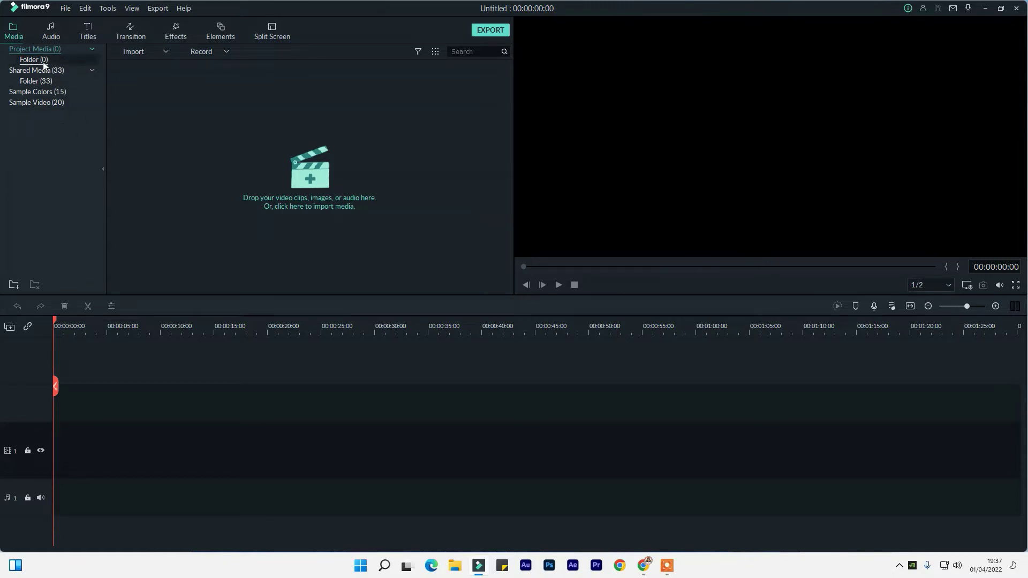
pyautogui.click(309, 168)
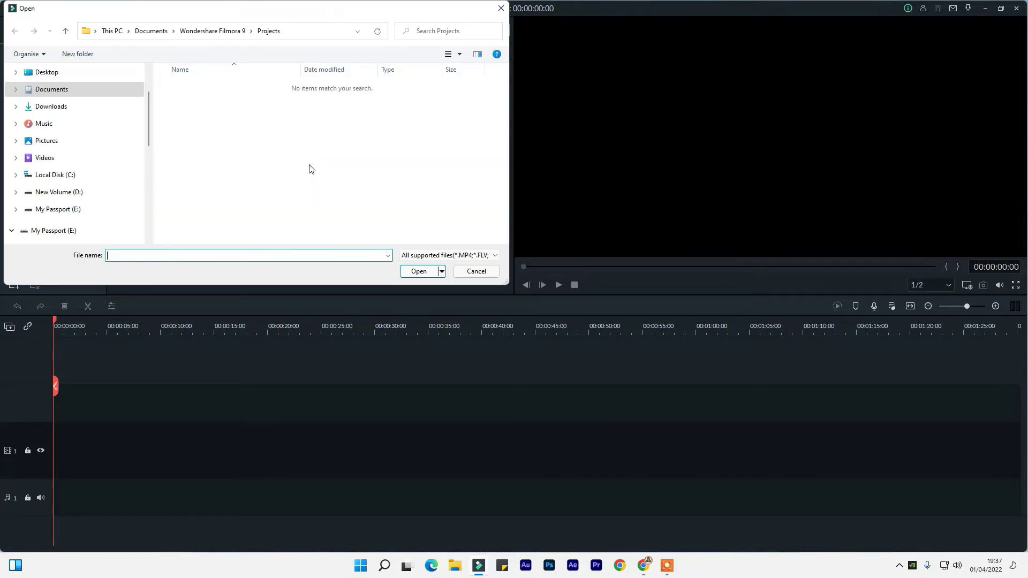
pyautogui.click(480, 271)
pyautogui.click(64, 10)
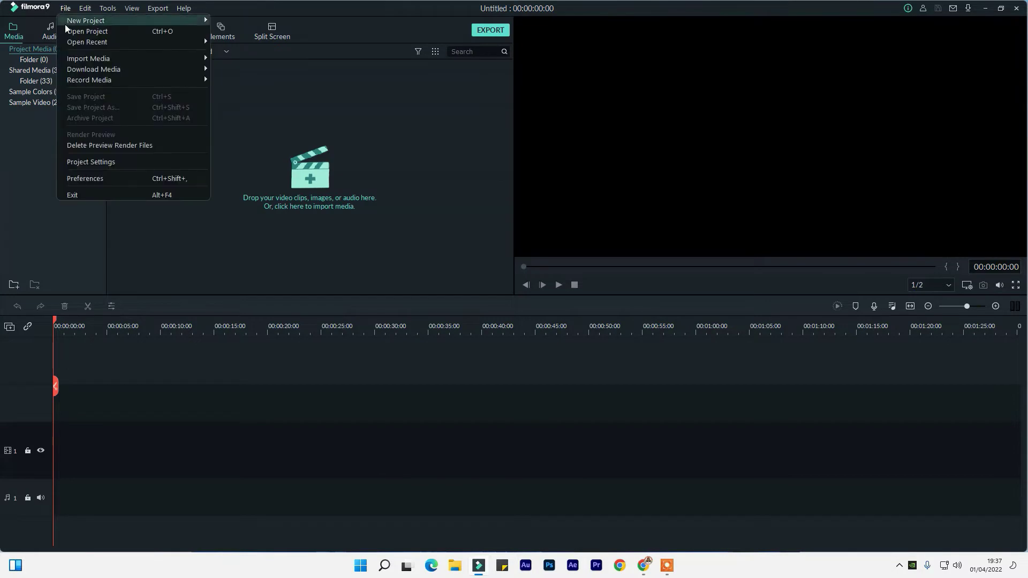
pyautogui.moveTo(109, 59)
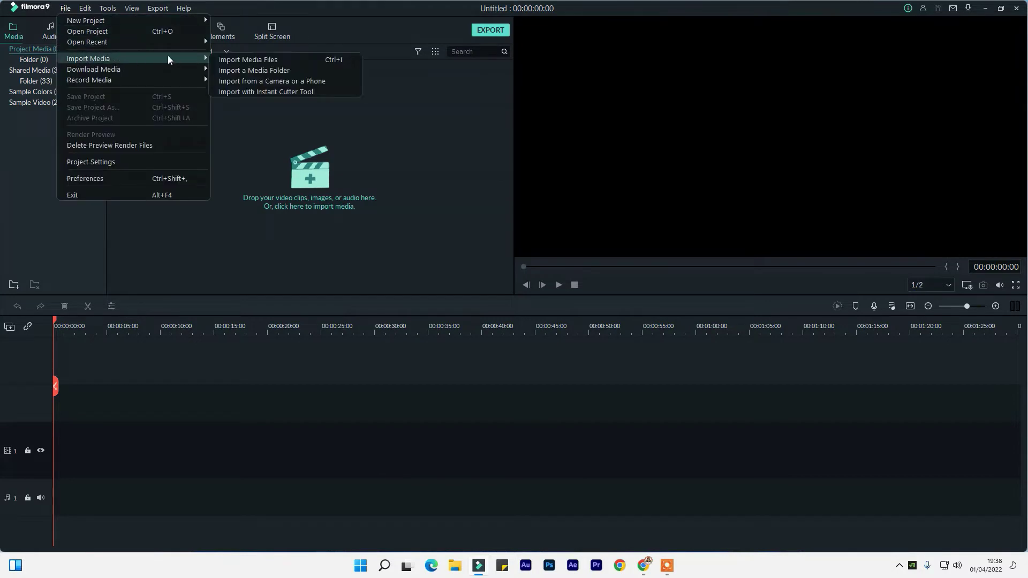
pyautogui.click(320, 145)
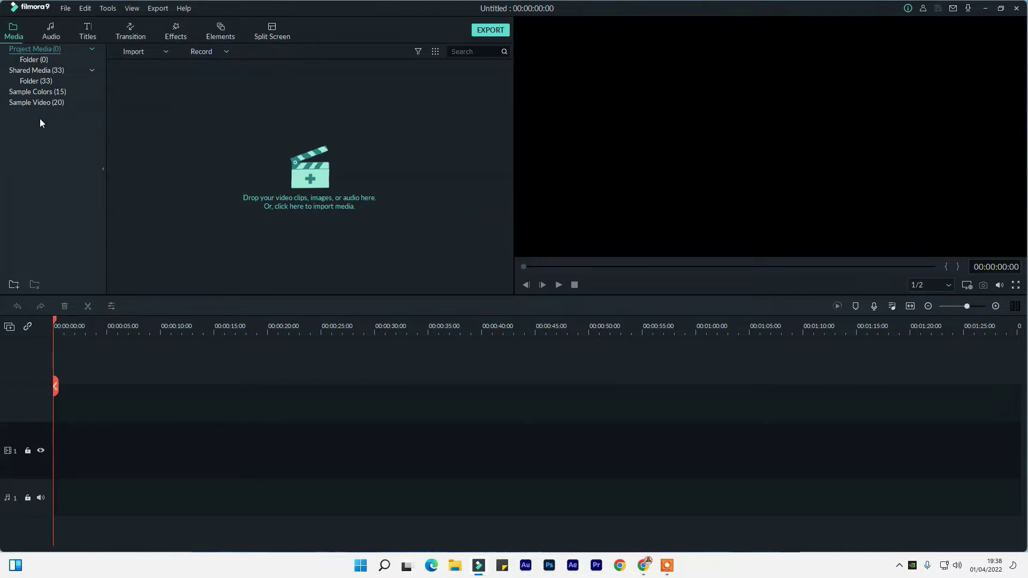
# - Add the Travel 01 sample video to the start of the first video track
pyautogui.click(37, 102)
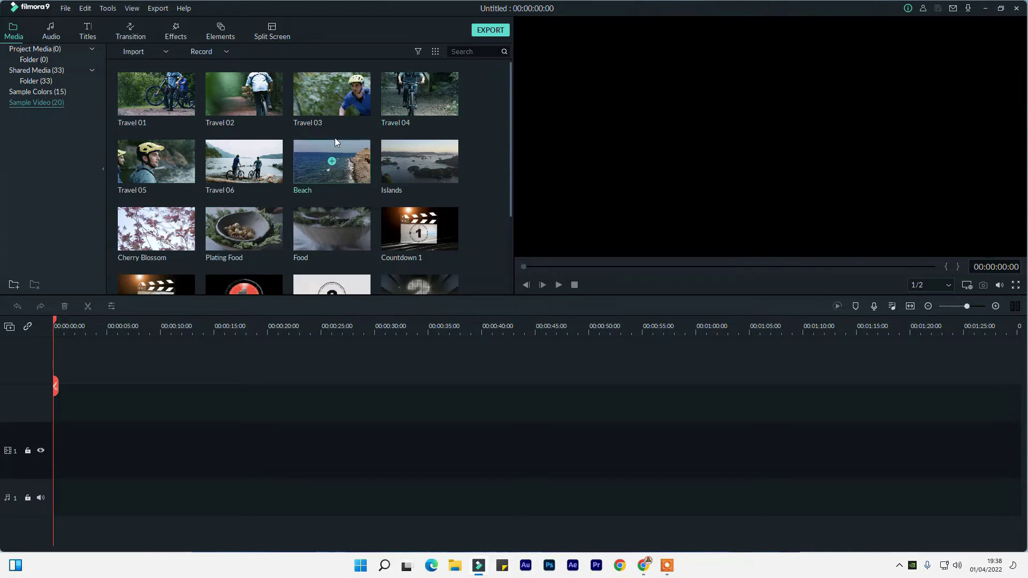
pyautogui.moveTo(178, 111); pyautogui.dragTo(59, 481)
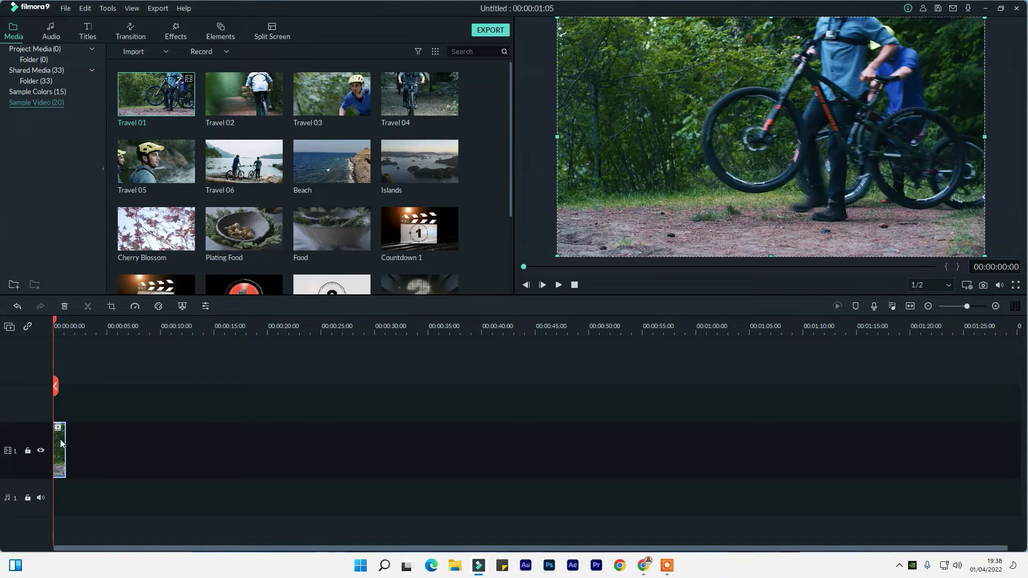
pyautogui.moveTo(966, 306); pyautogui.dragTo(985, 308)
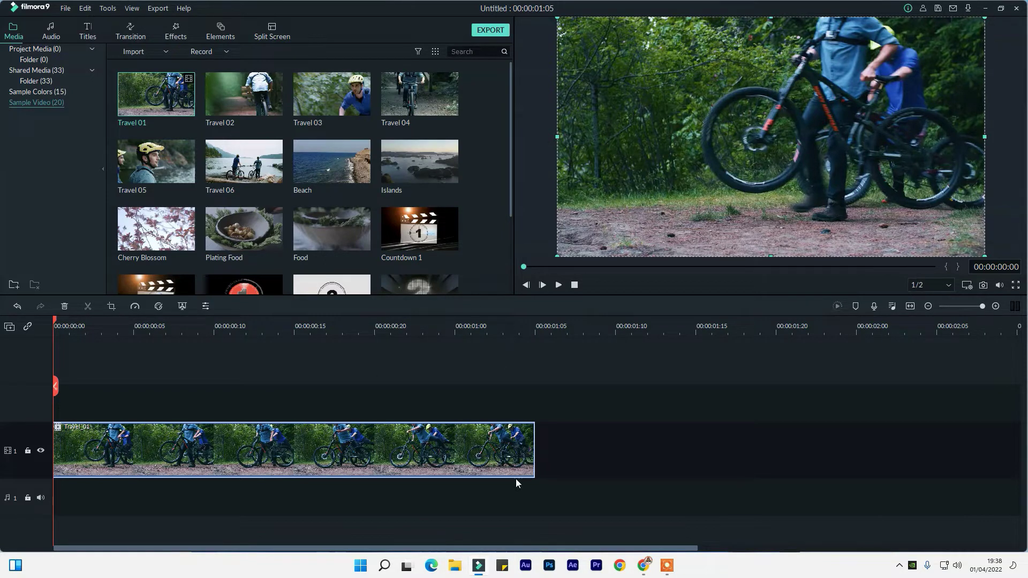
# - Split the Travel 01 clip on the timeline at 00:00:00:11
pyautogui.click(195, 330)
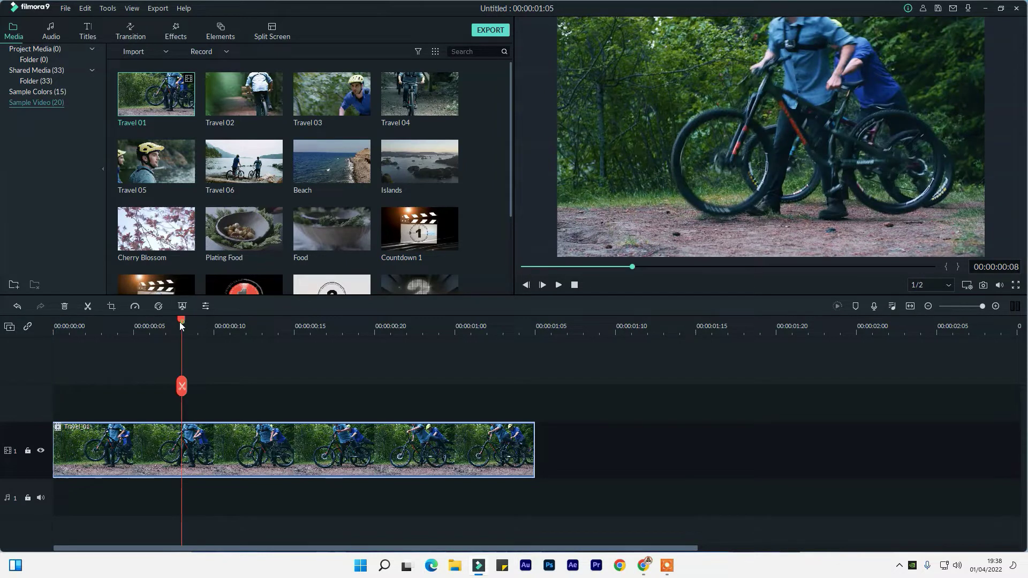
pyautogui.moveTo(218, 339); pyautogui.dragTo(41, 372)
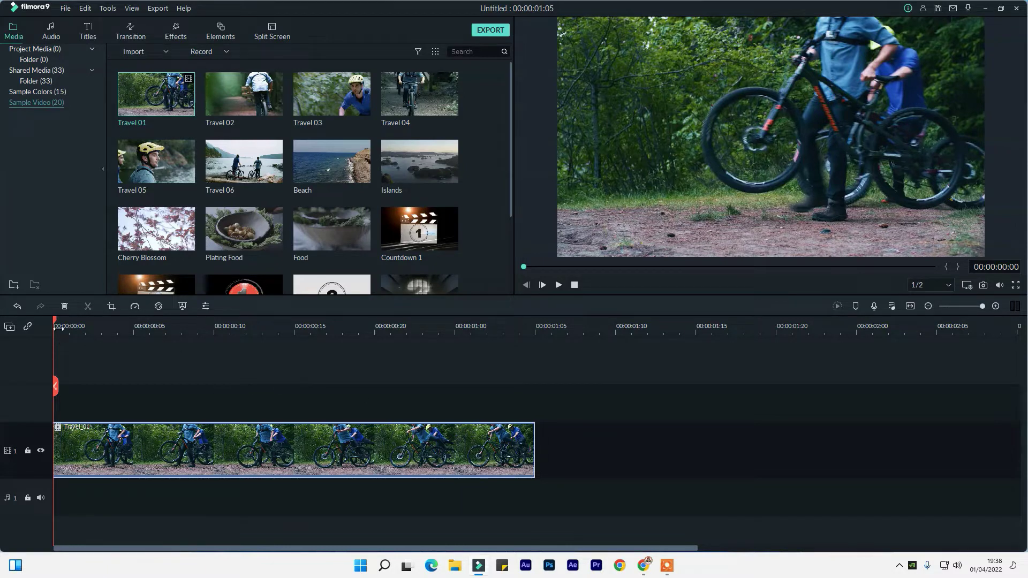
pyautogui.moveTo(55, 325); pyautogui.dragTo(239, 333)
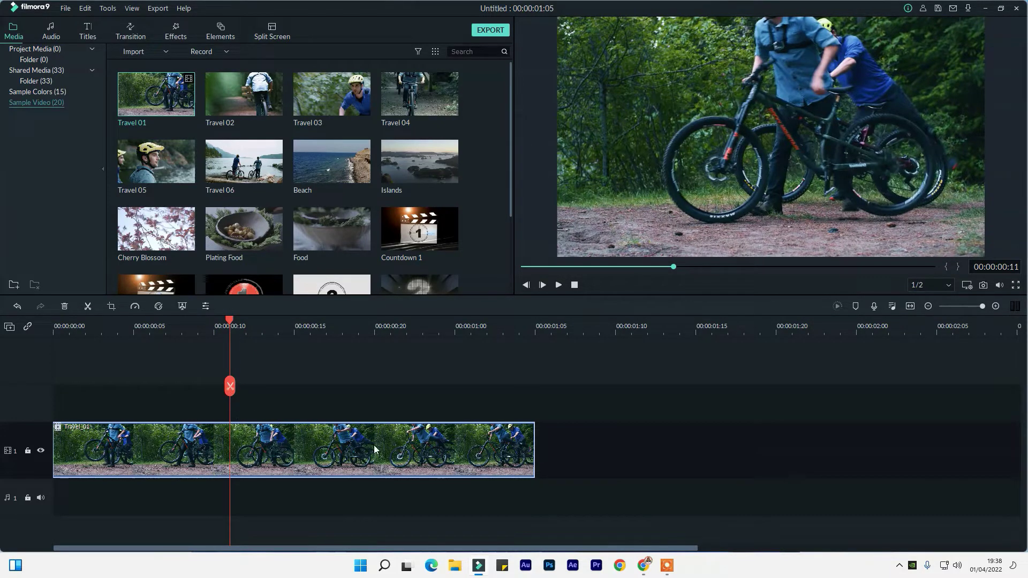
pyautogui.click(236, 394)
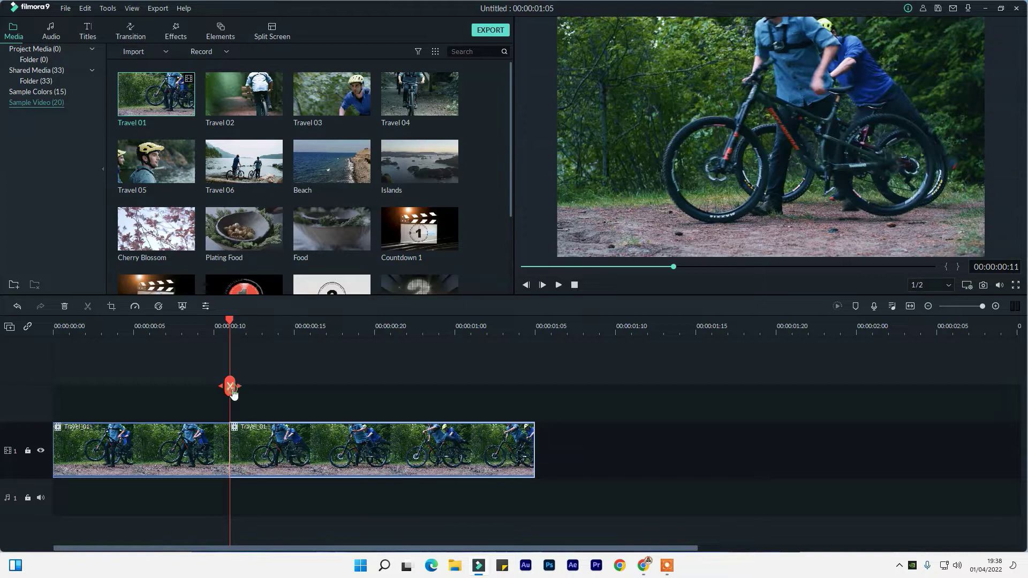
pyautogui.moveTo(281, 439); pyautogui.dragTo(257, 441)
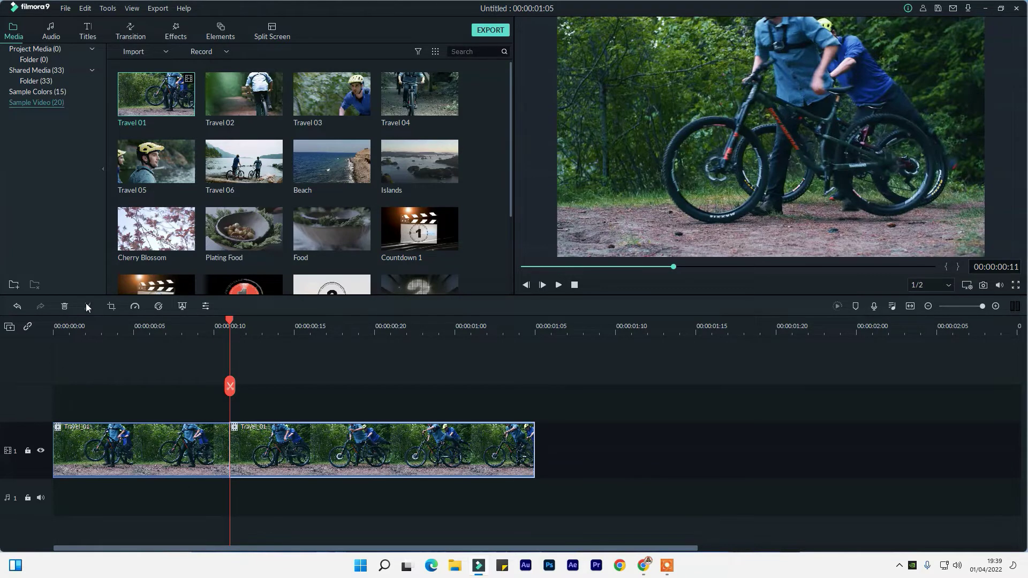
# - Split the first Travel 01 segment again at 00:00:00:04, and undo both splits
pyautogui.click(132, 448)
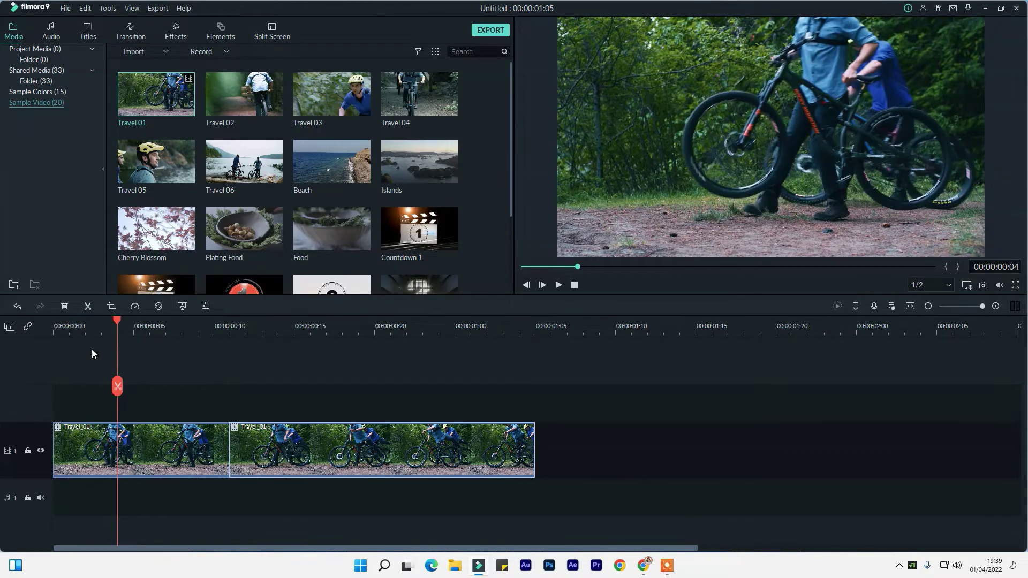
pyautogui.click(88, 307)
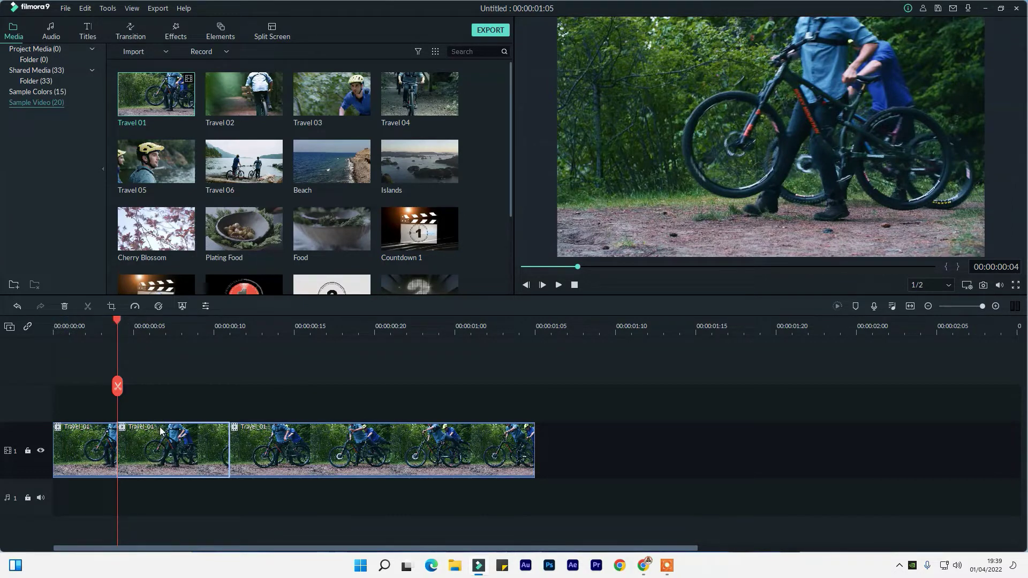
pyautogui.click(17, 309)
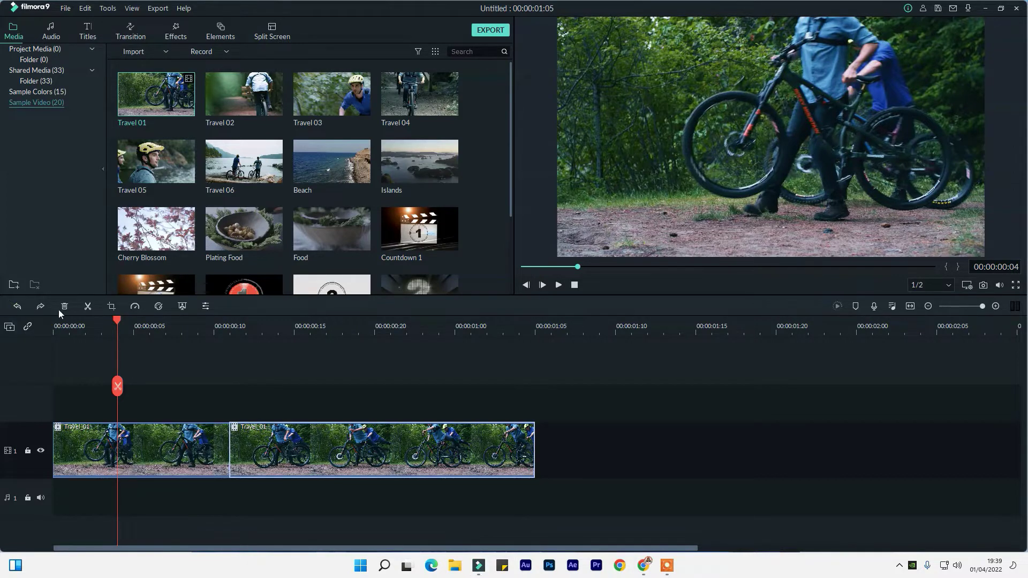
pyautogui.click(17, 309)
# - Split the whole Travel 01 clip at 00:00:00:15
pyautogui.click(300, 329)
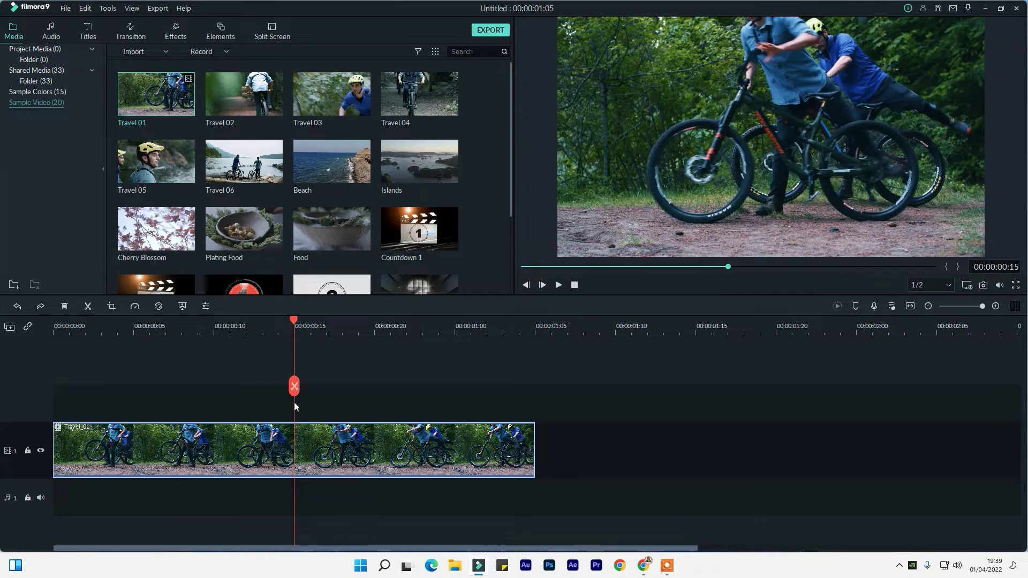
pyautogui.click(293, 386)
# - Try splitting the second Travel 01 segment at 00:00:01:01 and deleting its end piece, and undo both edits
pyautogui.click(470, 328)
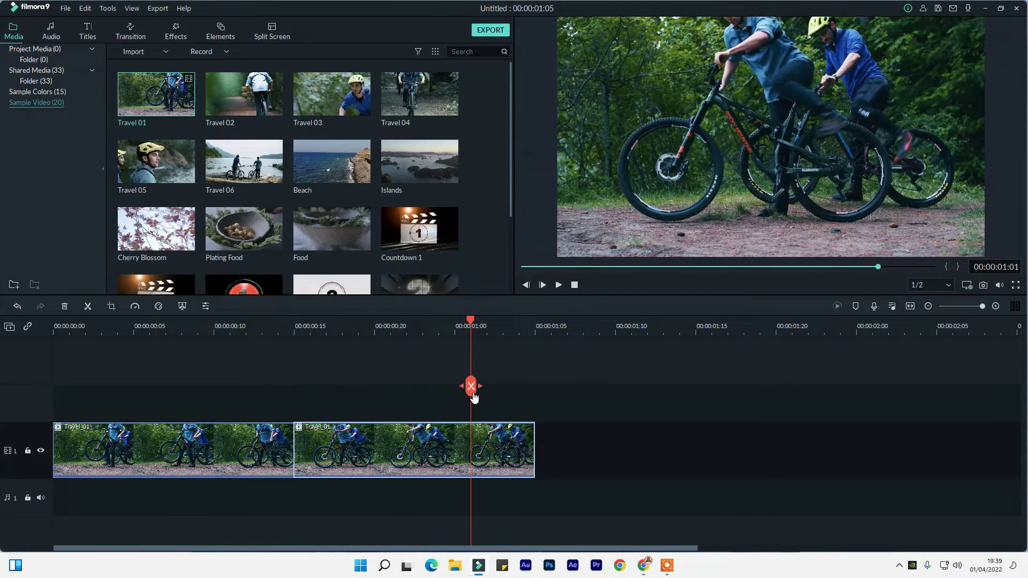
pyautogui.click(471, 386)
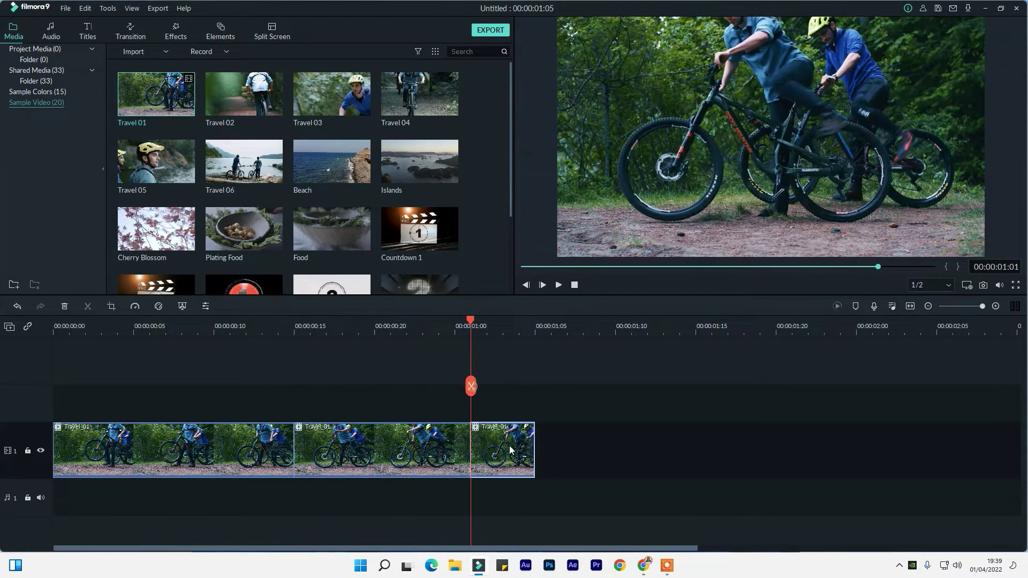
pyautogui.click(64, 307)
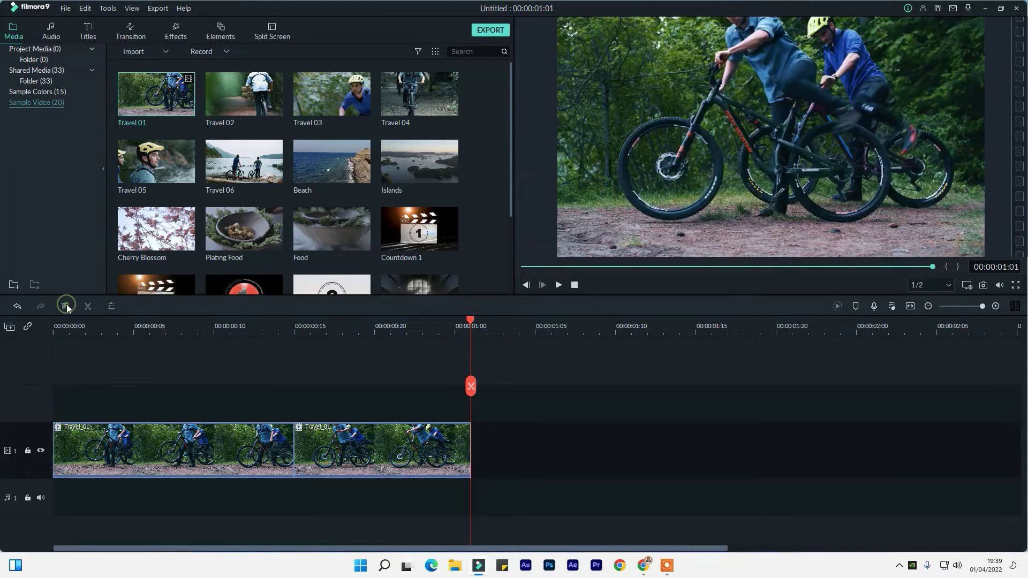
pyautogui.click(16, 307)
pyautogui.click(17, 307)
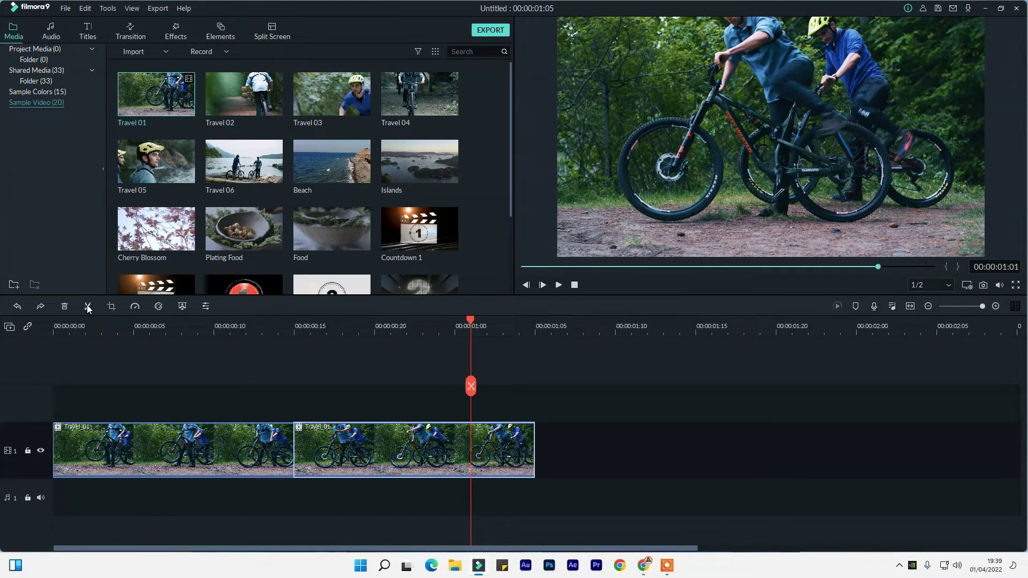
# - Crop the second Travel 01 segment to 1247 x 701 at a 16:9 ratio around the riders, and undo the crop
pyautogui.click(112, 307)
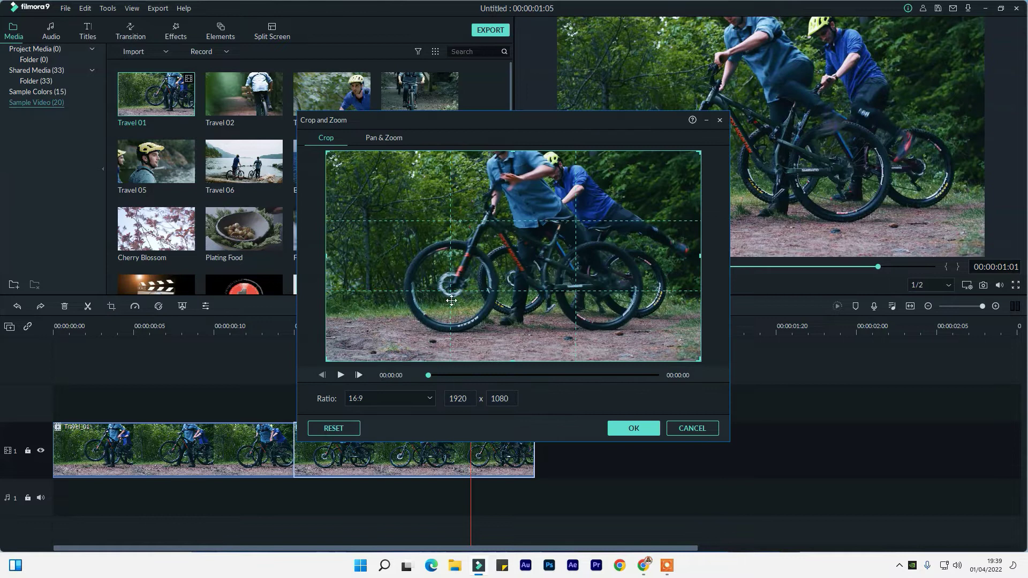
pyautogui.moveTo(329, 155); pyautogui.dragTo(455, 223)
pyautogui.moveTo(567, 283); pyautogui.dragTo(544, 215)
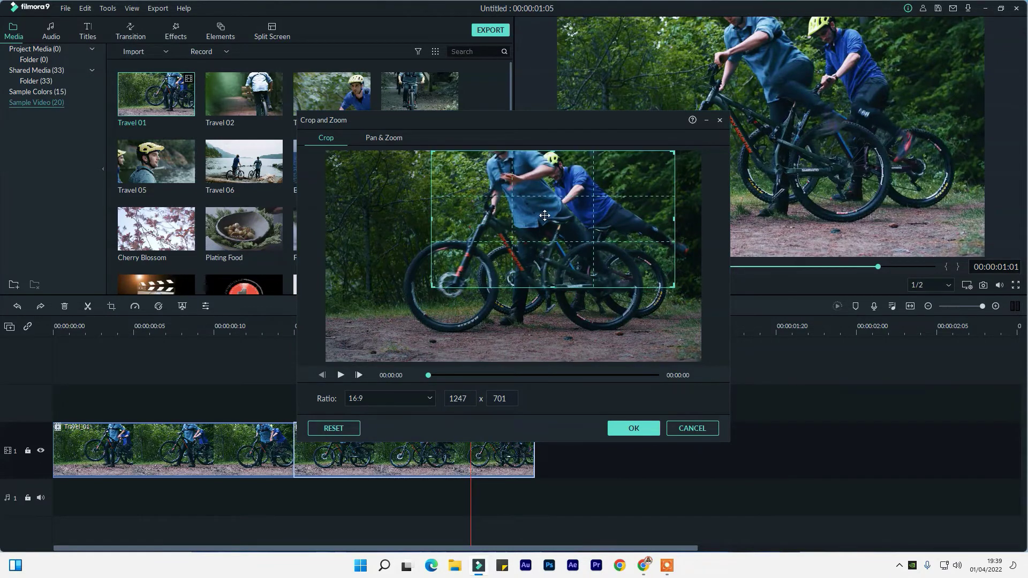
pyautogui.click(632, 429)
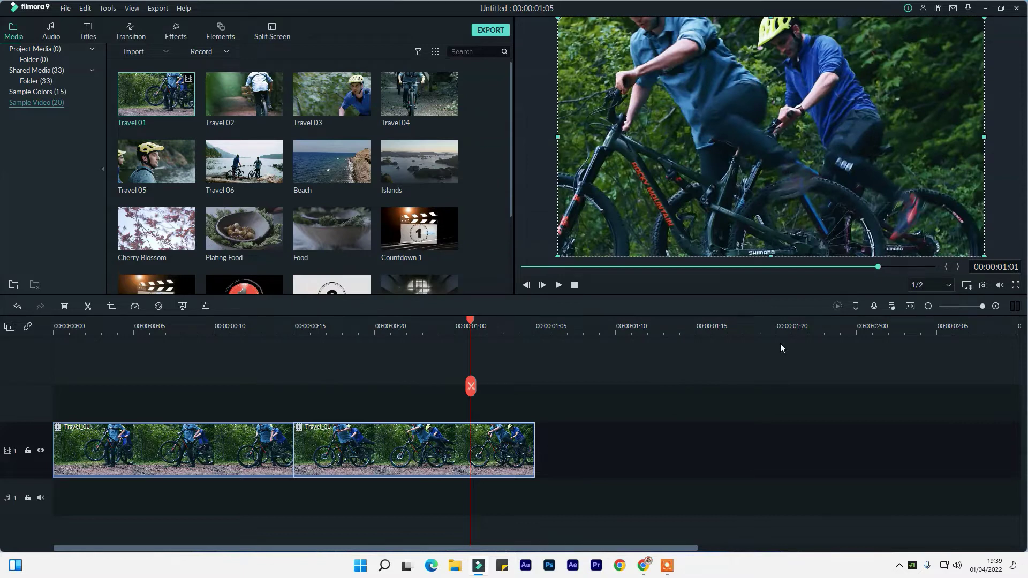
pyautogui.click(17, 306)
# - Examine the speed options, colour correction presets and Color adjustment settings for the second Travel 01 segment
pyautogui.click(135, 306)
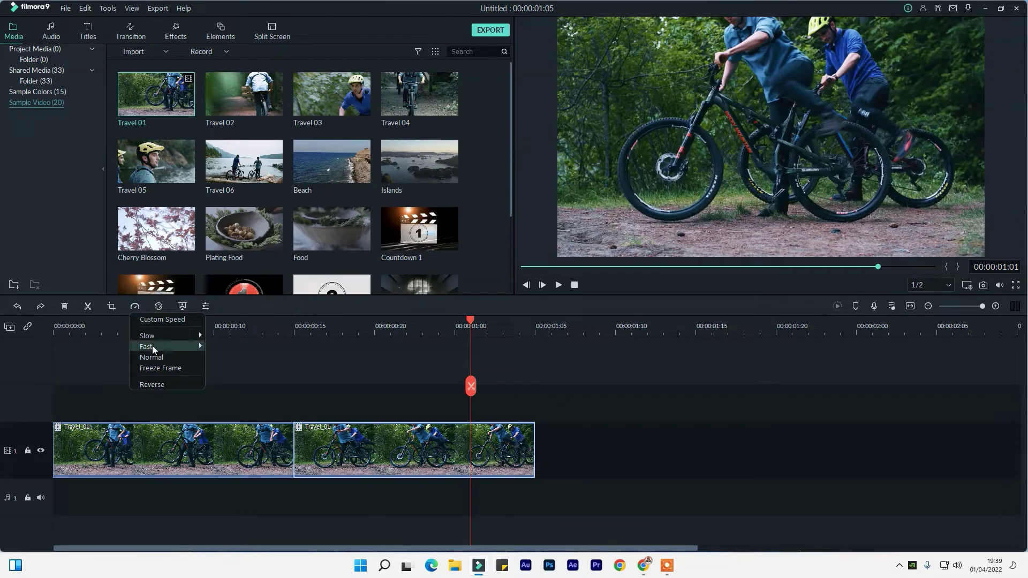
pyautogui.moveTo(159, 339)
pyautogui.click(158, 307)
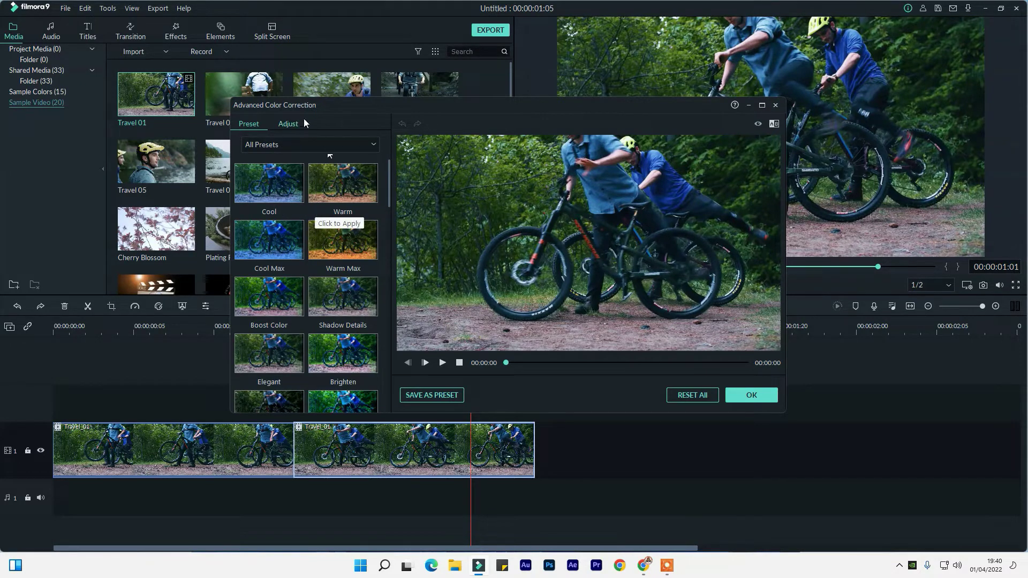
pyautogui.click(289, 124)
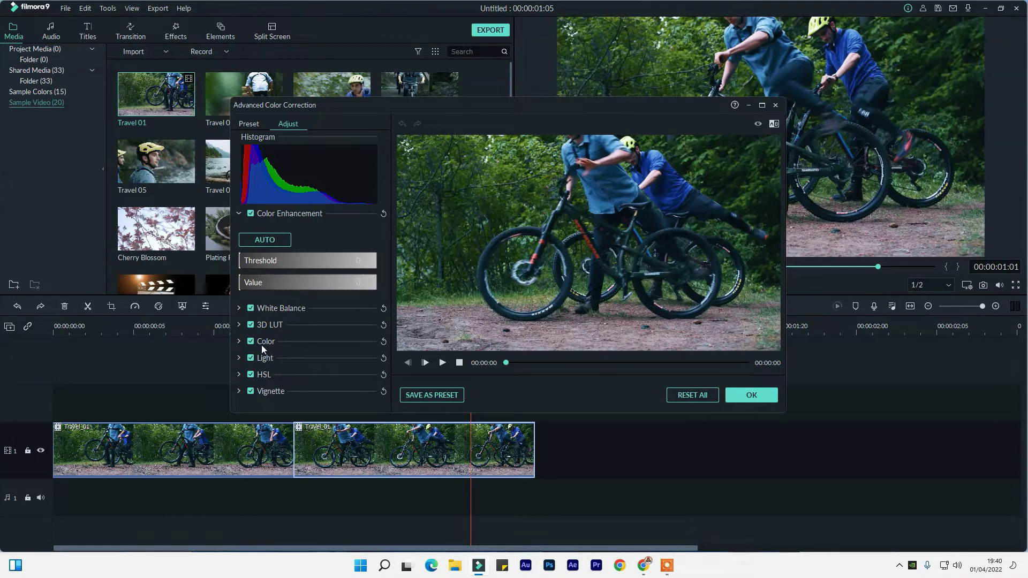
pyautogui.click(239, 342)
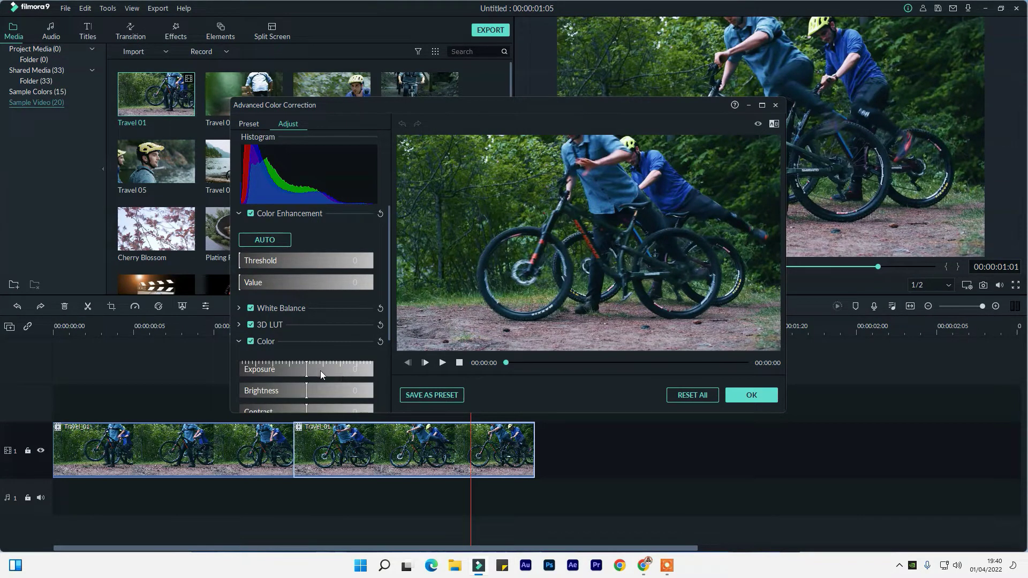
pyautogui.scroll(-1, 328, 385)
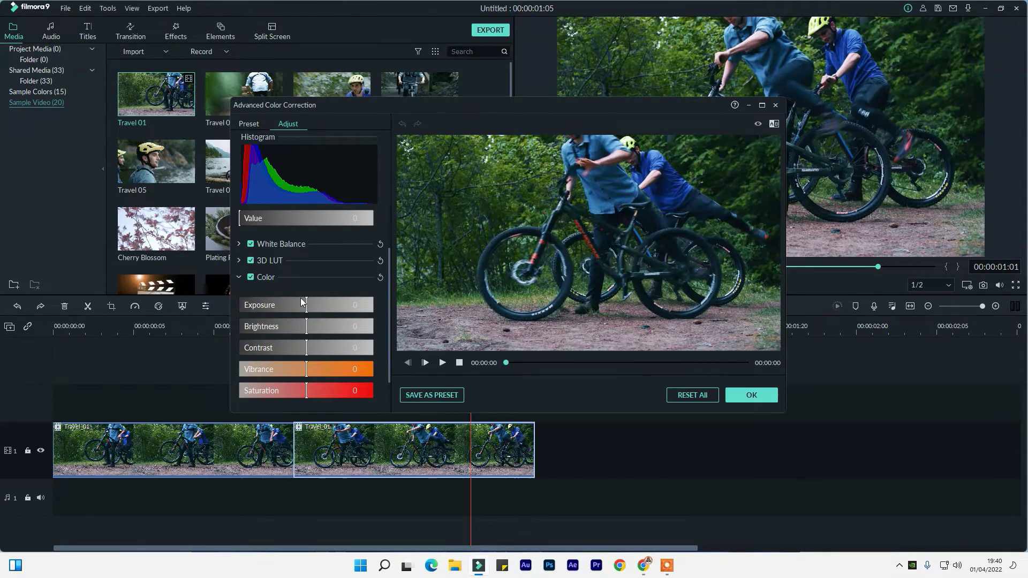
pyautogui.click(749, 395)
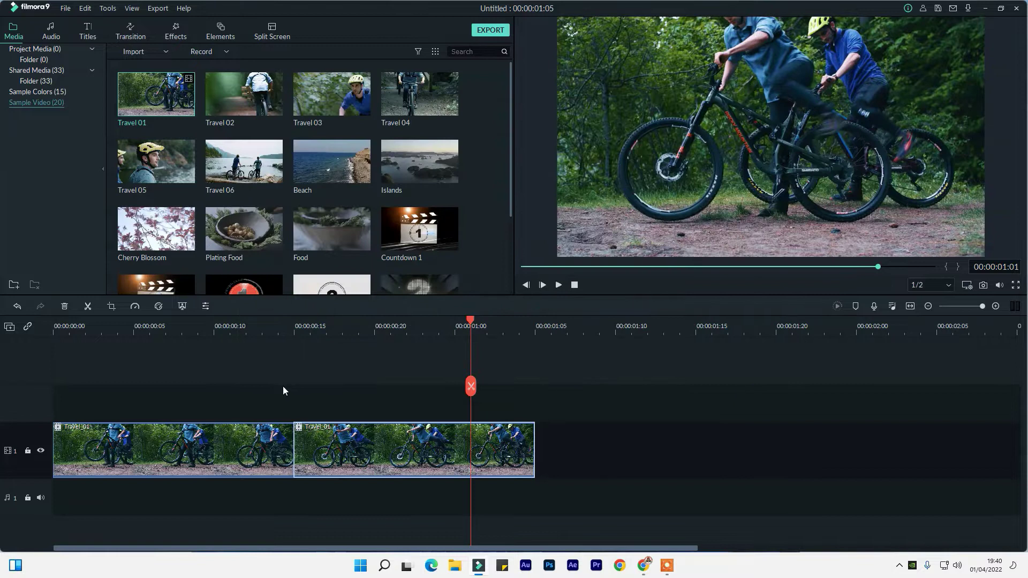
# - Try Chroma Key on the second Travel 01 segment with a dark green sampled from the background foliage, and disable it
pyautogui.click(182, 310)
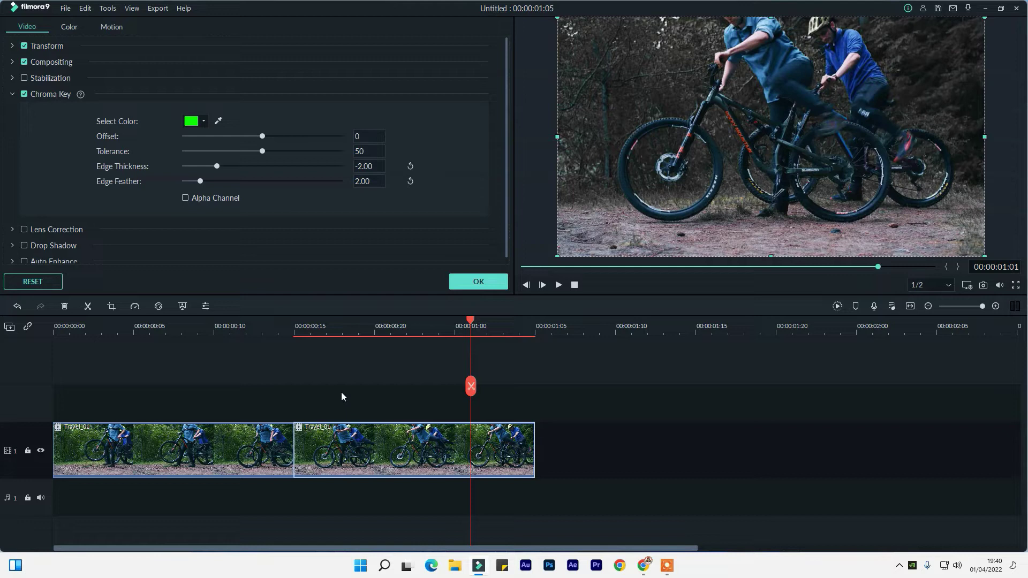
pyautogui.click(217, 122)
pyautogui.click(624, 85)
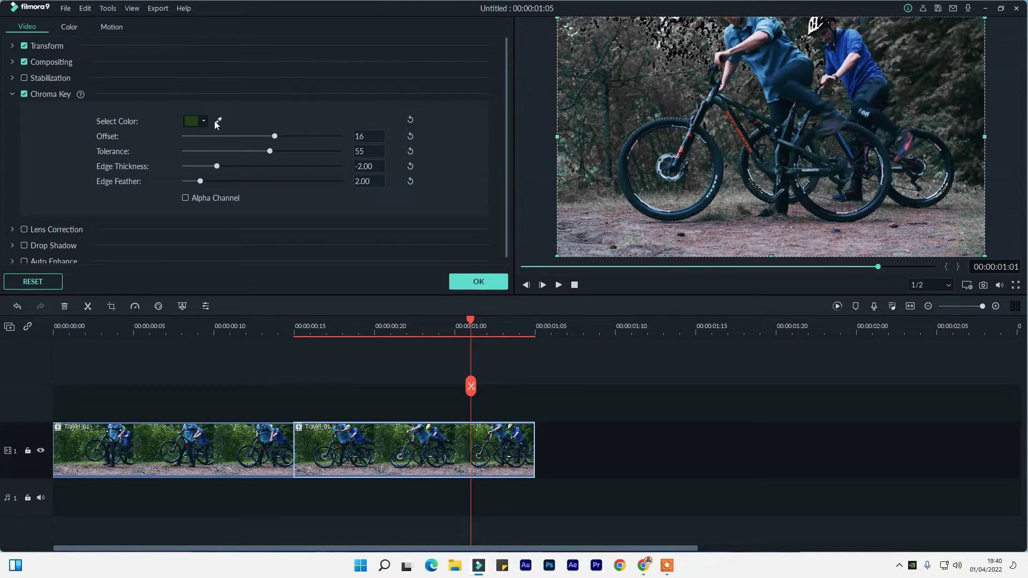
pyautogui.click(25, 94)
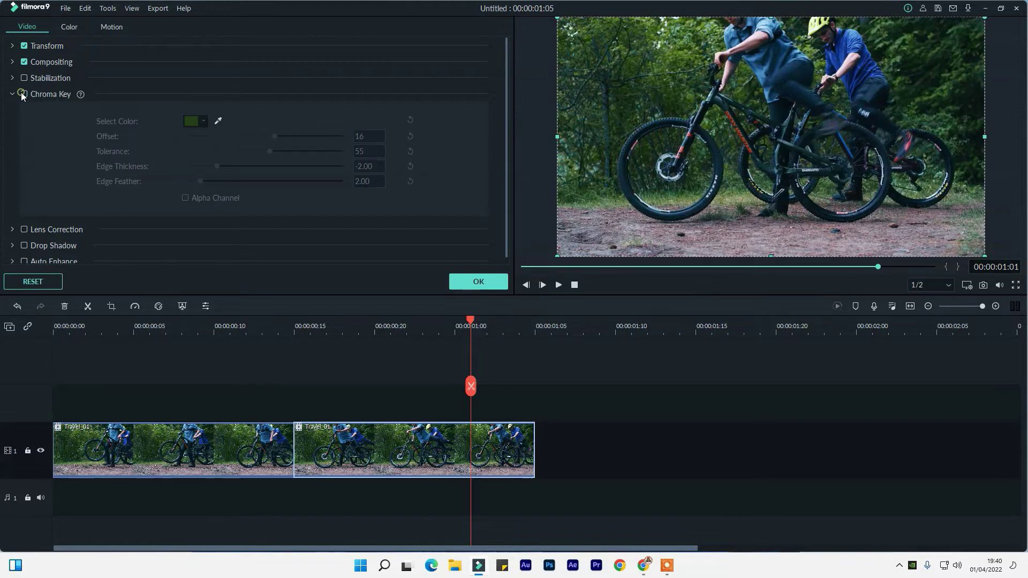
pyautogui.click(474, 284)
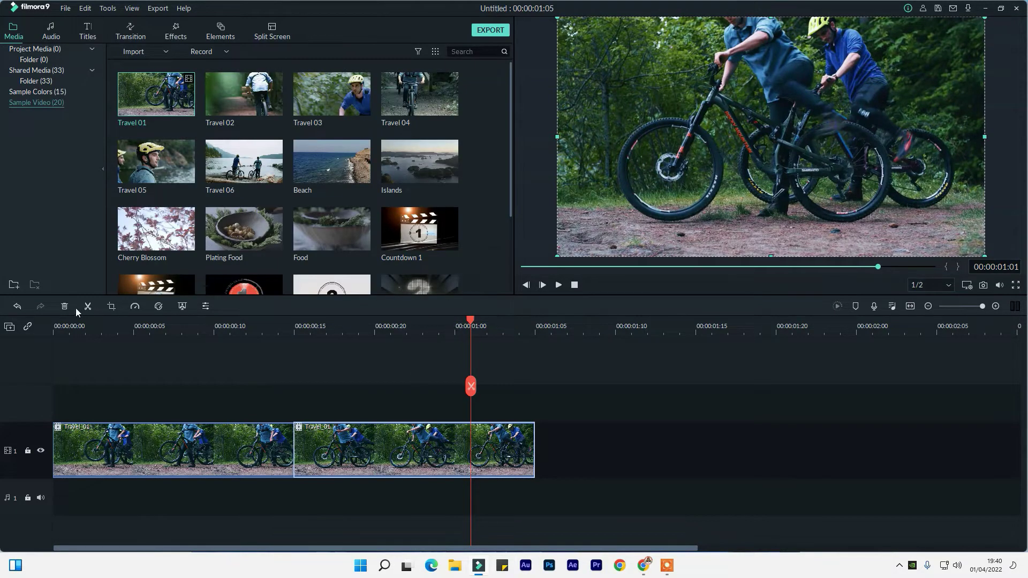
pyautogui.click(66, 9)
pyautogui.moveTo(88, 10)
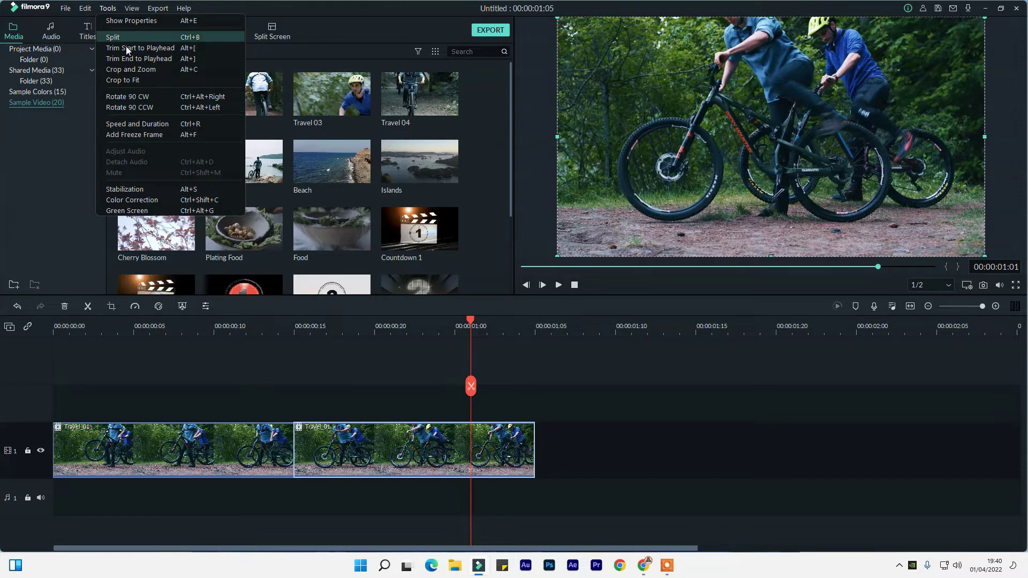
pyautogui.click(62, 212)
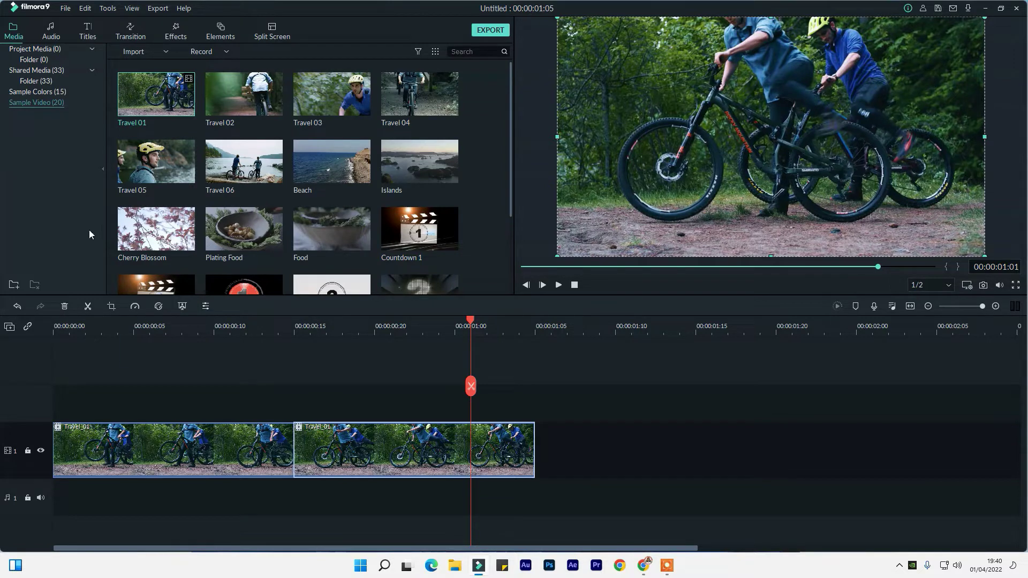
# - Try the A-GROUP - Verve music at the start of audio track 1, and delete it from the timeline
pyautogui.click(51, 31)
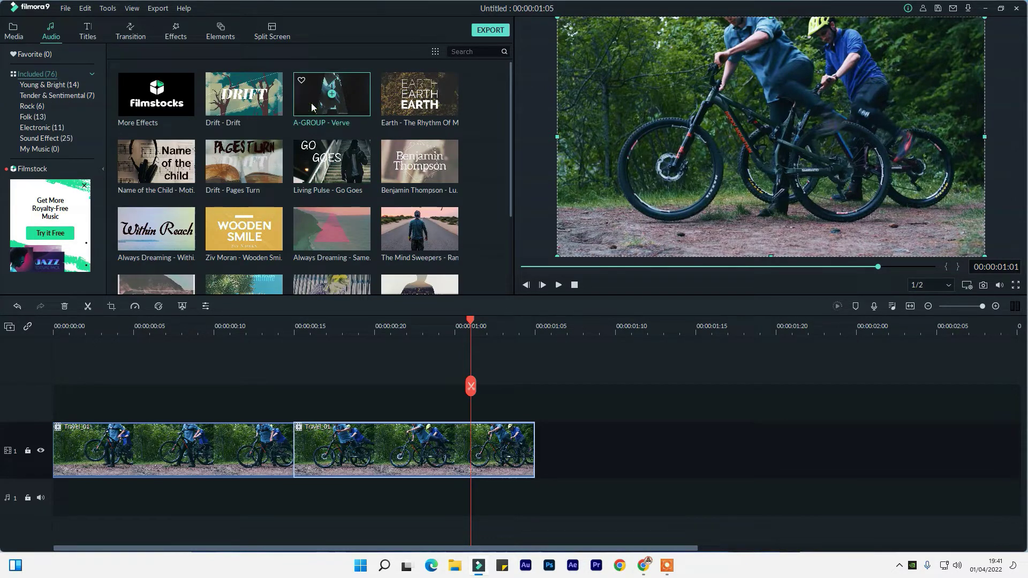
pyautogui.moveTo(313, 106); pyautogui.dragTo(171, 499)
pyautogui.moveTo(72, 490); pyautogui.dragTo(39, 488)
pyautogui.click(262, 327)
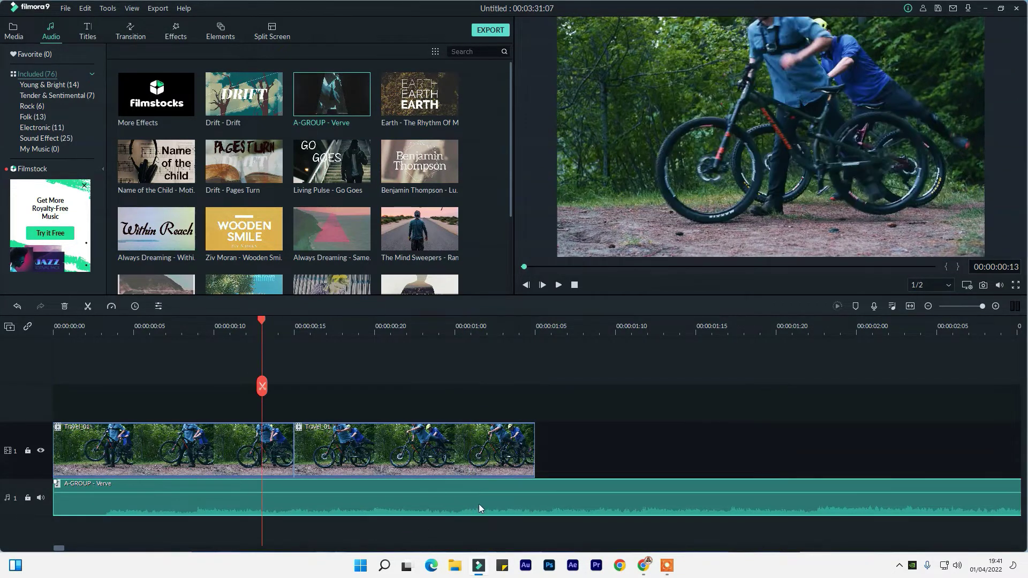
pyautogui.scroll(-3, 535, 343)
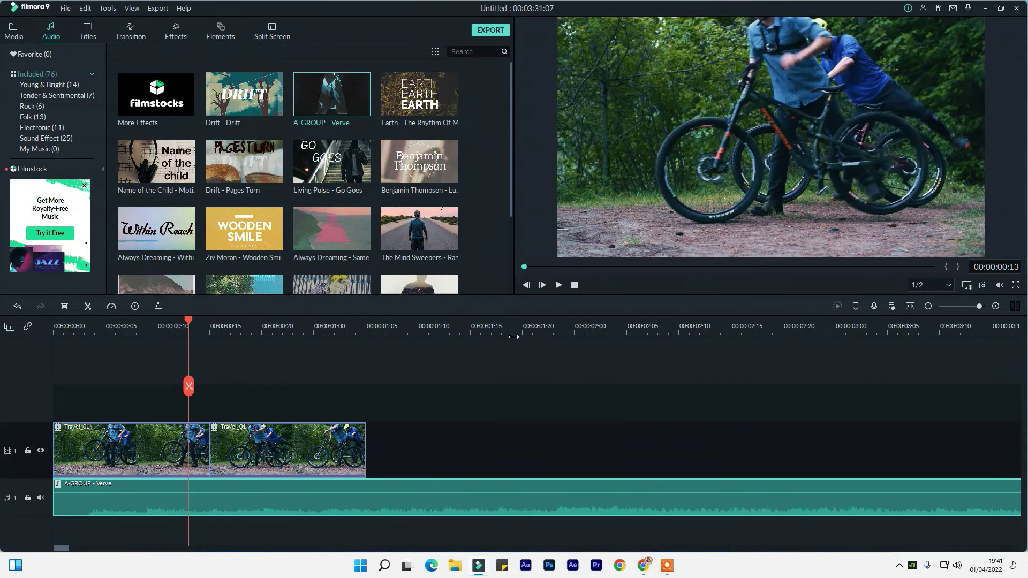
pyautogui.click(290, 325)
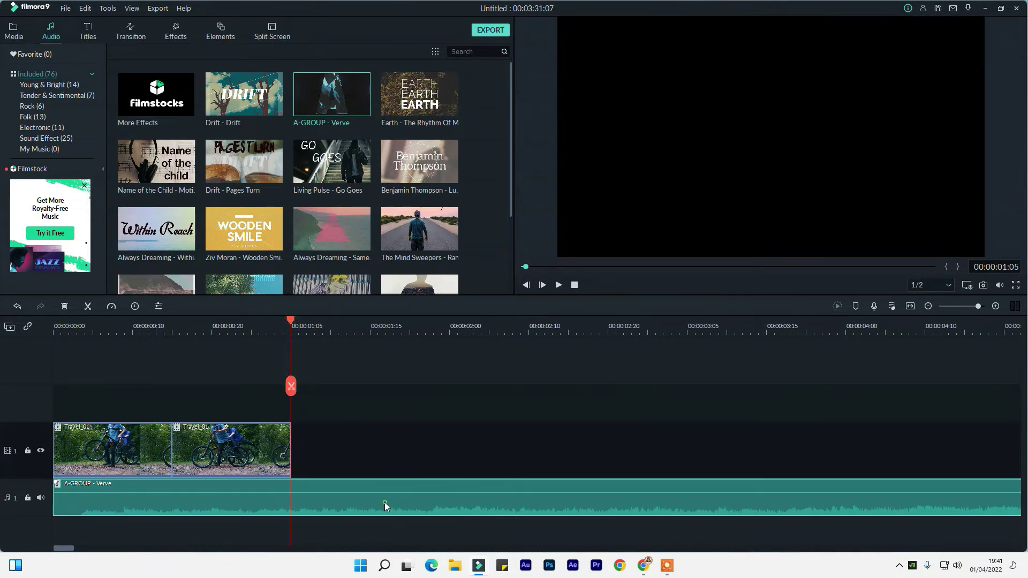
pyautogui.press('Delete')
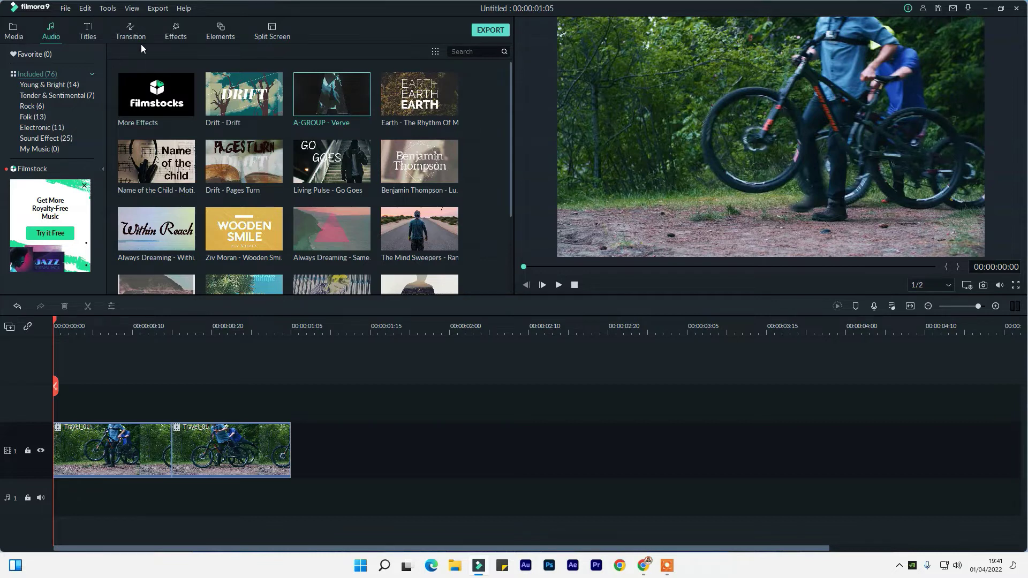
# - Record a voiceover of about 00:00:04:10 onto audio track 1 with the Realtek microphone
pyautogui.click(224, 52)
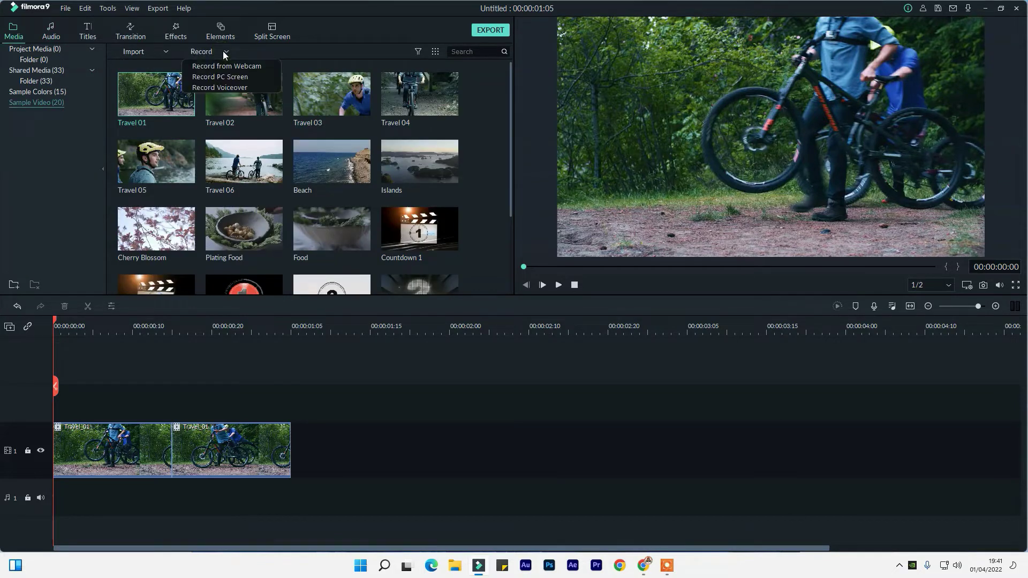
pyautogui.click(237, 87)
pyautogui.moveTo(501, 167); pyautogui.dragTo(167, 54)
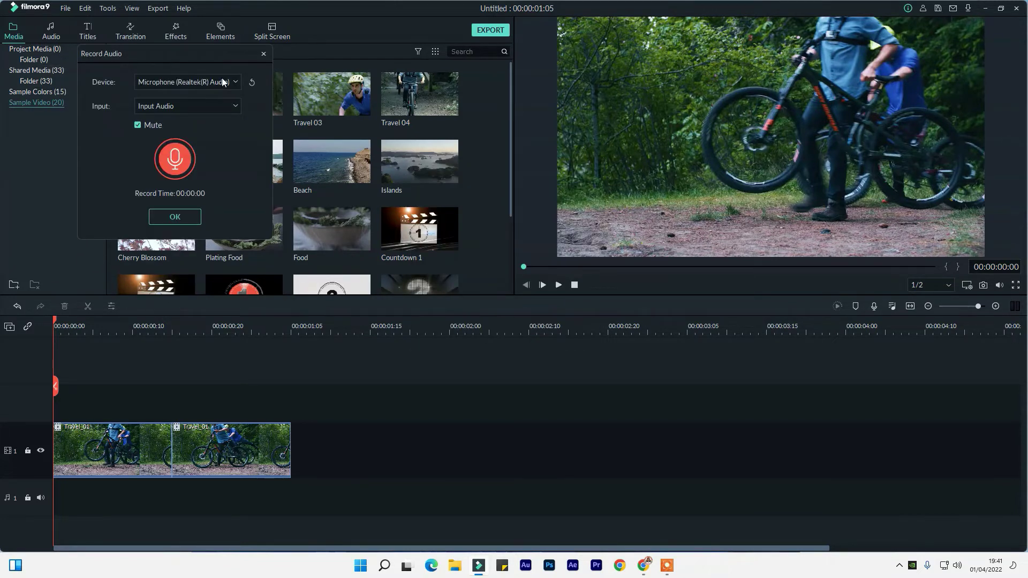
pyautogui.click(175, 158)
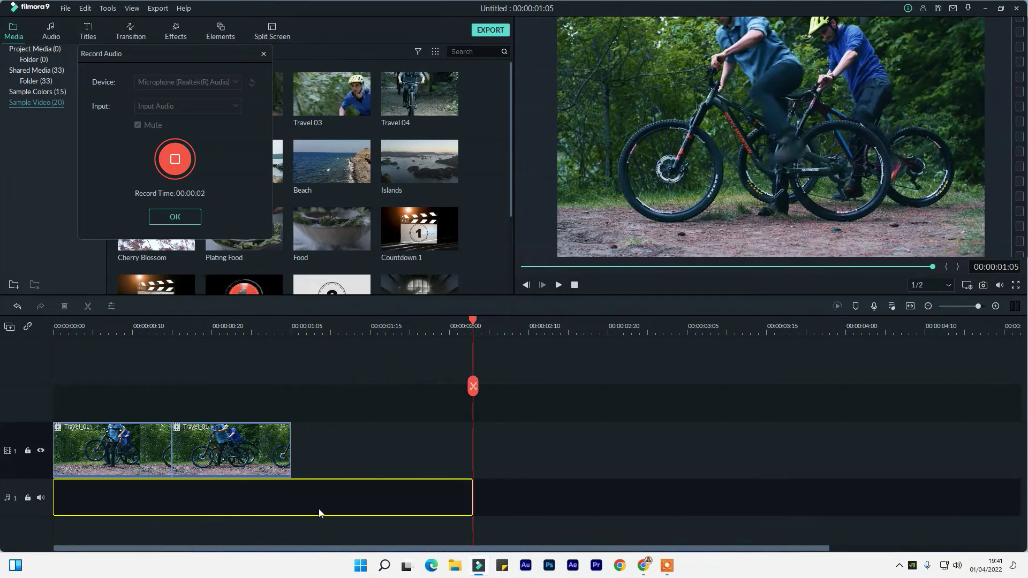
pyautogui.click(184, 160)
pyautogui.click(194, 217)
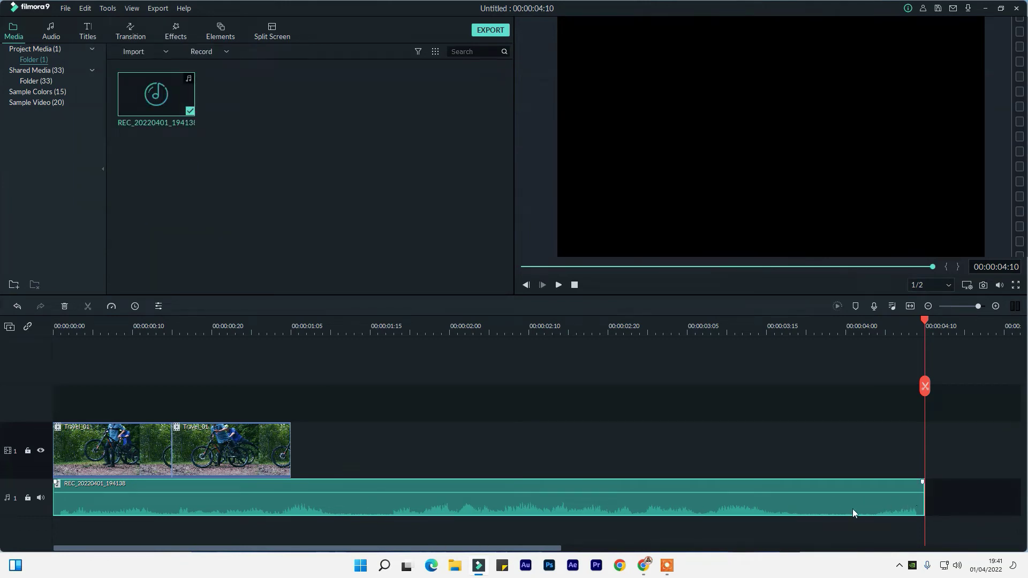
# - Trim the voiceover clip on audio track 1 to about 00:00:01:06, and delete it from the timeline
pyautogui.moveTo(925, 491); pyautogui.dragTo(298, 490)
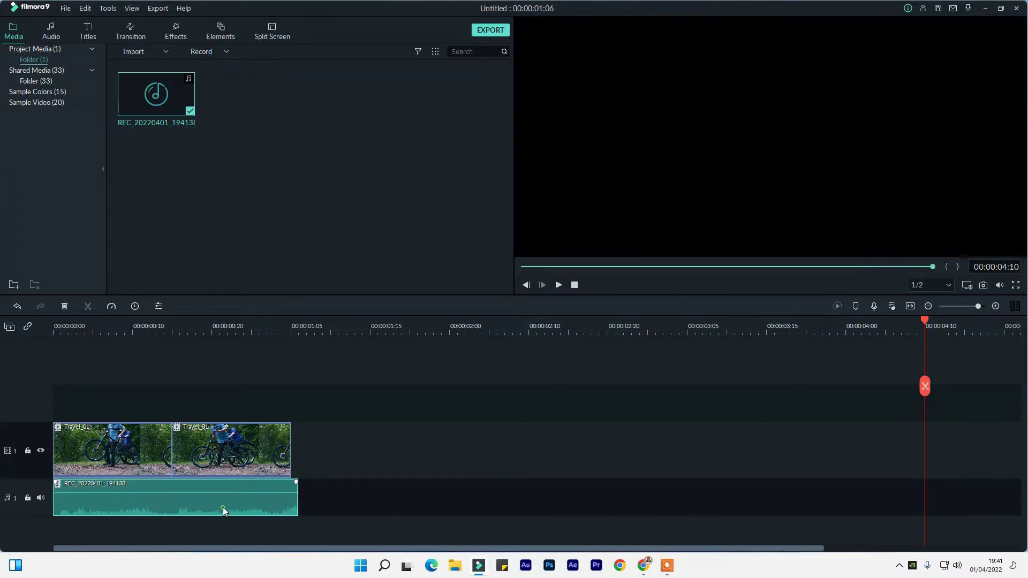
pyautogui.press('Delete')
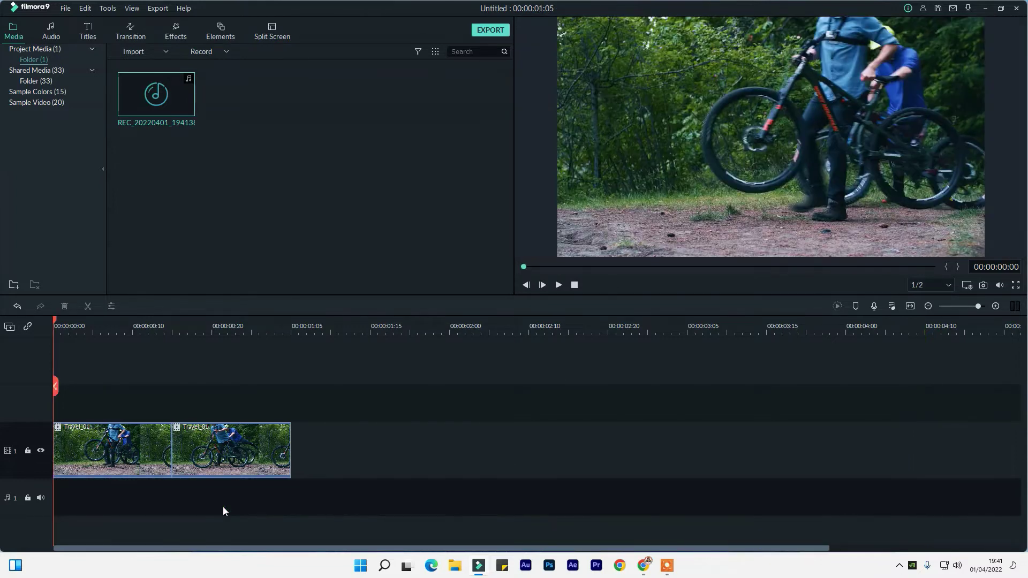
# - Add the Default Title from the Titles category to the start of video track 2, above the Travel 01 segments
pyautogui.click(51, 31)
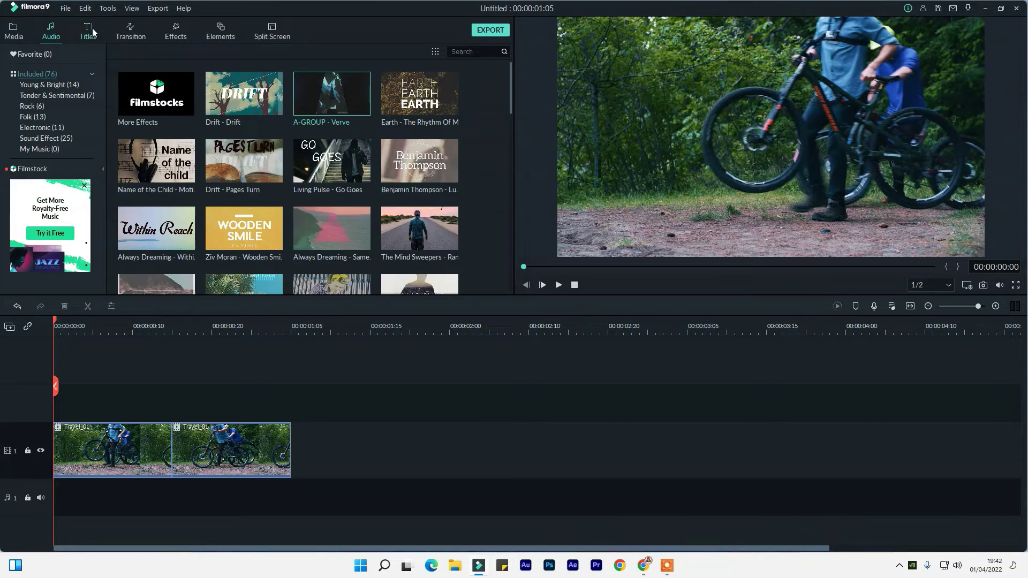
pyautogui.click(88, 32)
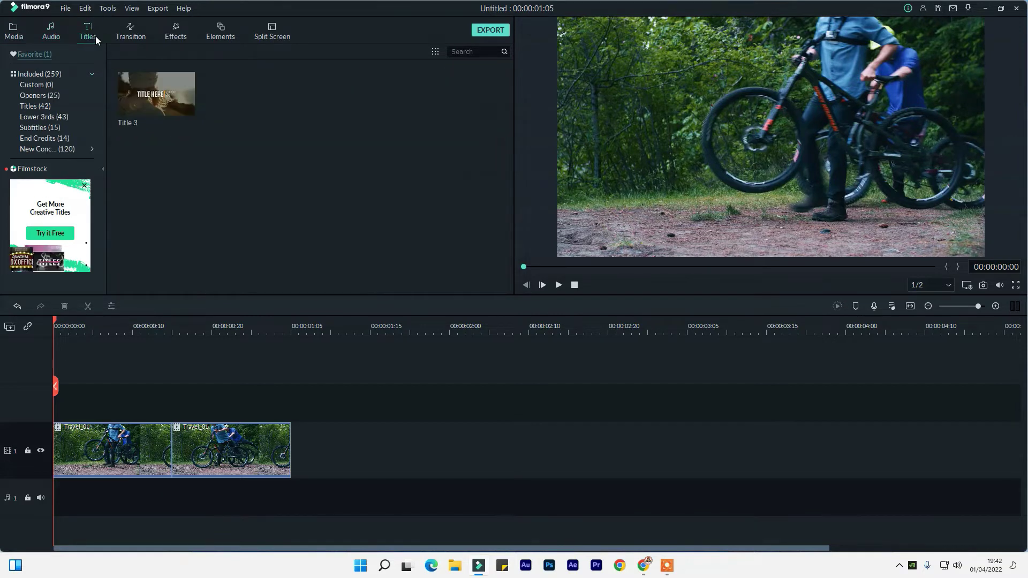
pyautogui.click(36, 106)
pyautogui.scroll(-5, 362, 215)
pyautogui.scroll(5, 373, 131)
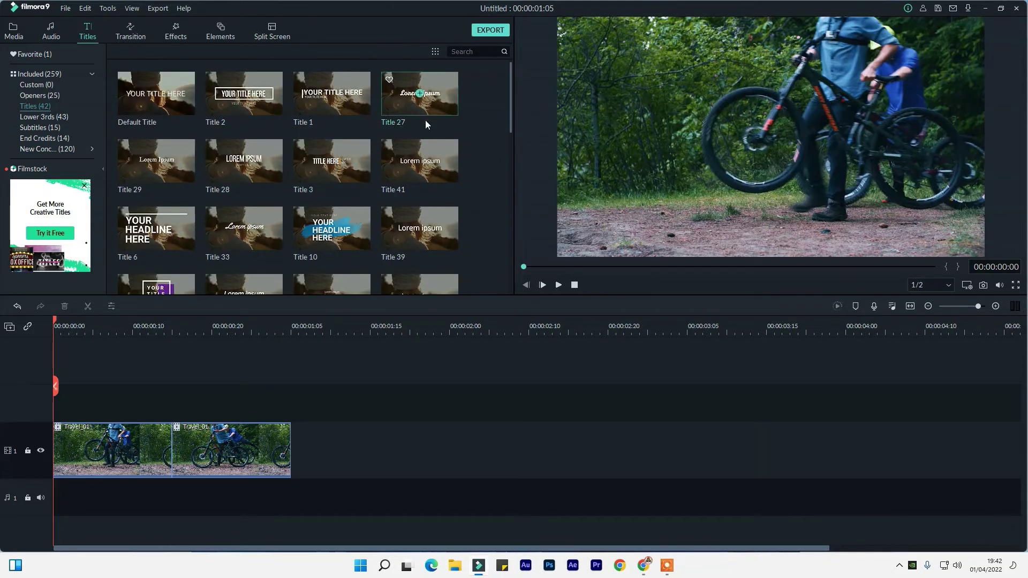
pyautogui.click(177, 103)
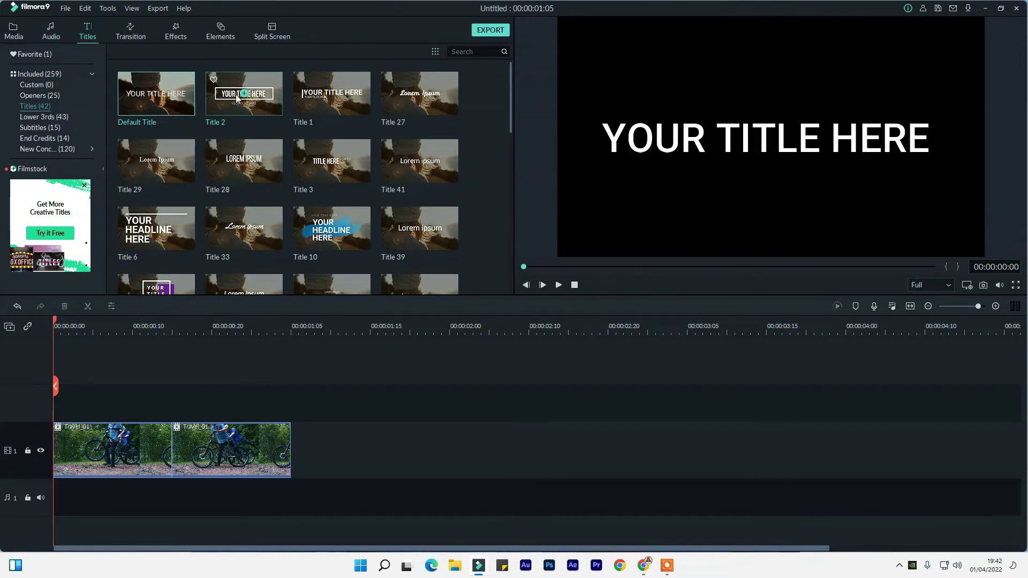
pyautogui.moveTo(160, 108); pyautogui.dragTo(40, 401)
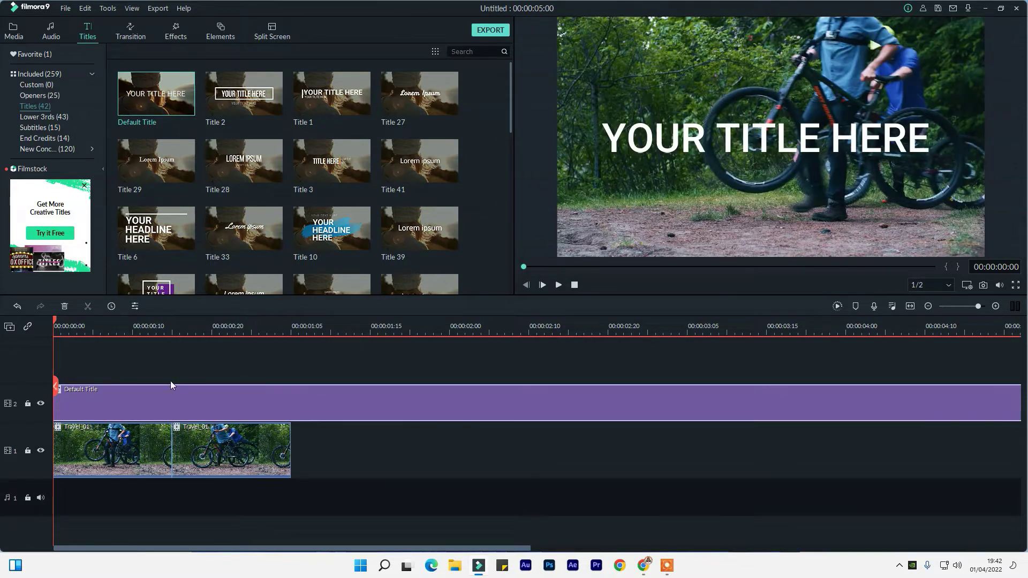
# - Replace the Default Title's placeholder text with "filmora"
pyautogui.doubleClick(163, 394)
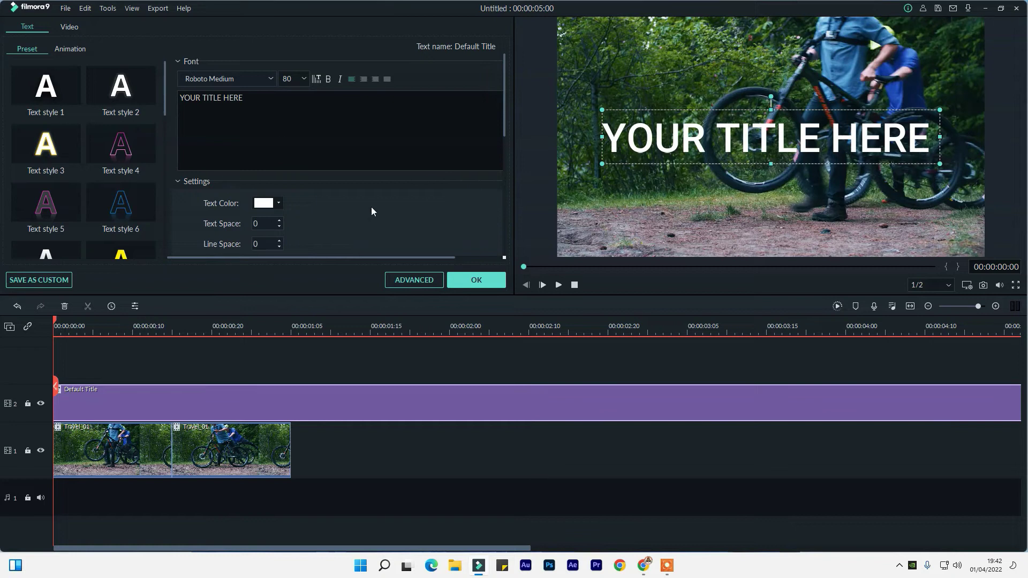
pyautogui.moveTo(256, 104); pyautogui.dragTo(171, 98)
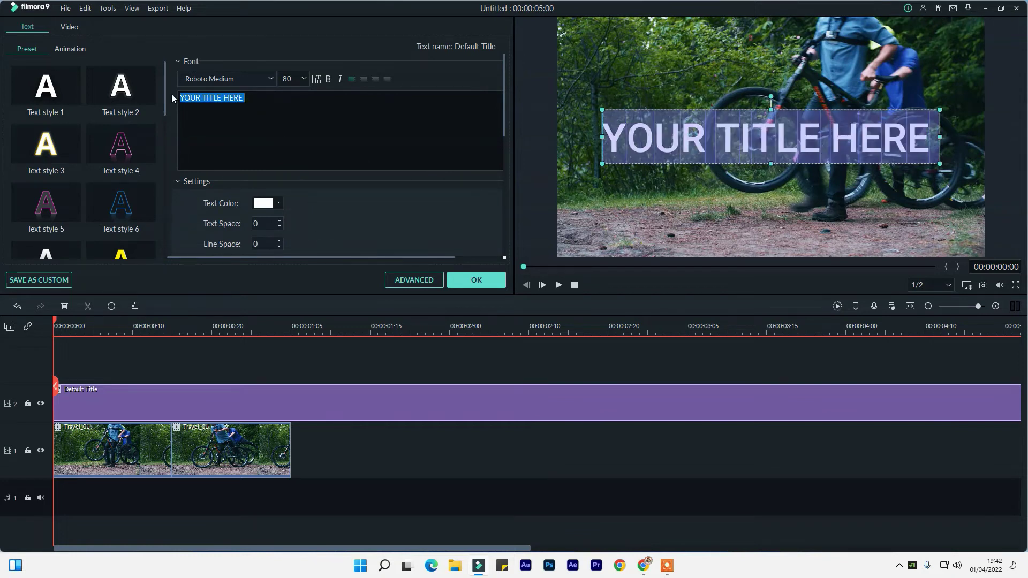
pyautogui.write('fil')
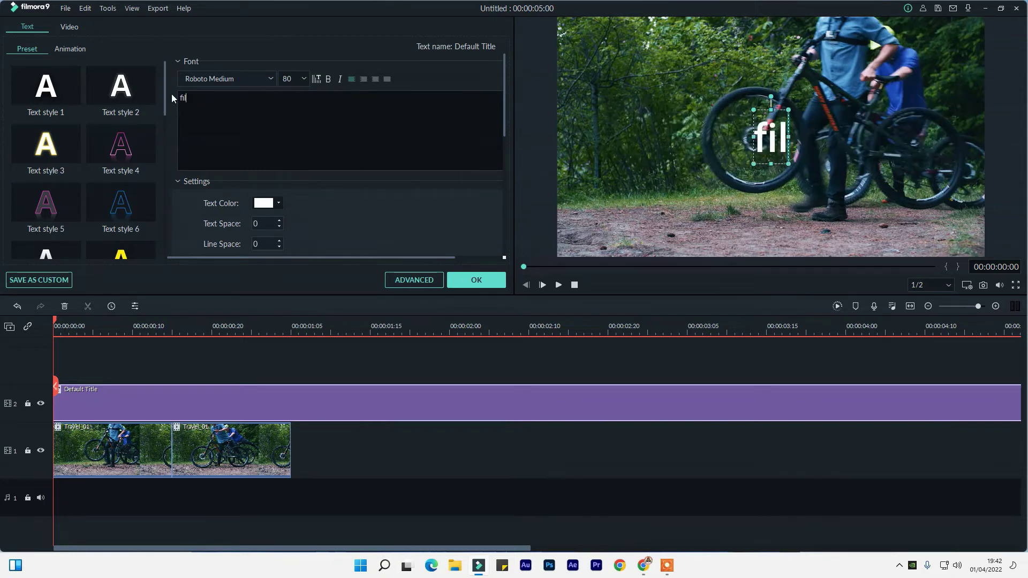
pyautogui.write('mora')
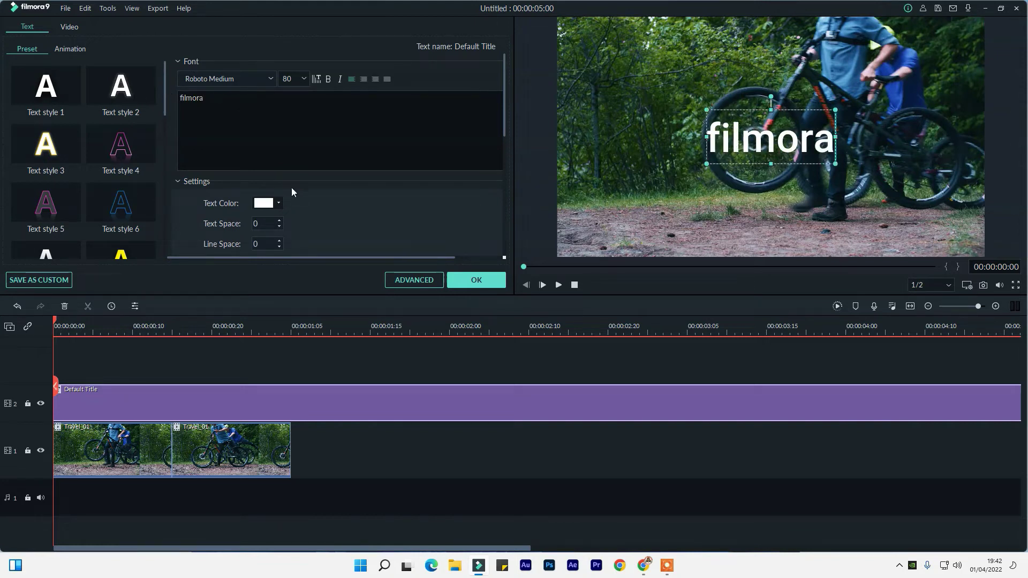
# - Check the title's text colour palette and preview the Wavy style and Cinema style text animations
pyautogui.click(280, 202)
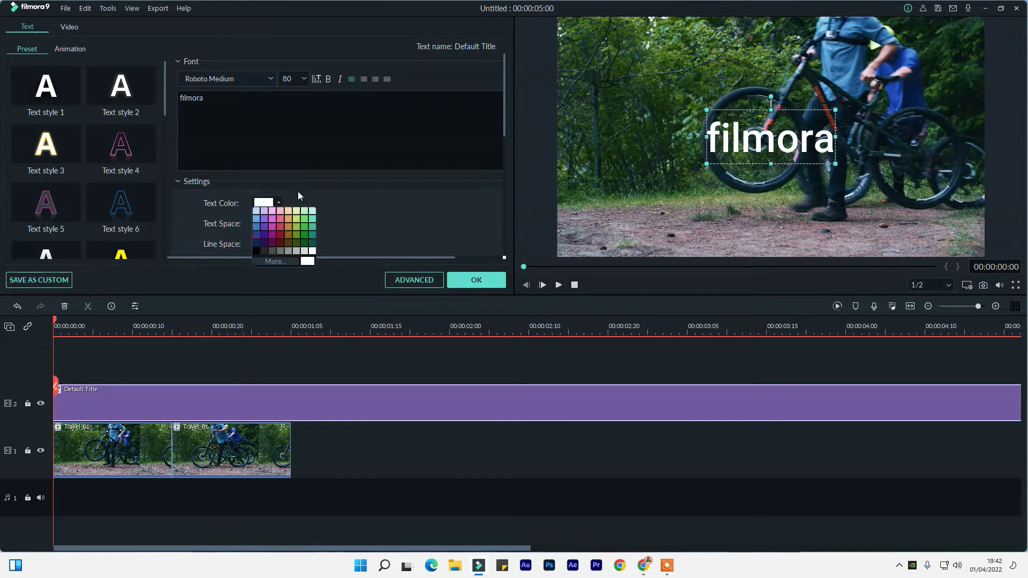
pyautogui.click(384, 220)
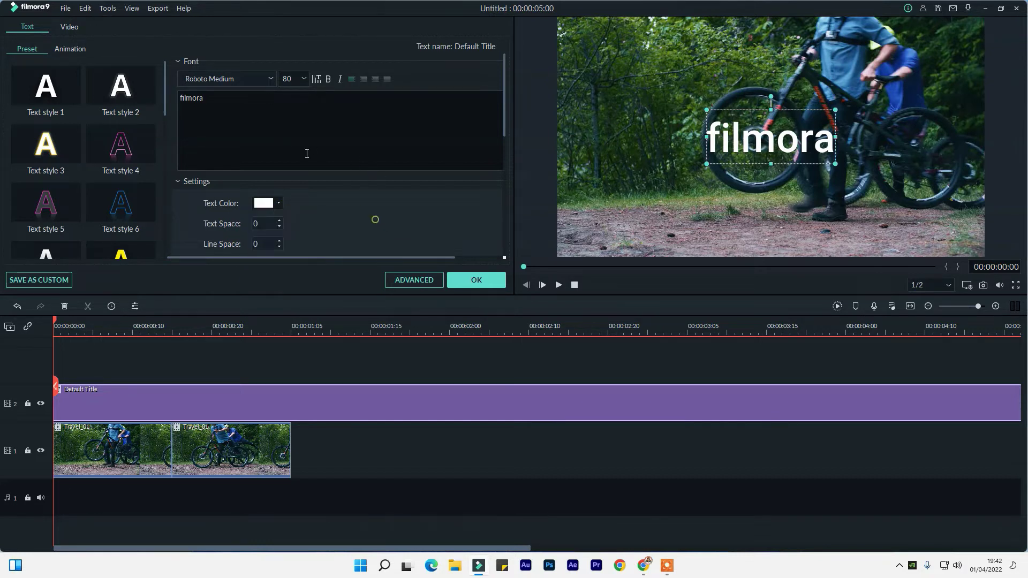
pyautogui.click(66, 50)
pyautogui.click(108, 89)
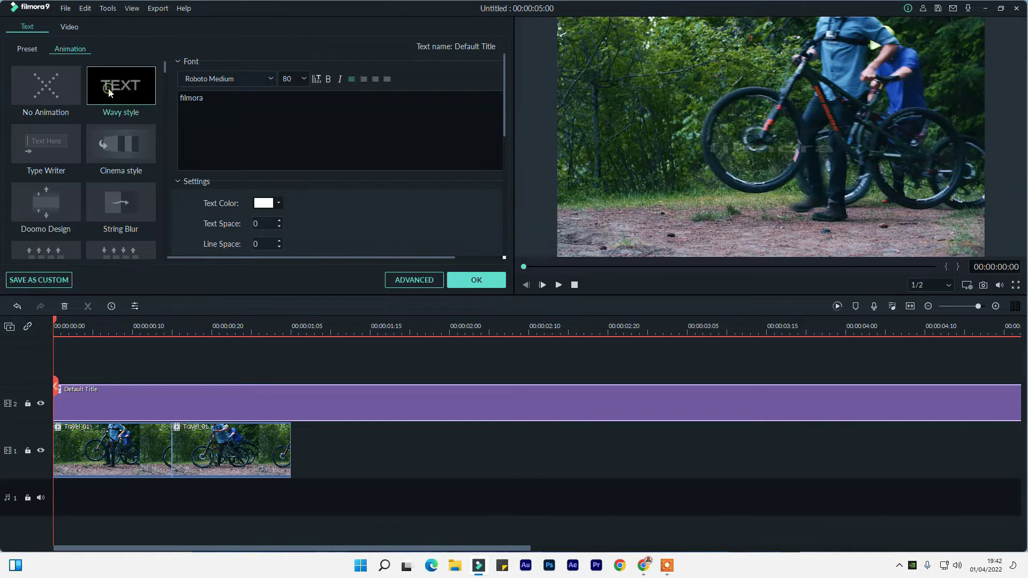
pyautogui.click(123, 142)
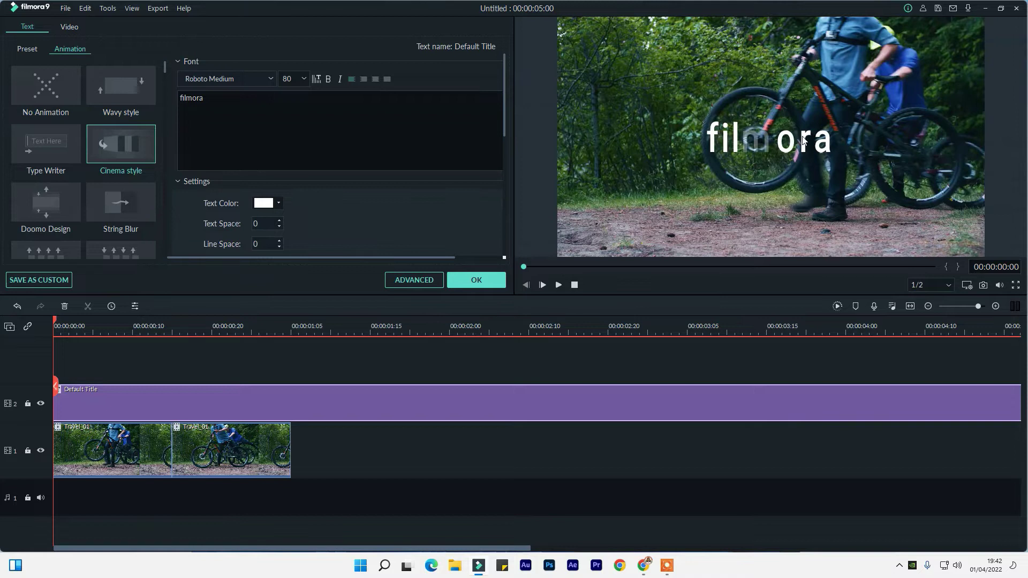
# - Try Text styles 22, 21 and 23 on the filmora title, and apply Text style 20
pyautogui.click(23, 49)
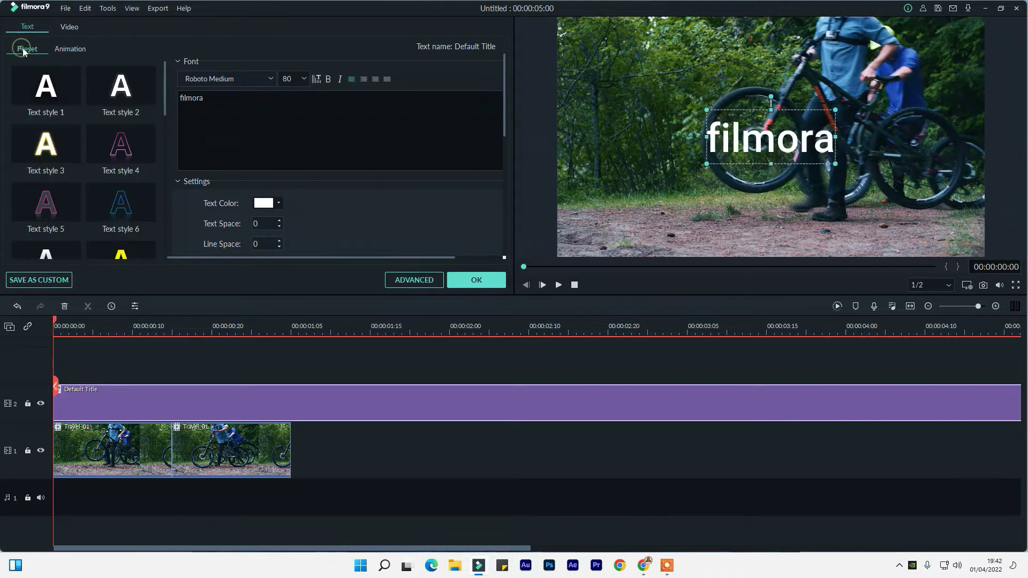
pyautogui.scroll(-8, 82, 140)
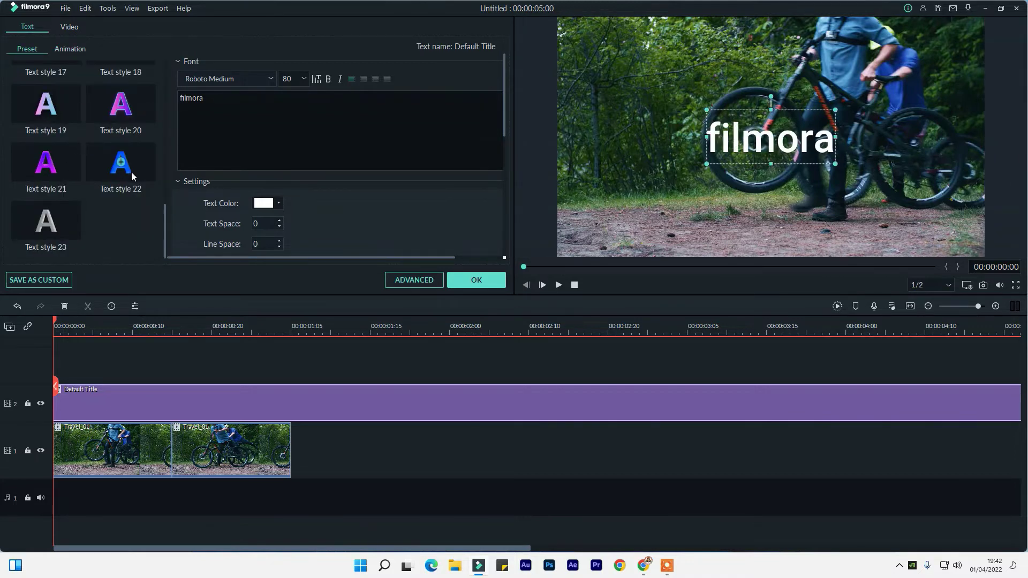
pyautogui.click(105, 160)
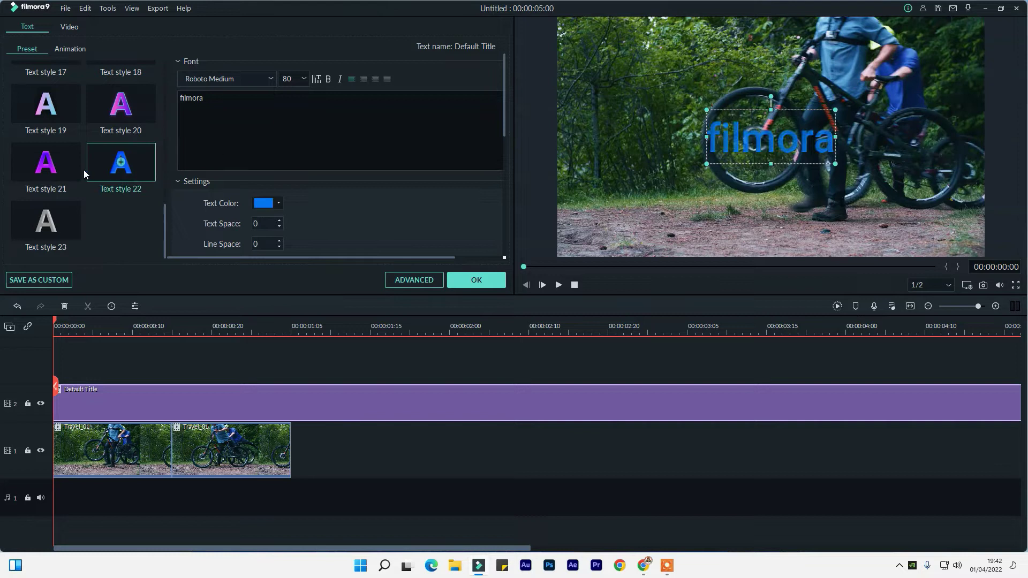
pyautogui.click(64, 166)
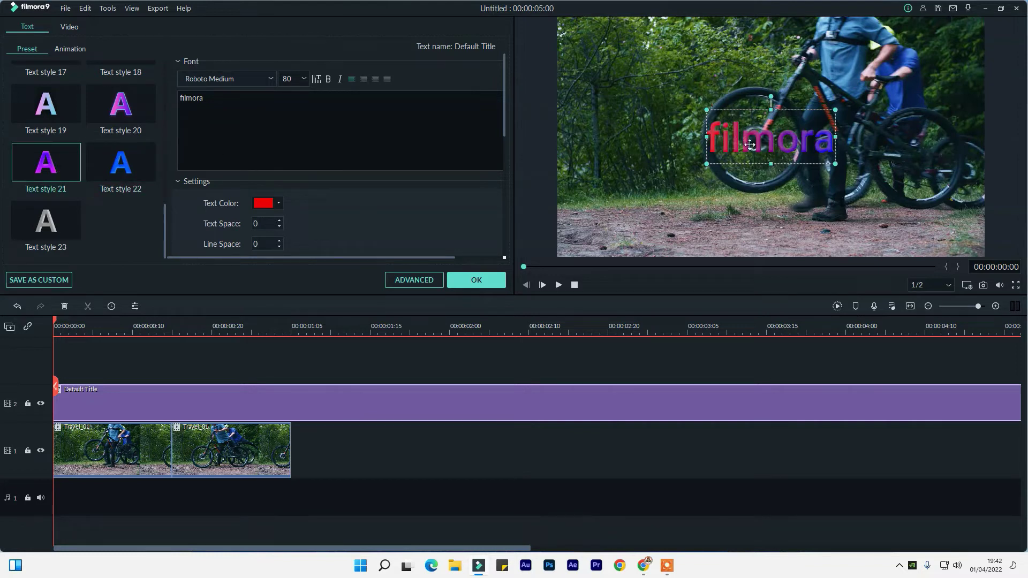
pyautogui.click(71, 217)
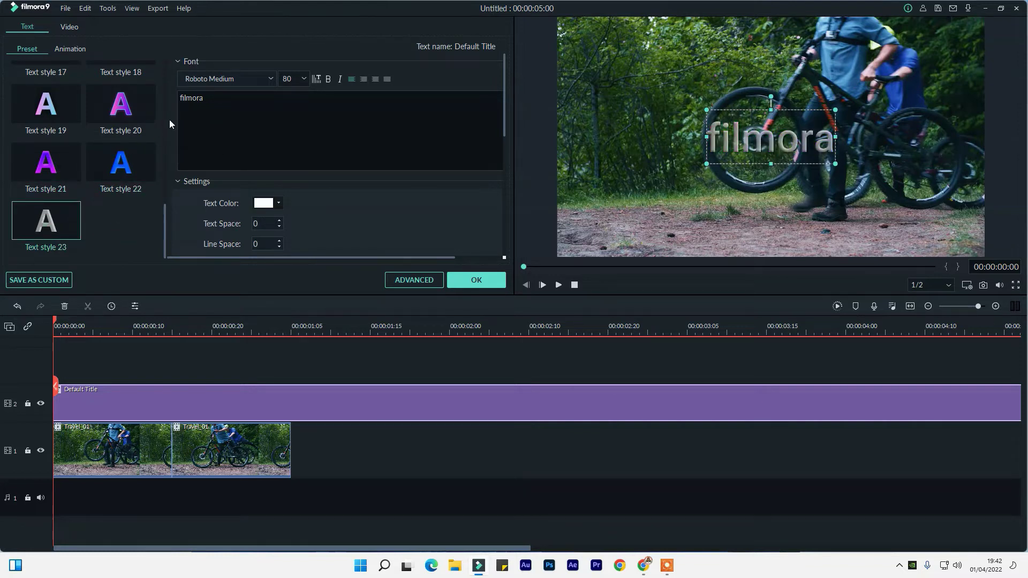
pyautogui.click(150, 105)
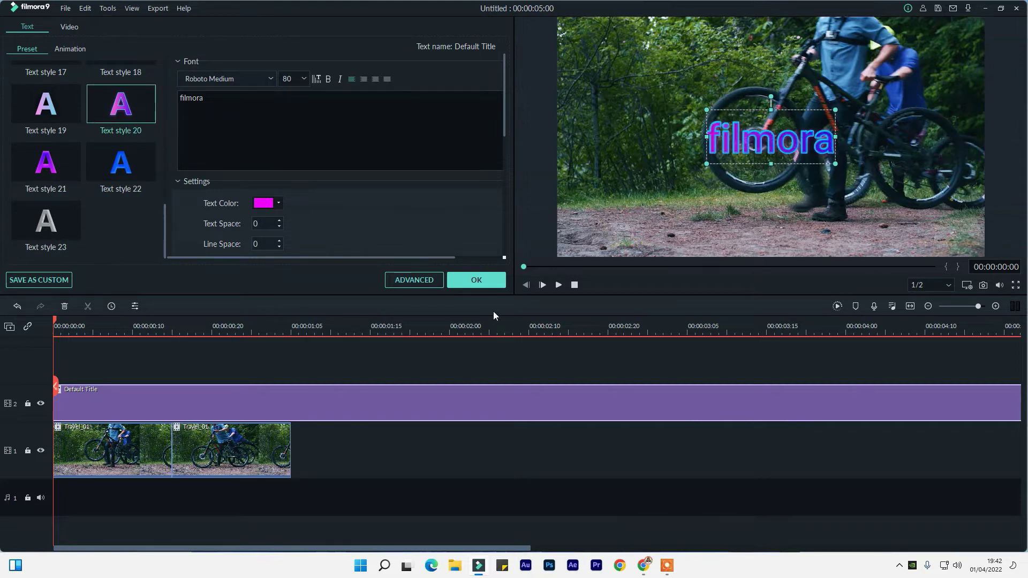
pyautogui.click(476, 280)
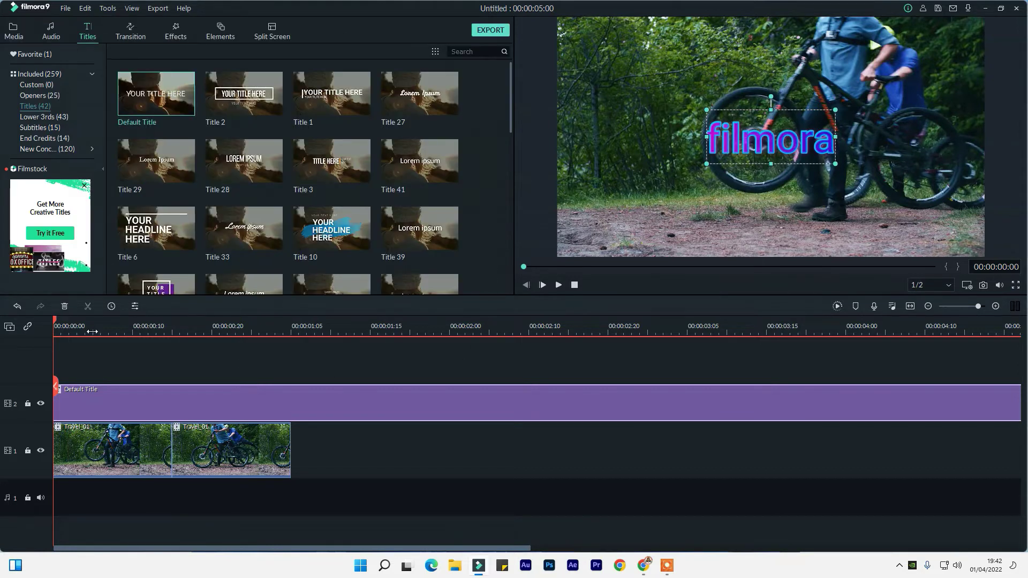
# - Split the Default Title clip at 00:00:01:06, just past the end of the video, and remove the remainder
pyautogui.moveTo(56, 321); pyautogui.dragTo(201, 342)
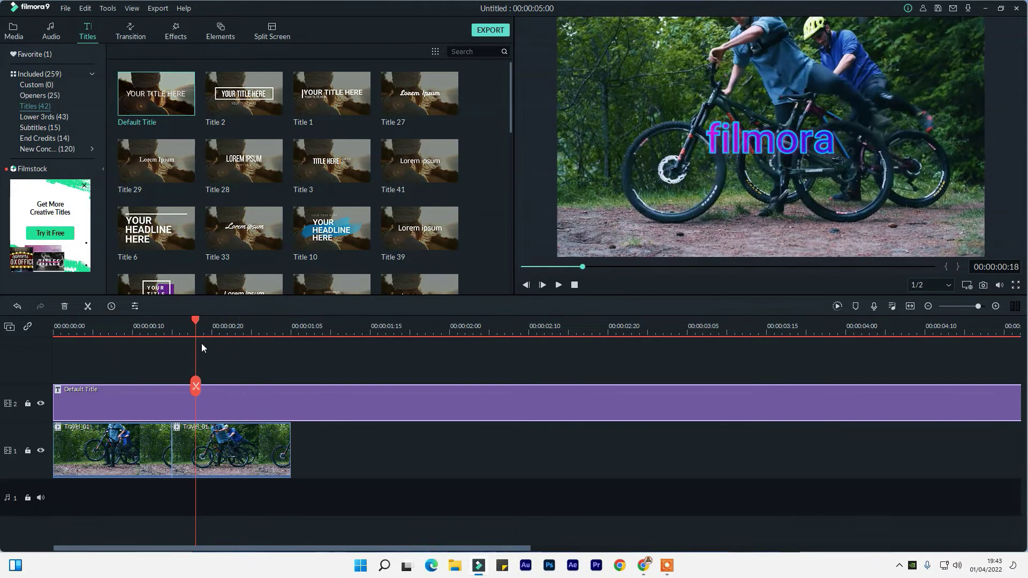
pyautogui.click(299, 326)
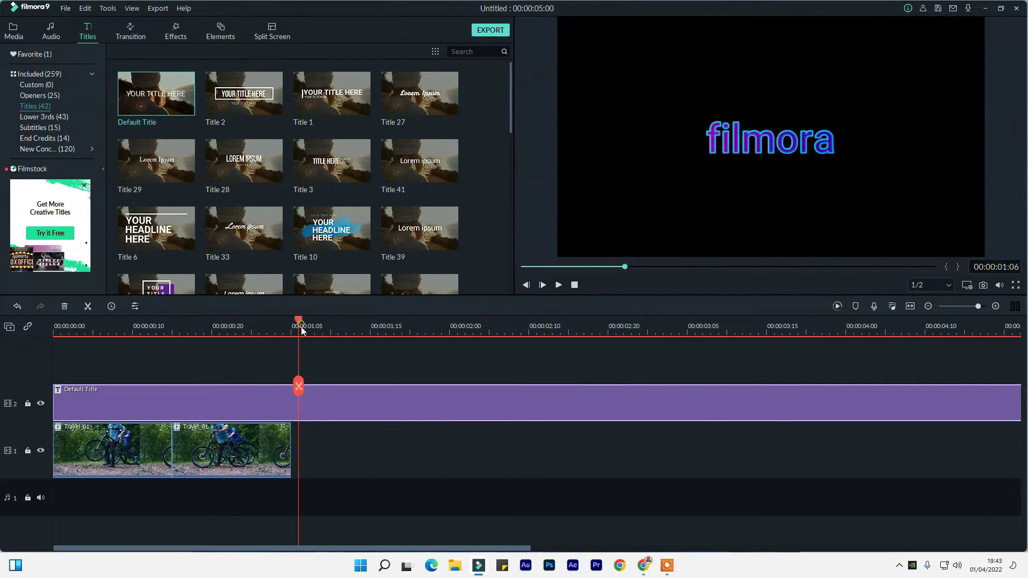
pyautogui.click(303, 391)
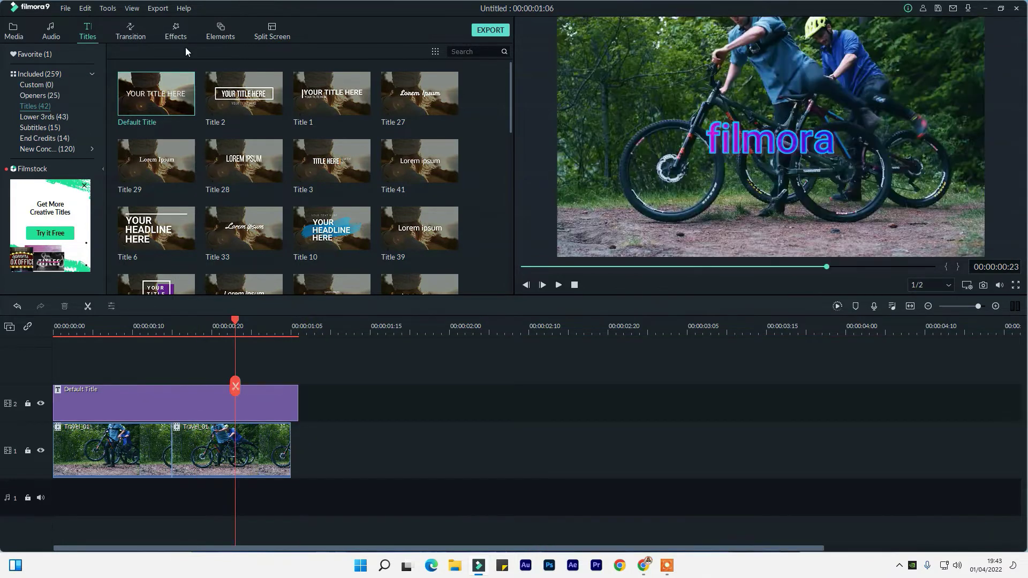
# - Try the Dissolve transition between the two Travel 01 clips
pyautogui.click(138, 39)
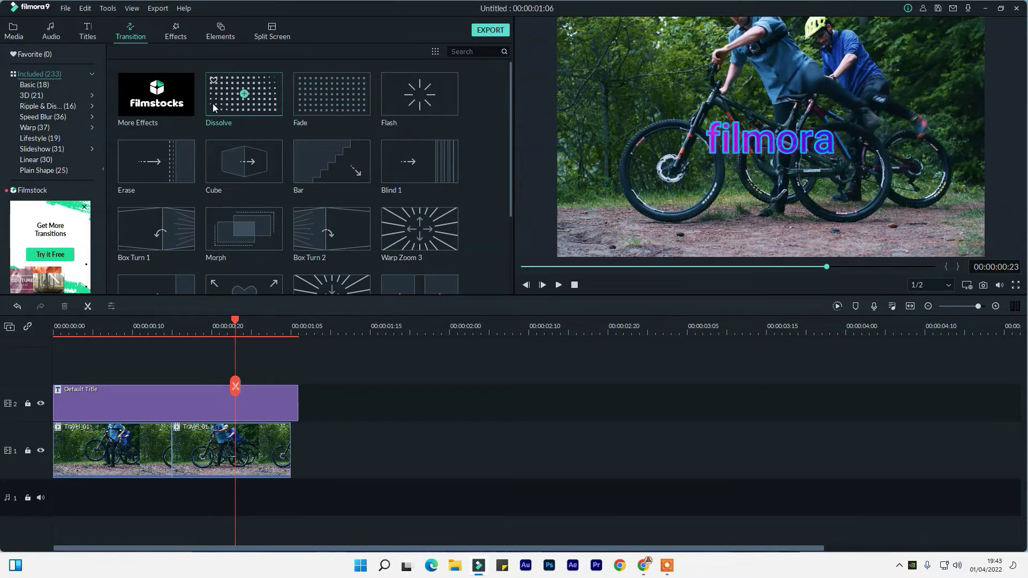
pyautogui.click(244, 93)
# - Append the Beach sample video directly after the second Travel 01 clip on video track 1
pyautogui.click(13, 31)
pyautogui.click(48, 100)
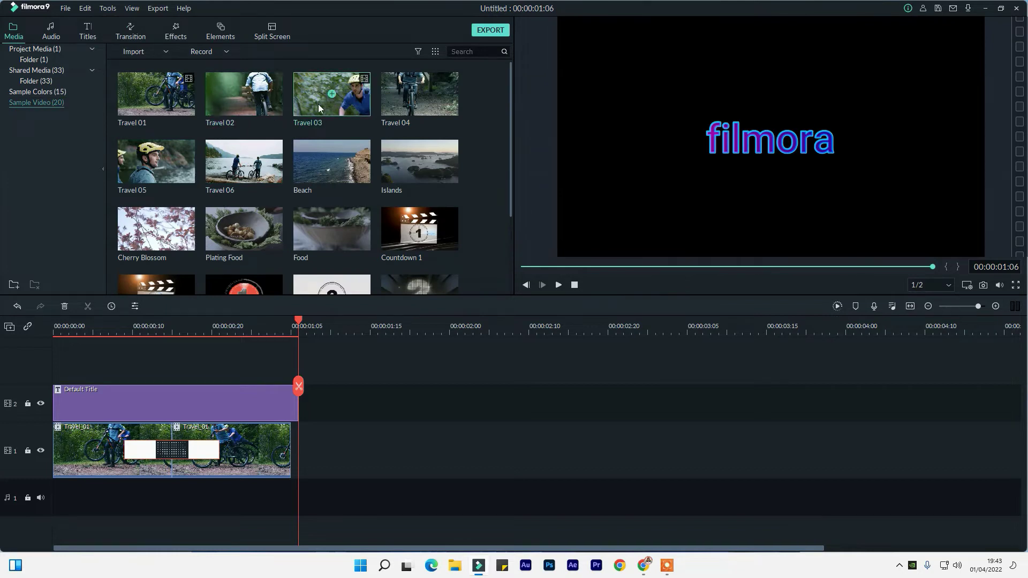
pyautogui.moveTo(305, 163); pyautogui.dragTo(281, 475)
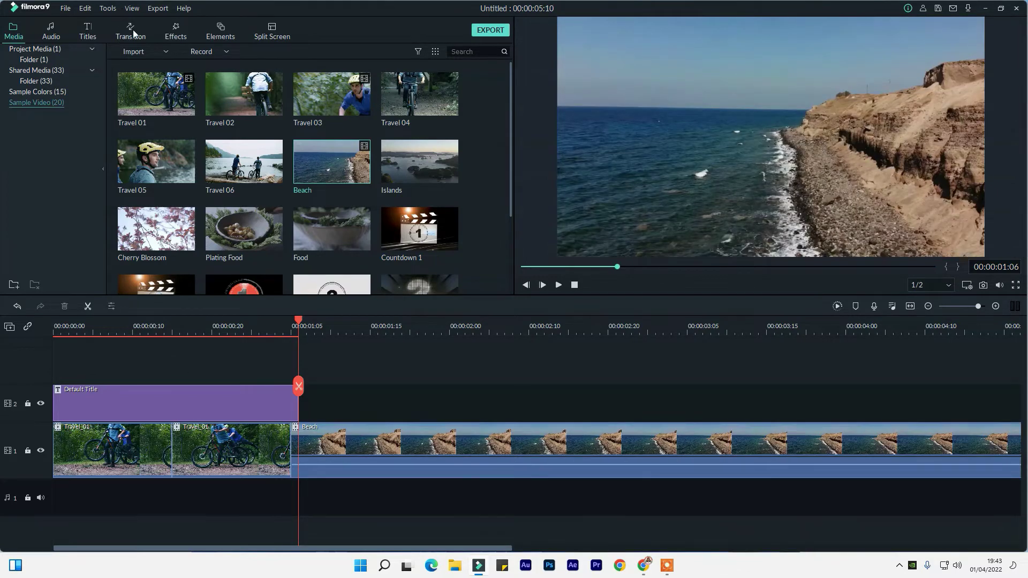
# - Try the Fade transition between the second Travel 01 clip and the Beach clip, play it back and remove it
pyautogui.click(133, 33)
pyautogui.moveTo(307, 102); pyautogui.dragTo(130, 325)
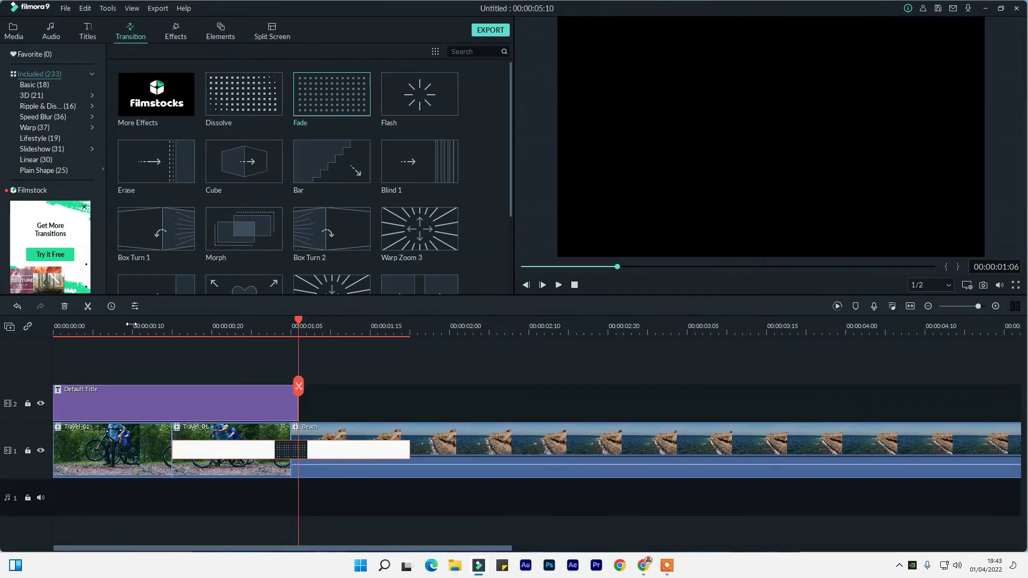
pyautogui.click(130, 325)
pyautogui.click(558, 285)
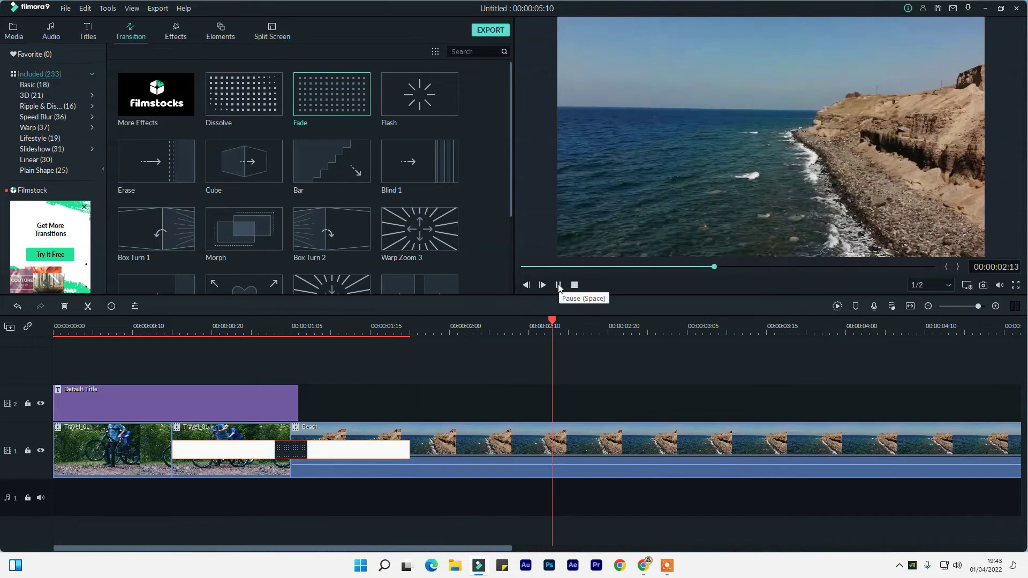
pyautogui.click(558, 285)
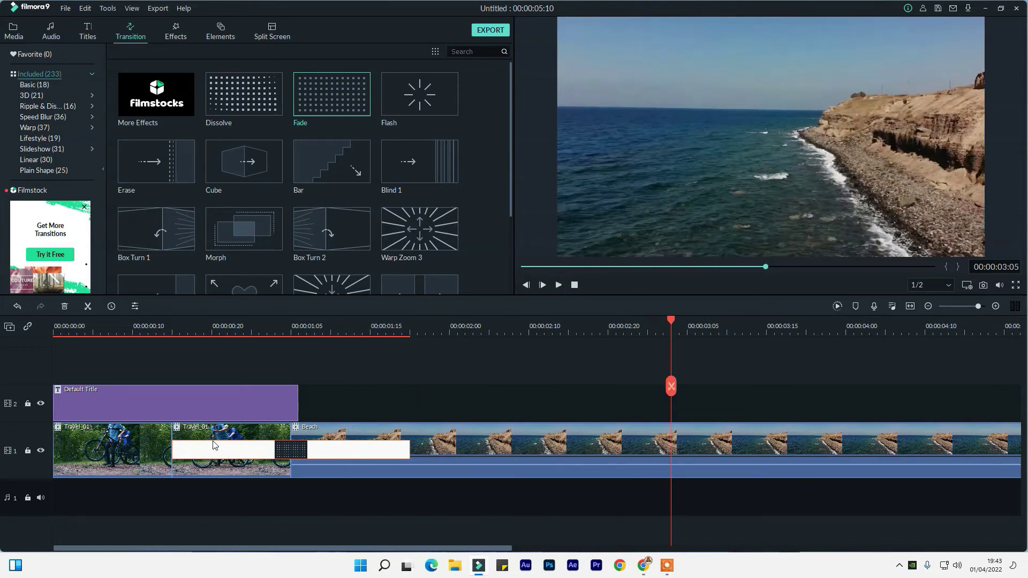
pyautogui.press('Delete')
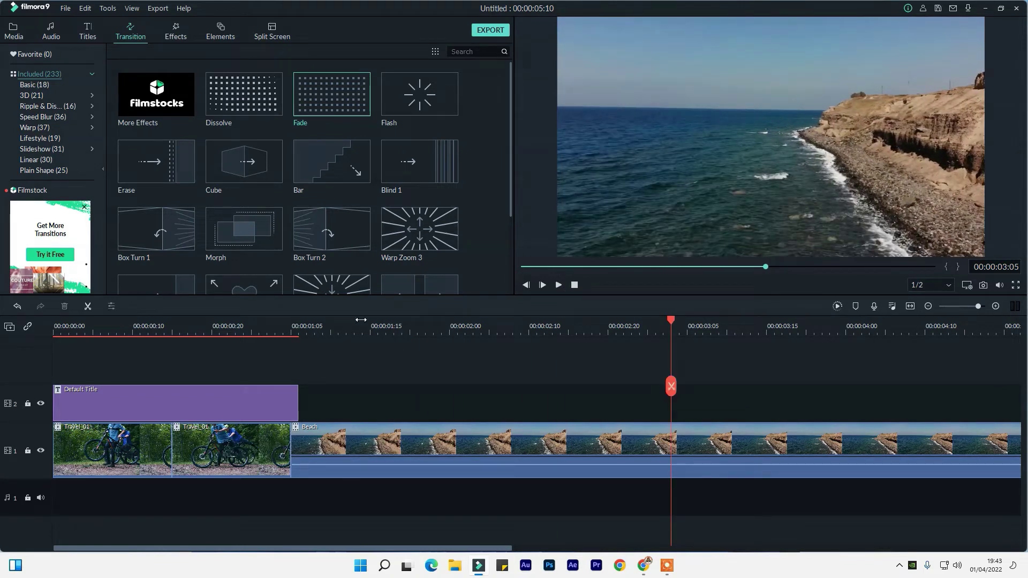
# - Try the Box Turn 2 transition between the second Travel 01 clip and the Beach clip and play it back
pyautogui.moveTo(330, 236); pyautogui.dragTo(234, 424)
pyautogui.click(86, 330)
pyautogui.click(559, 285)
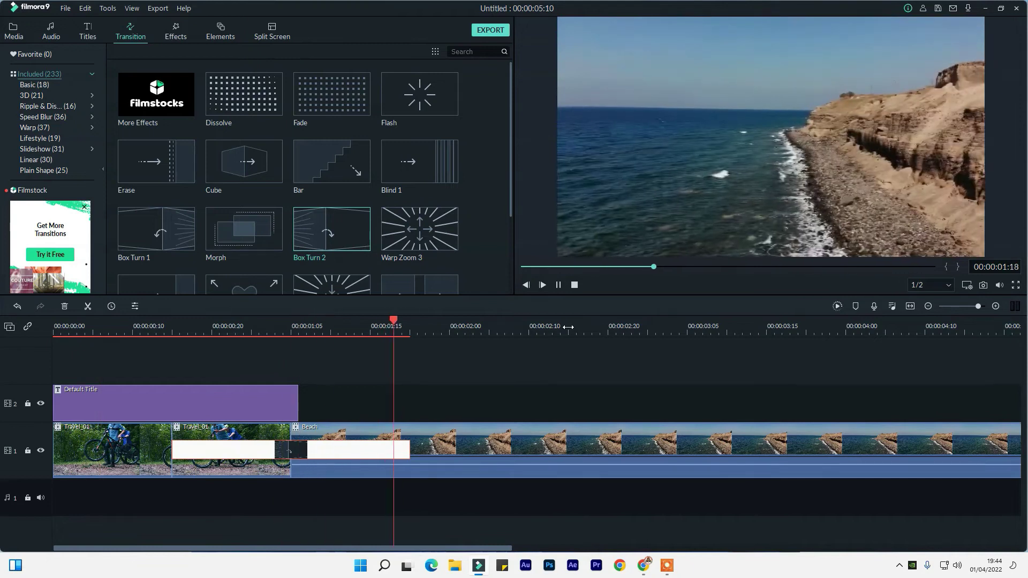
pyautogui.click(558, 285)
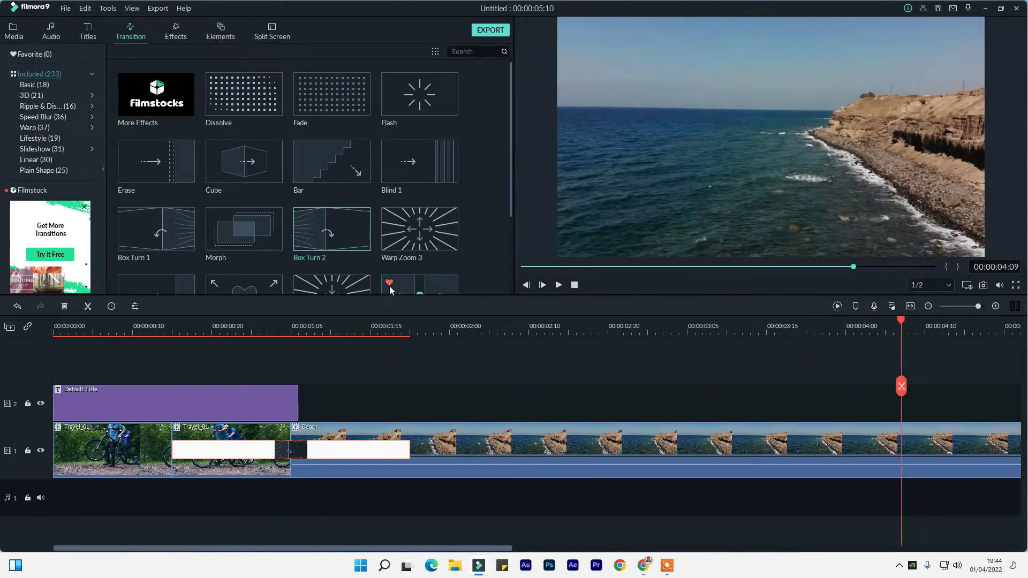
# - Replace the transition between the second Travel 01 clip and the Beach clip with Cube, and play it back
pyautogui.moveTo(253, 178); pyautogui.dragTo(289, 450)
pyautogui.click(144, 331)
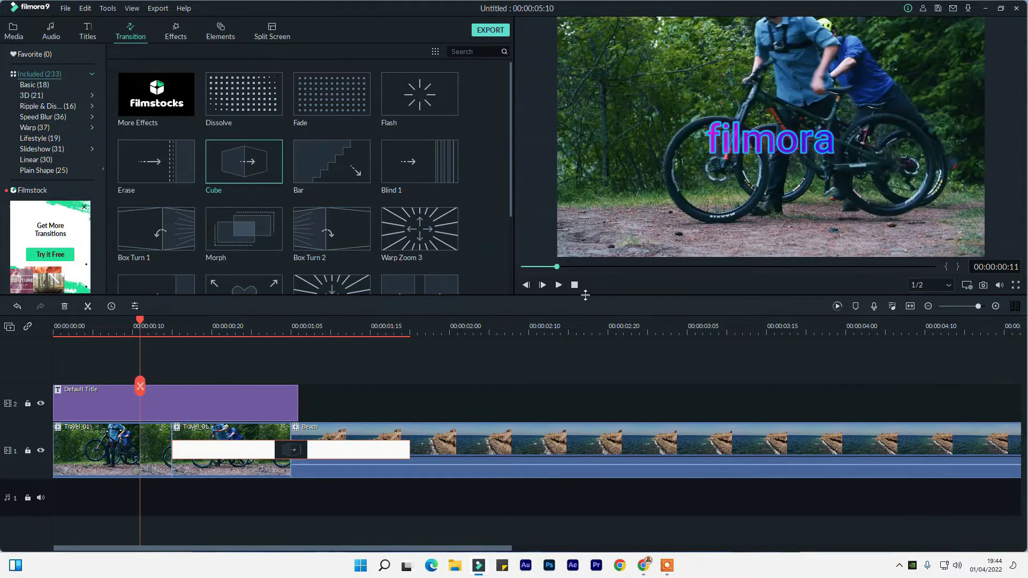
pyautogui.click(558, 285)
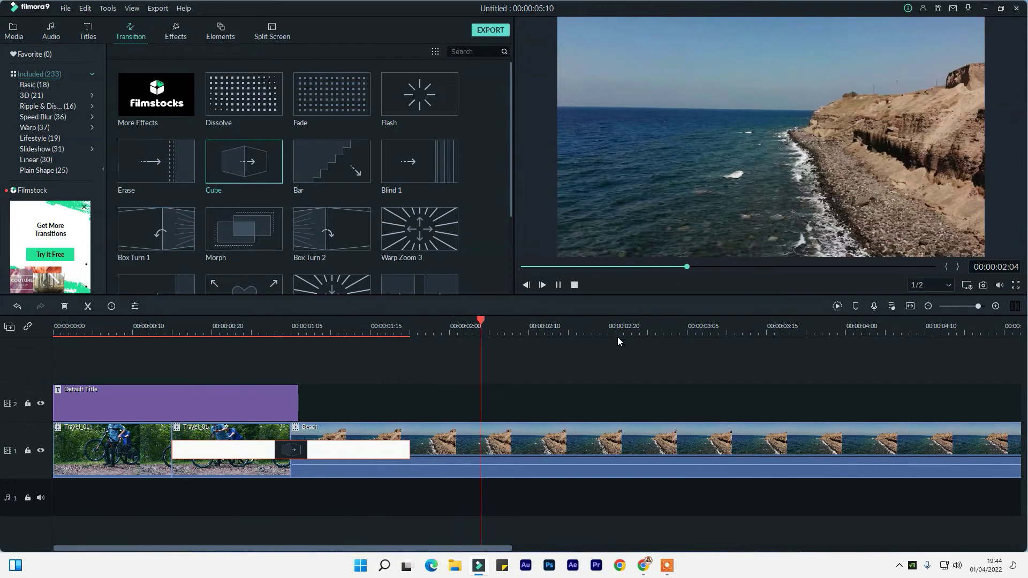
pyautogui.scroll(-5, 285, 182)
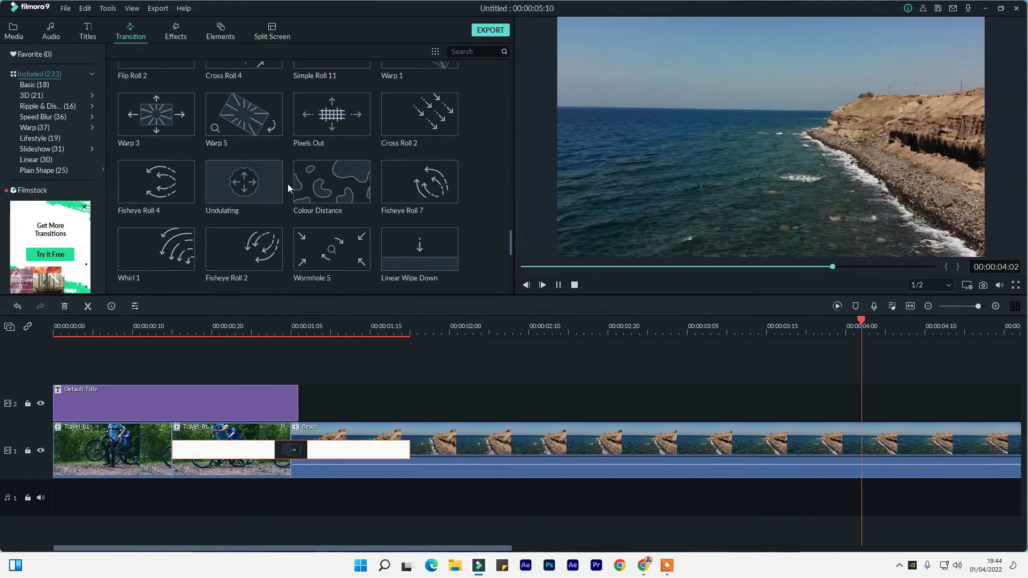
pyautogui.scroll(10, 288, 184)
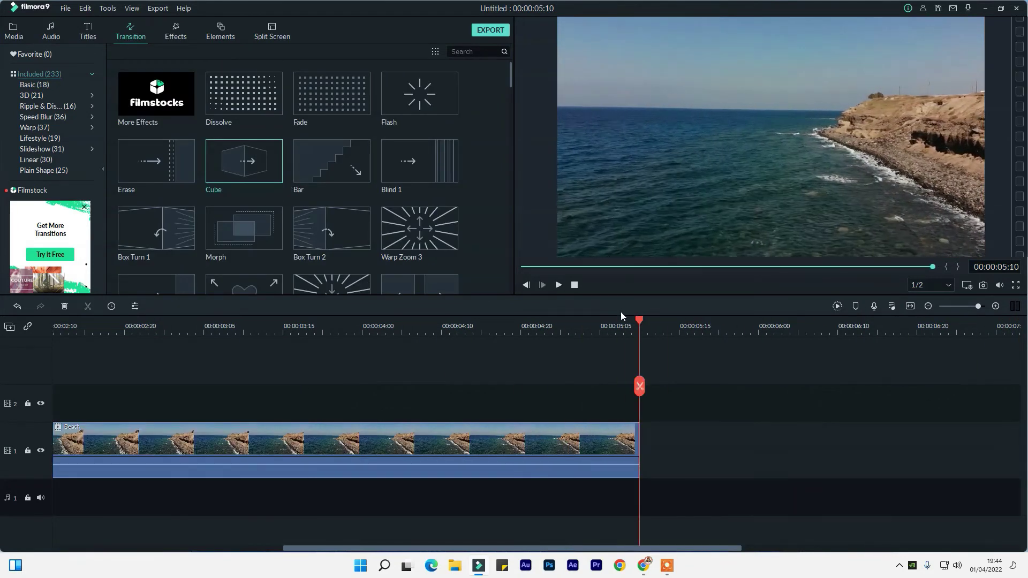
pyautogui.scroll(-3, 355, 409)
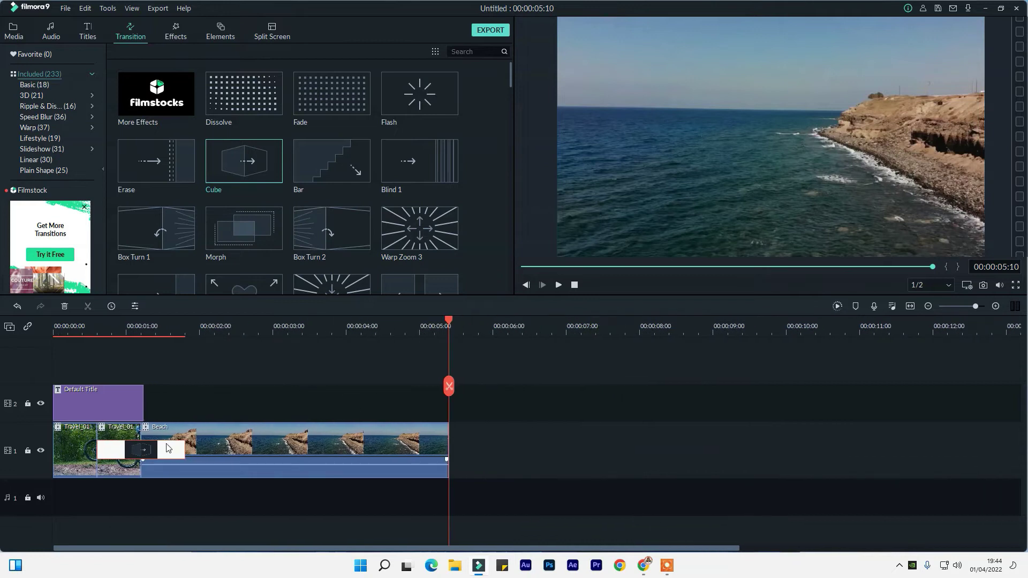
# - Add the Mosaic effect to video track 2 directly after the Default Title and preview it over the Beach clip
pyautogui.click(175, 36)
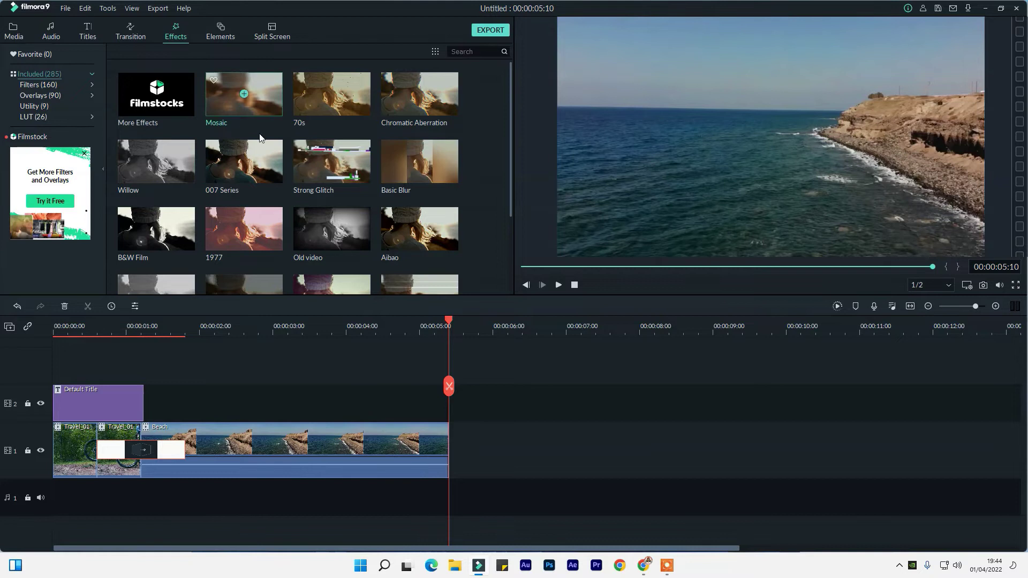
pyautogui.scroll(-6, 278, 160)
pyautogui.scroll(8, 328, 180)
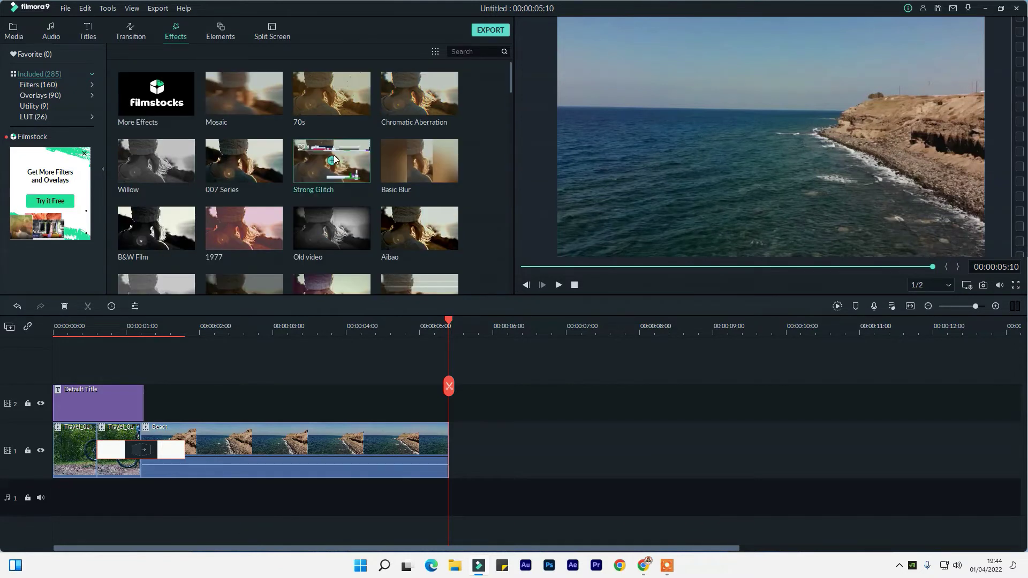
pyautogui.moveTo(252, 107); pyautogui.dragTo(153, 399)
pyautogui.click(200, 325)
pyautogui.moveTo(202, 324); pyautogui.dragTo(236, 335)
# - Adjust the Mosaic area in the video frame, enlarging it to cover most of the sea and horizon in the Beach clip
pyautogui.click(755, 145)
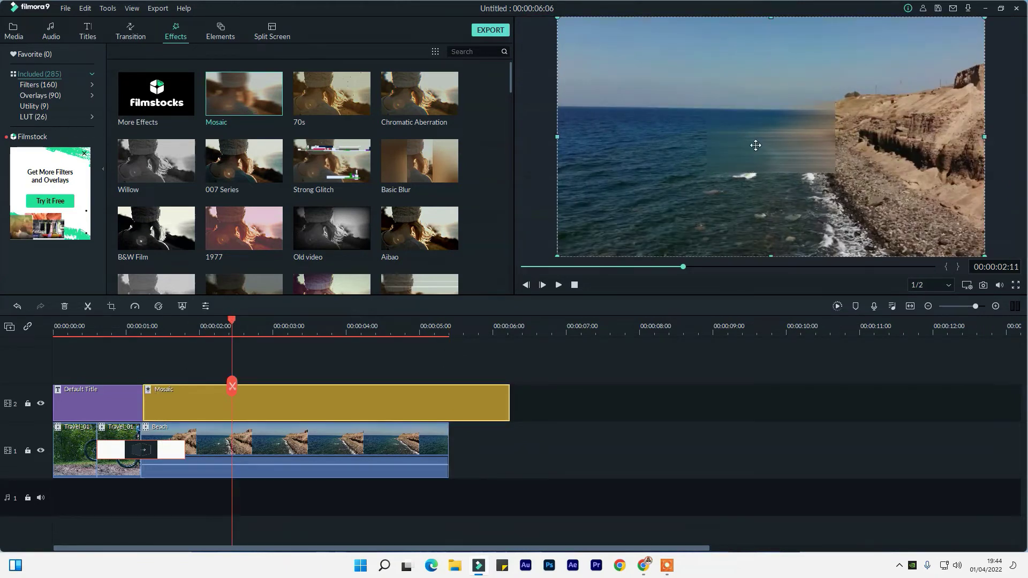
pyautogui.moveTo(705, 100); pyautogui.dragTo(737, 124)
pyautogui.click(383, 387)
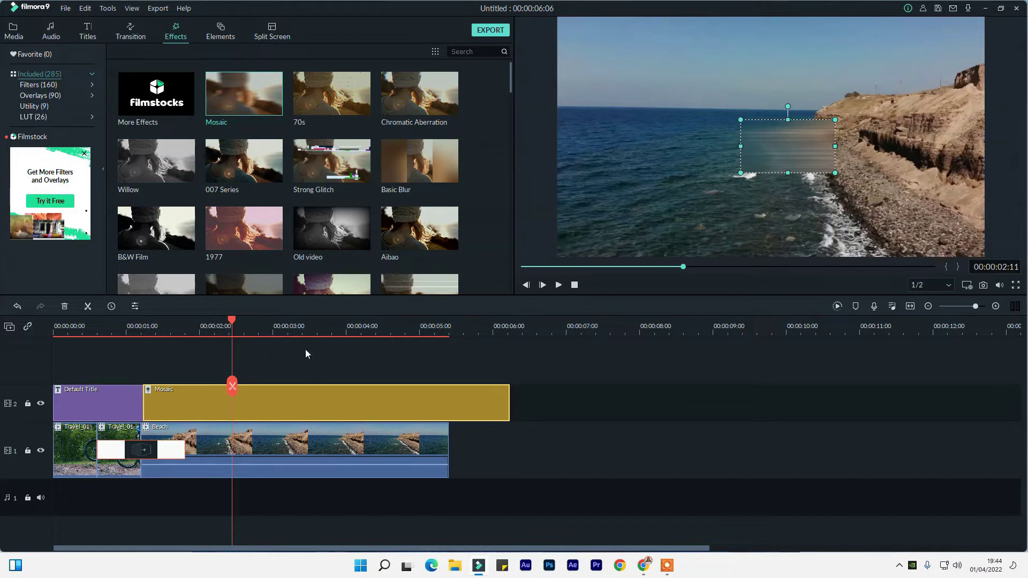
pyautogui.click(276, 333)
pyautogui.moveTo(274, 333)
pyautogui.mouseDown()
pyautogui.moveTo(358, 333)
pyautogui.moveTo(289, 332)
pyautogui.mouseUp()
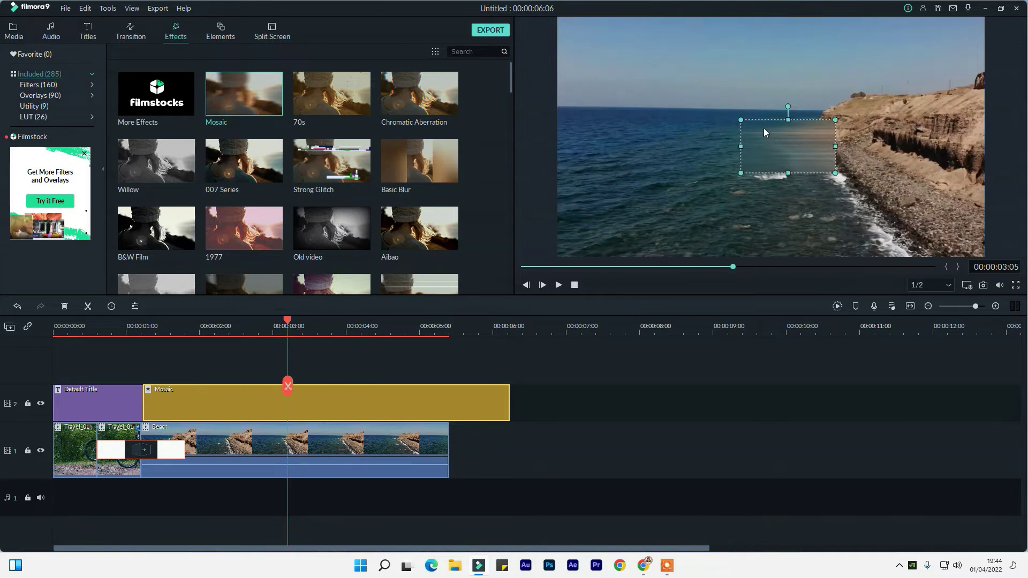
pyautogui.moveTo(744, 121); pyautogui.dragTo(663, 241)
pyautogui.moveTo(751, 182); pyautogui.dragTo(718, 126)
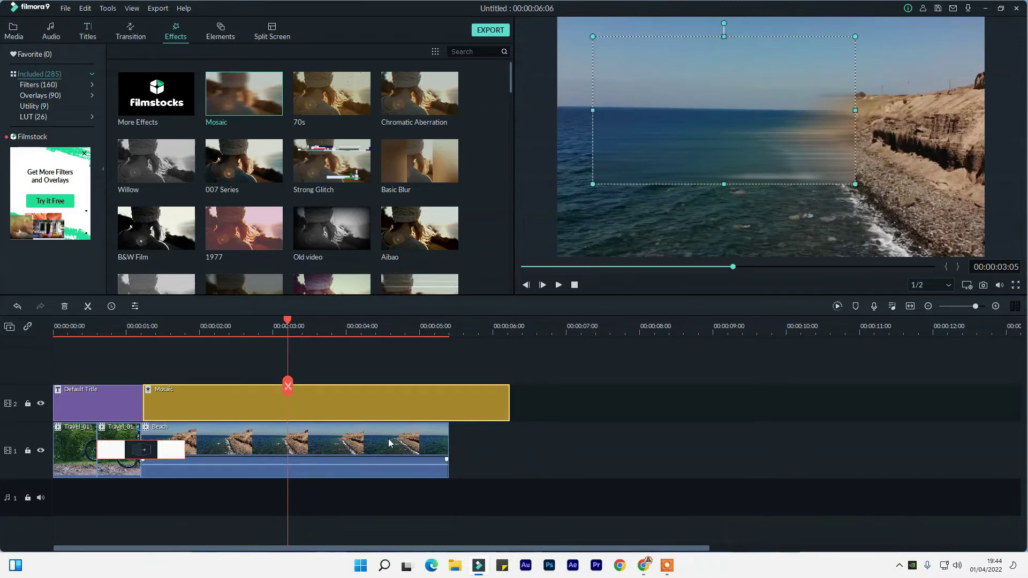
# - Set the Mosaic effect's Blur Amount to 64 and Opacity to 91, and remove the effect from the timeline
pyautogui.doubleClick(354, 406)
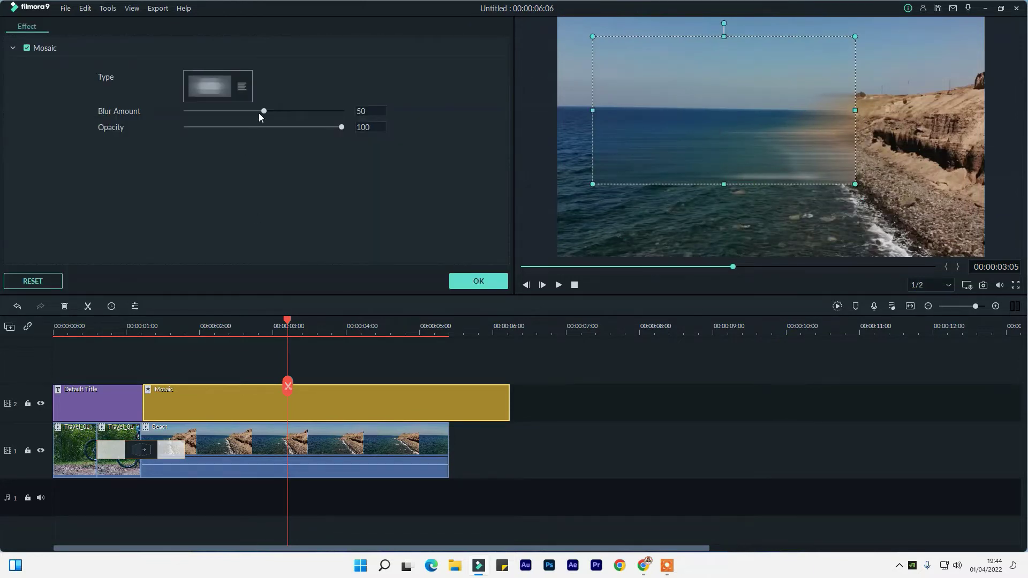
pyautogui.moveTo(266, 111); pyautogui.dragTo(328, 129)
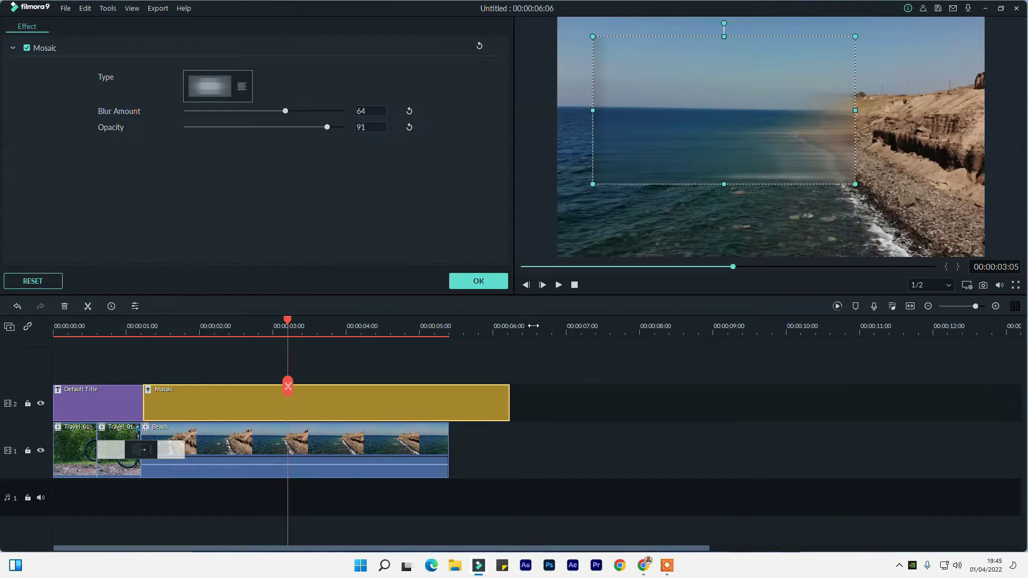
pyautogui.click(478, 280)
pyautogui.scroll(-5, 342, 196)
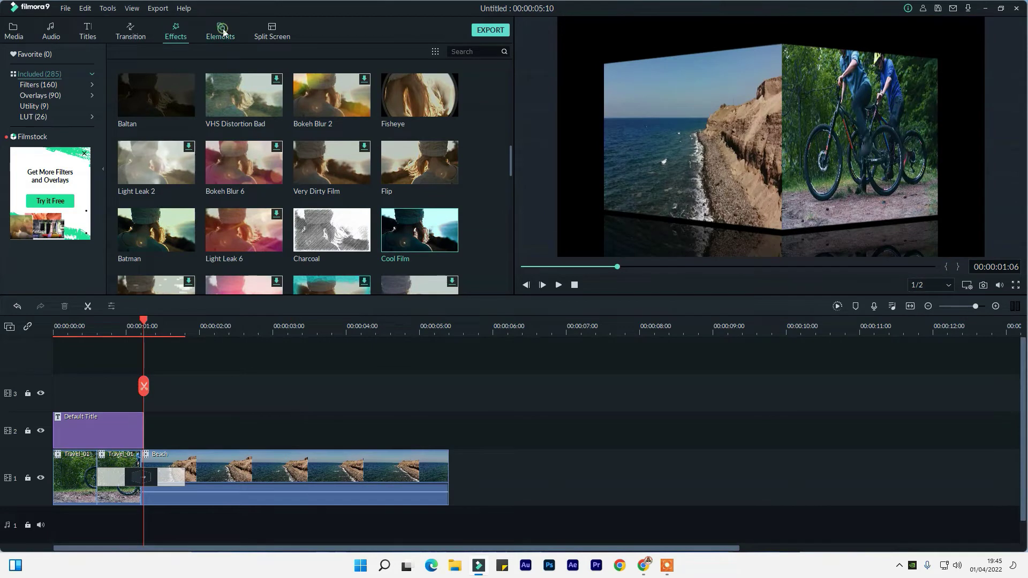
# - Add Web Element Circle 03 to video track 2 directly after the Default Title and show it at 00:00:01:20
pyautogui.click(222, 30)
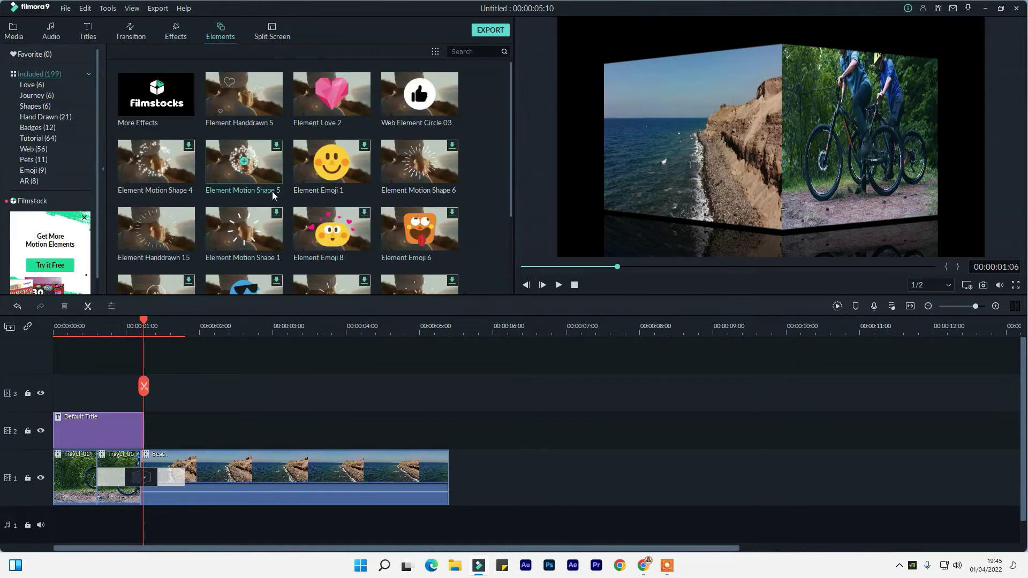
pyautogui.scroll(-10, 272, 191)
pyautogui.scroll(-3, 274, 190)
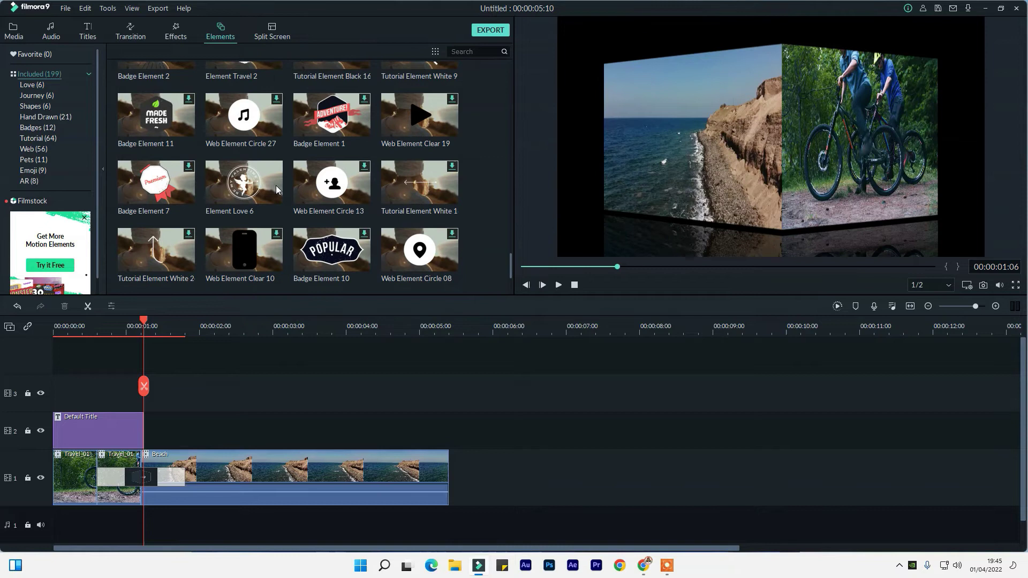
pyautogui.scroll(13, 279, 187)
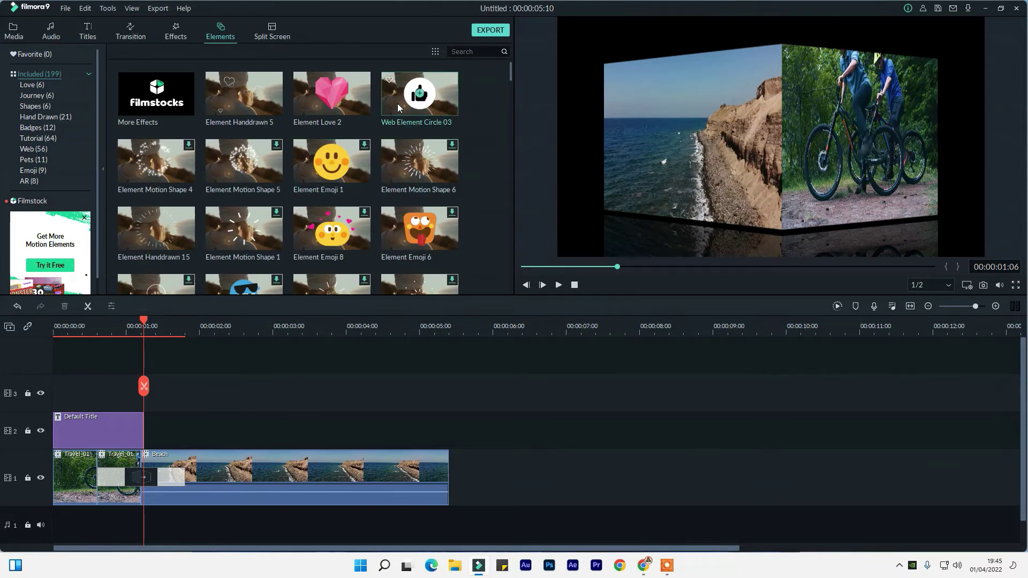
pyautogui.moveTo(415, 99); pyautogui.dragTo(150, 434)
pyautogui.click(184, 328)
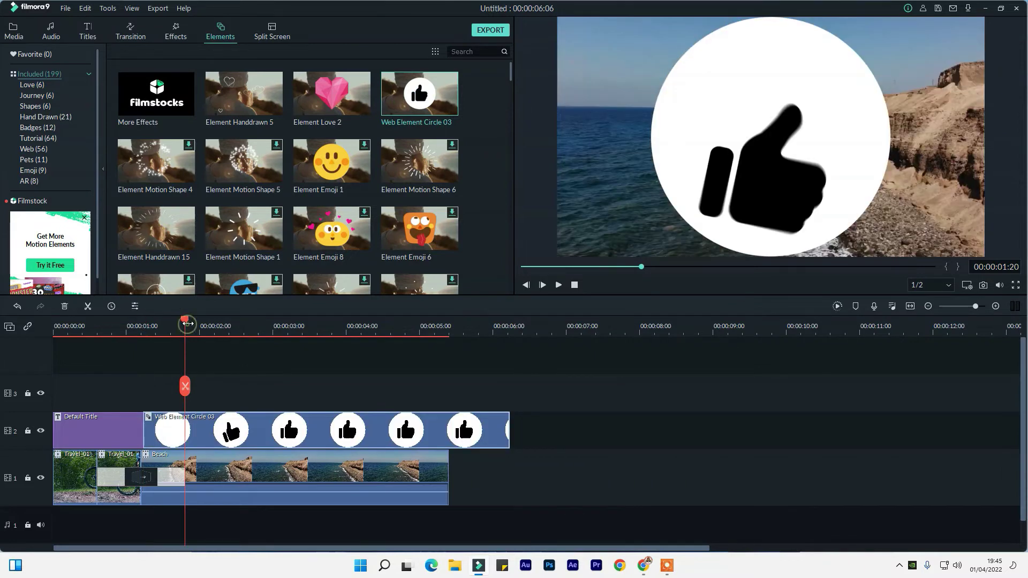
# - Shrink the thumbs-up element into the upper-left corner of the video frame and play back its animation
pyautogui.moveTo(651, 17); pyautogui.dragTo(798, 163)
pyautogui.moveTo(827, 198); pyautogui.dragTo(629, 56)
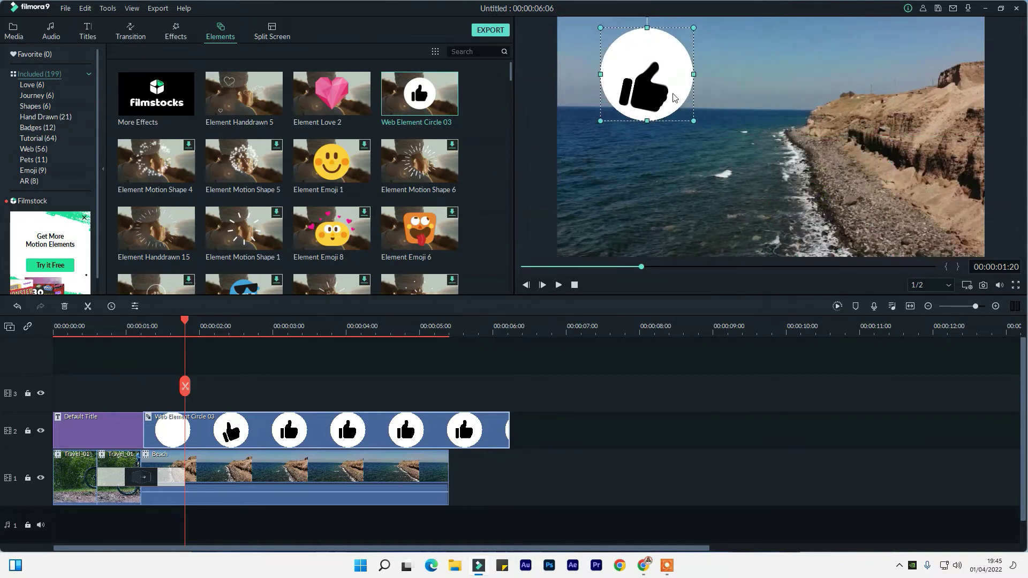
pyautogui.moveTo(693, 120); pyautogui.dragTo(598, 65)
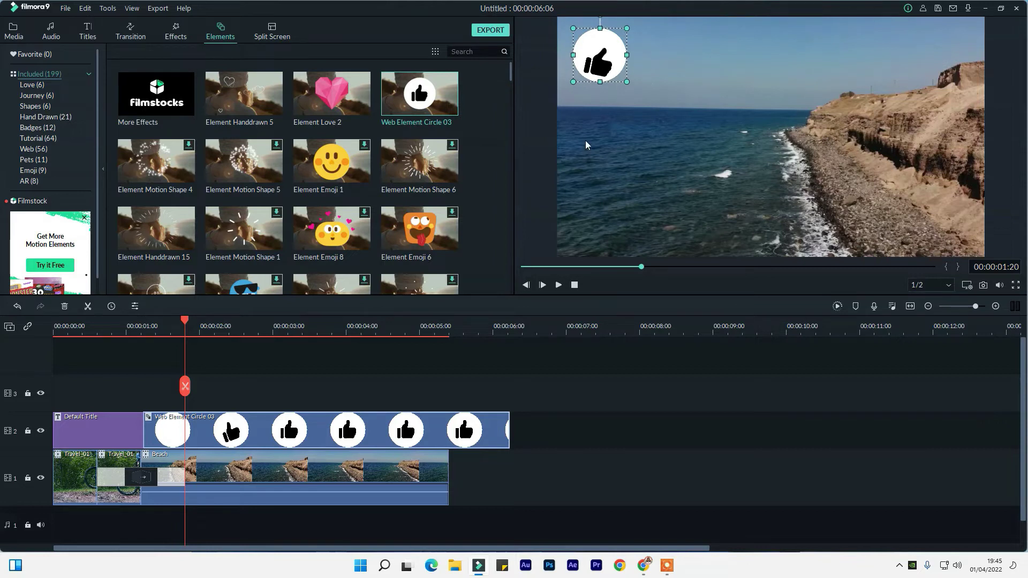
pyautogui.click(559, 285)
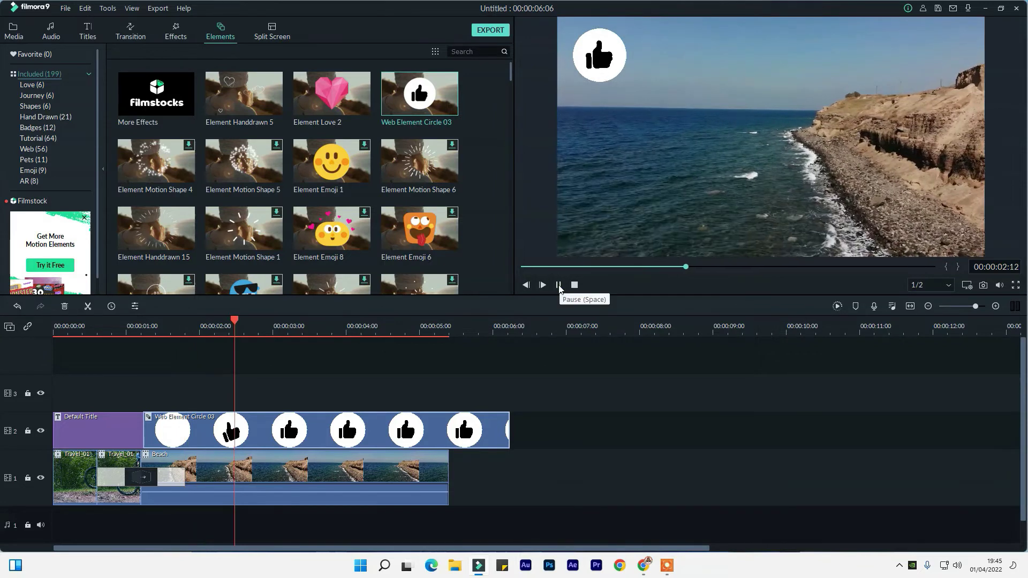
# - Add Element Emoji 1 to video track 3, shrink it beside the thumbs-up element in the video frame, and play both back
pyautogui.click(331, 174)
pyautogui.moveTo(330, 174); pyautogui.dragTo(226, 120)
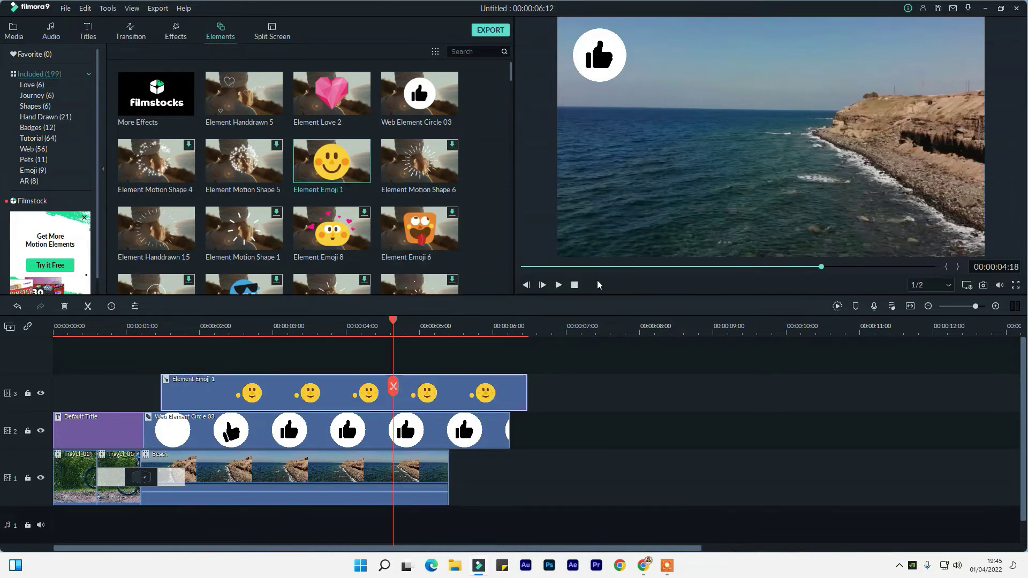
pyautogui.click(765, 128)
pyautogui.moveTo(651, 17); pyautogui.dragTo(789, 155)
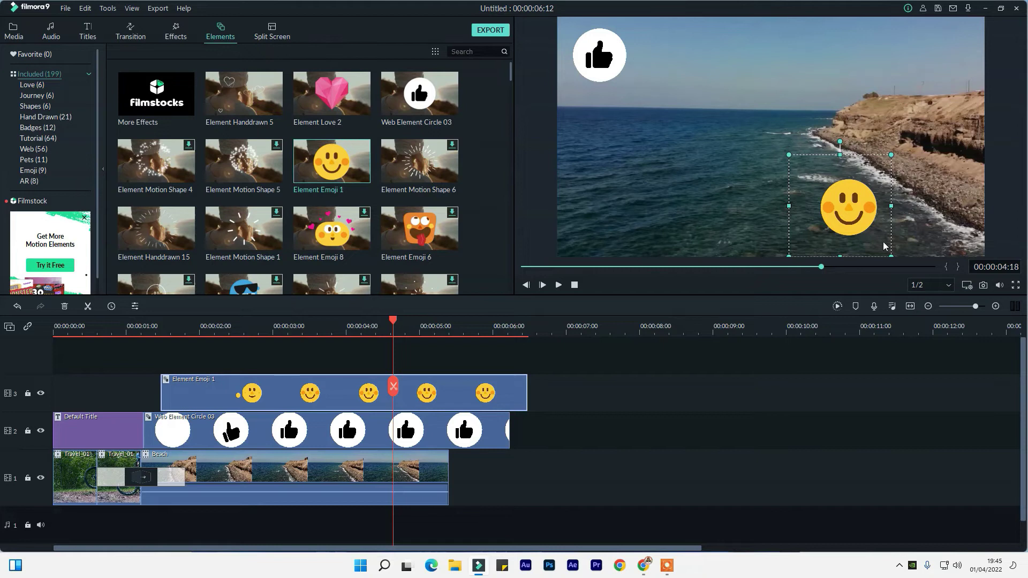
pyautogui.moveTo(854, 214); pyautogui.dragTo(670, 57)
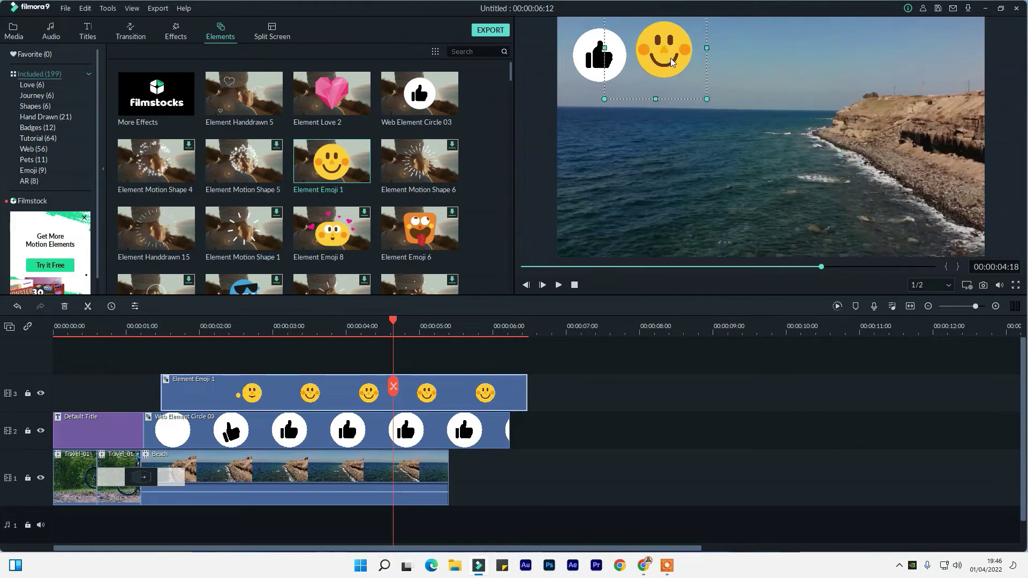
pyautogui.click(150, 328)
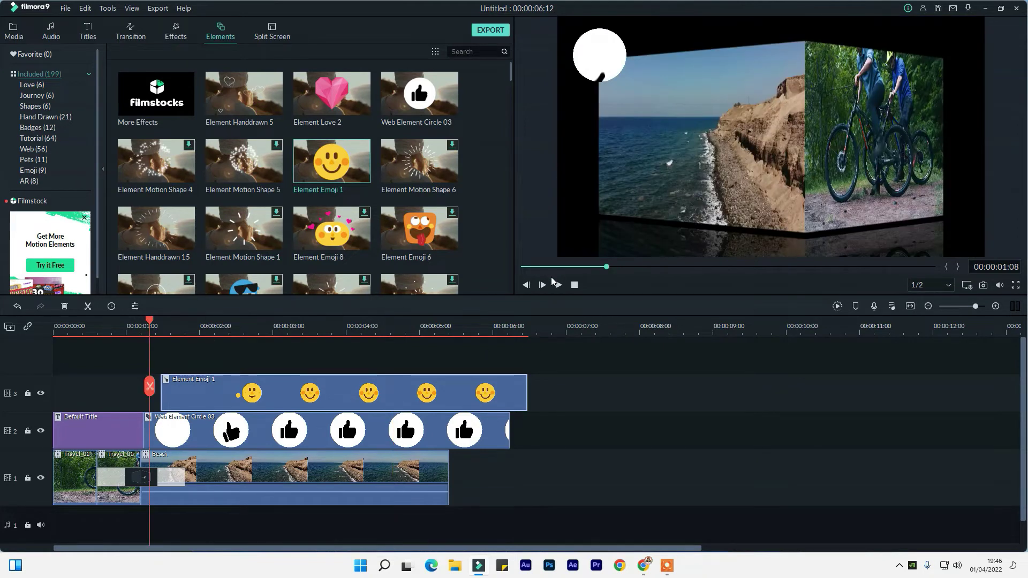
pyautogui.click(558, 285)
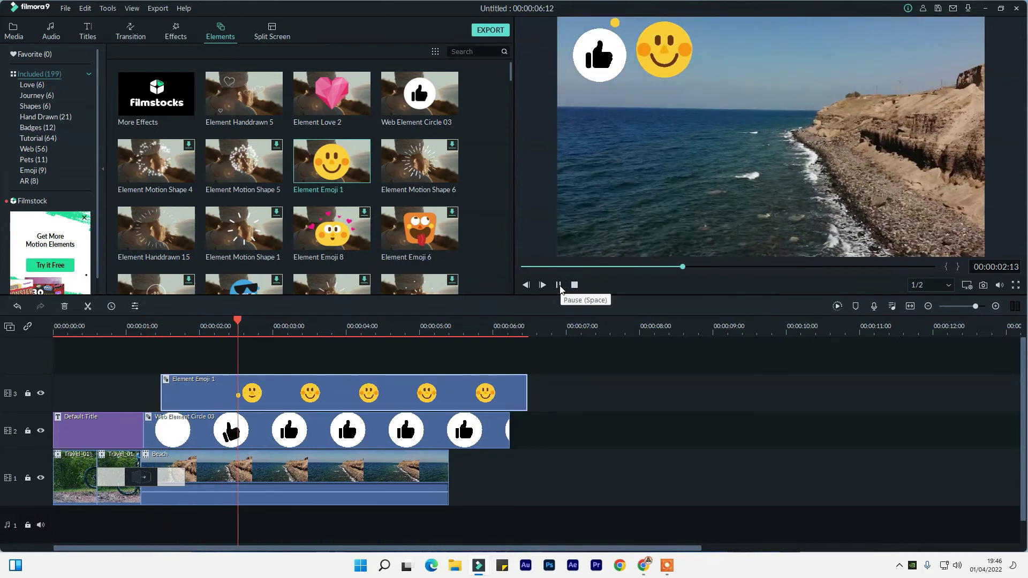
# - Remove the emoji element from track 3 and the thumbs-up element from track 2
pyautogui.click(554, 386)
pyautogui.click(465, 445)
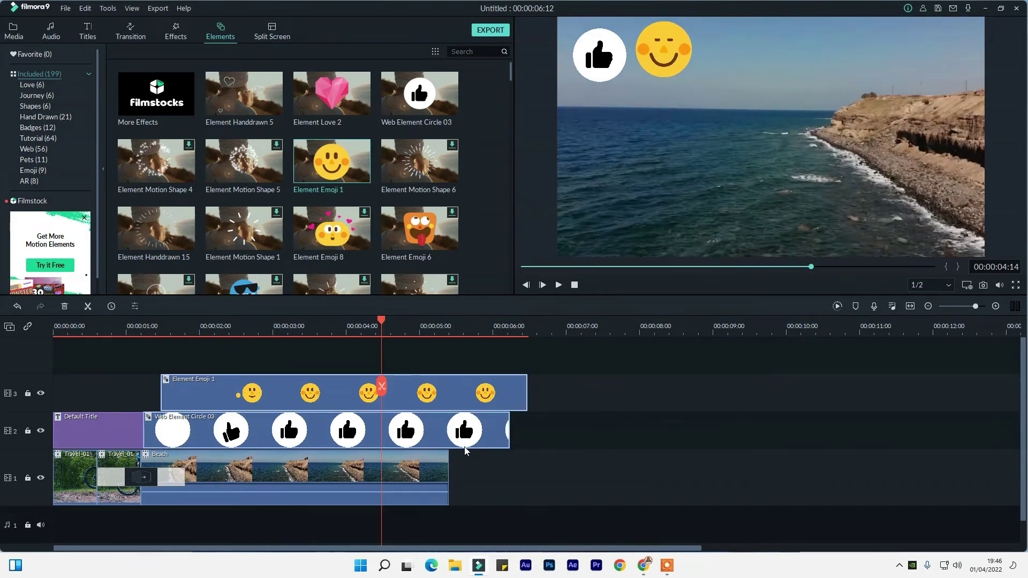
pyautogui.hotkey('ctrl', 'z')
pyautogui.hotkey('ctrl', 'z')
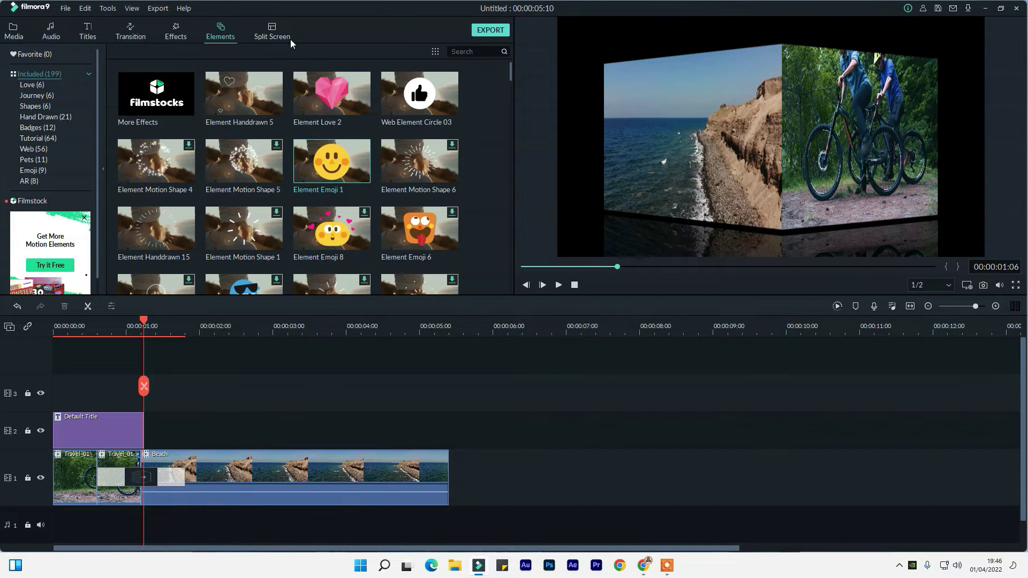
# - Add the four-part Split Screen 18 to track 2 directly after the Default Title and show it at 00:00:01:23
pyautogui.click(272, 32)
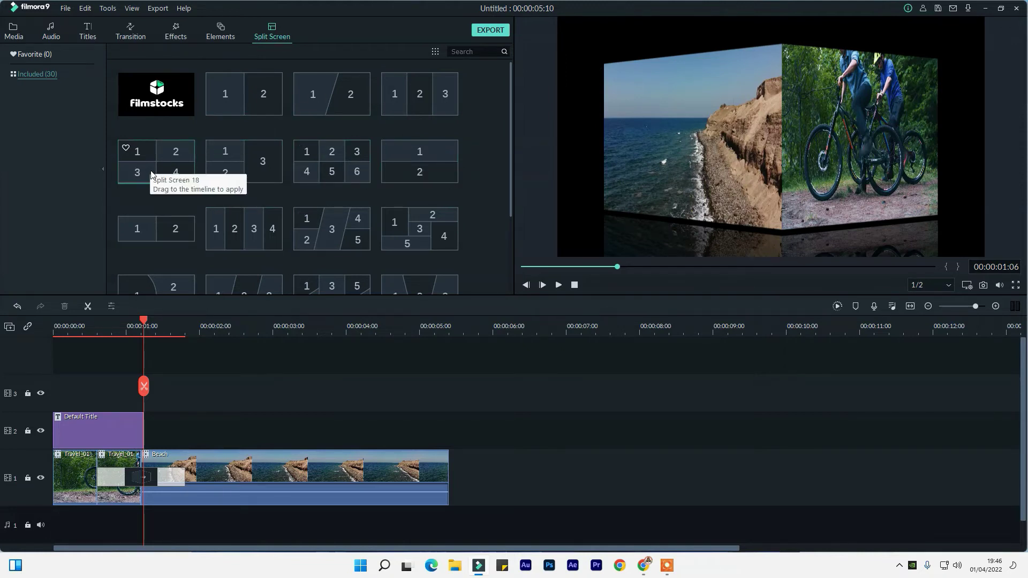
pyautogui.moveTo(152, 172); pyautogui.dragTo(169, 410)
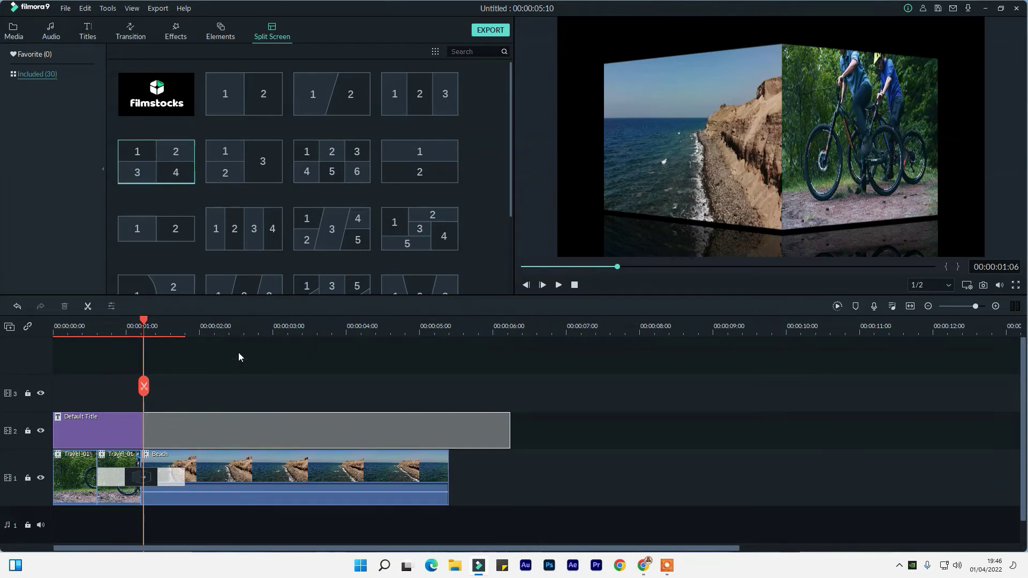
pyautogui.moveTo(200, 328); pyautogui.dragTo(223, 325)
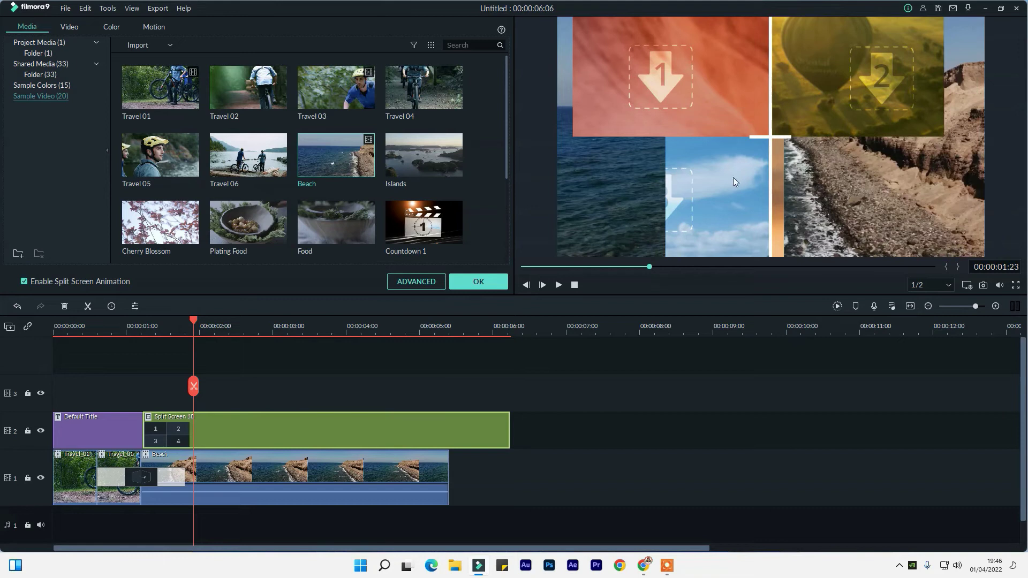
# - Fill the four split screen slots in order with the sample videos Travel 01, Travel 02, Beach and Islands
pyautogui.click(667, 80)
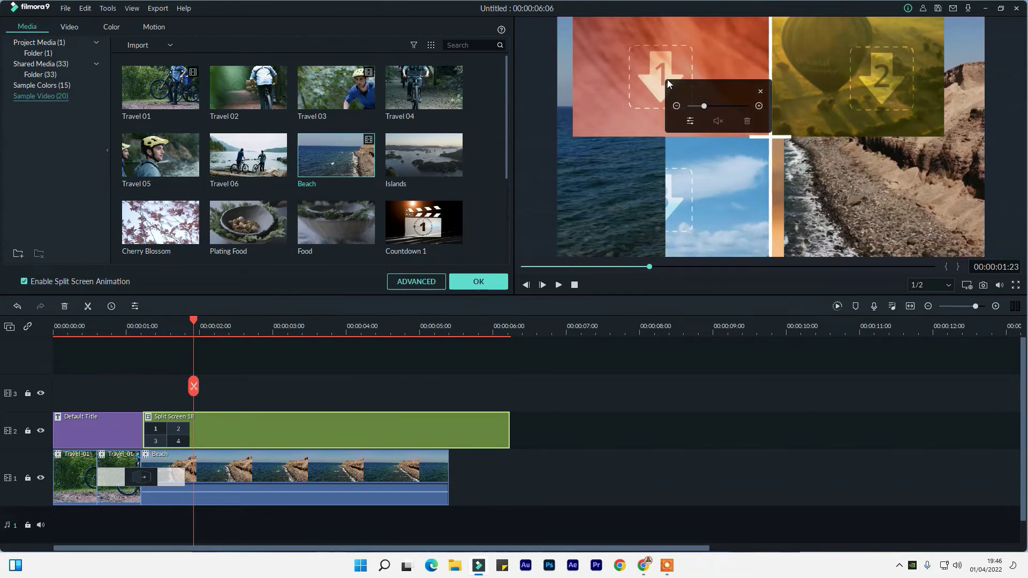
pyautogui.moveTo(145, 95); pyautogui.dragTo(644, 67)
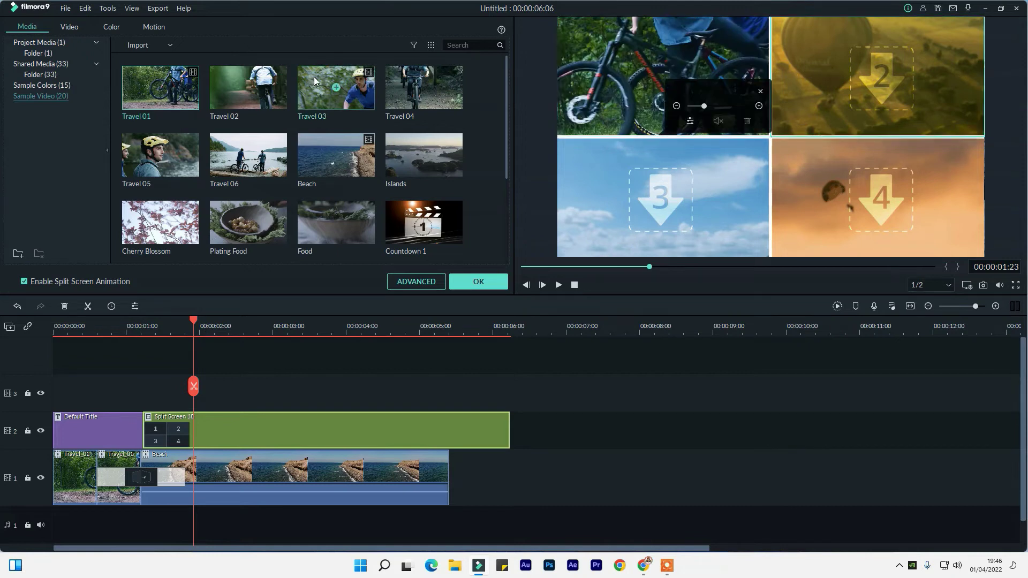
pyautogui.moveTo(225, 99); pyautogui.dragTo(863, 92)
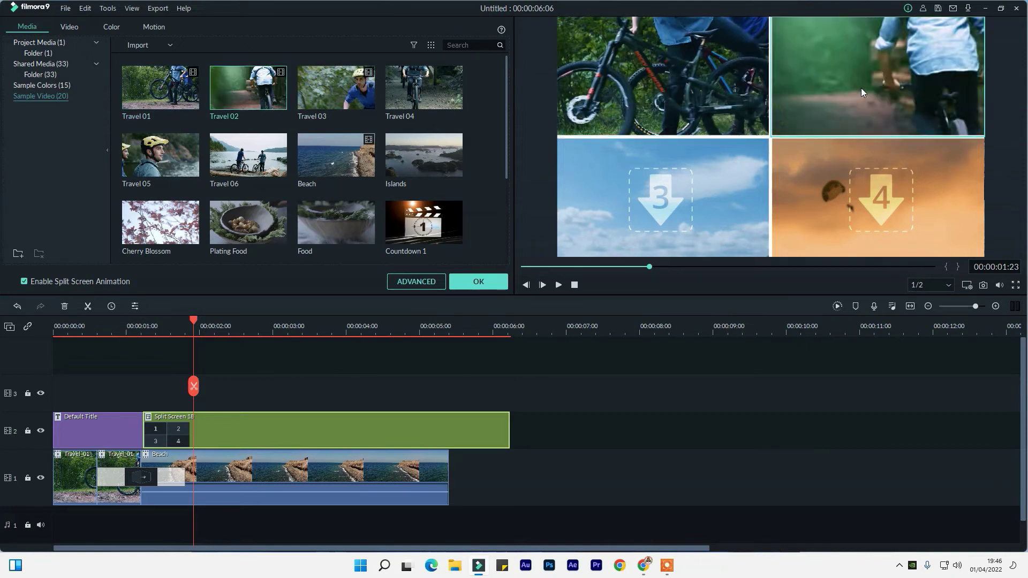
pyautogui.click(641, 198)
pyautogui.moveTo(333, 171); pyautogui.dragTo(656, 185)
pyautogui.moveTo(447, 156); pyautogui.dragTo(825, 190)
# - Slightly enlarge the Beach video in its split screen slot and apply the split screen
pyautogui.click(676, 188)
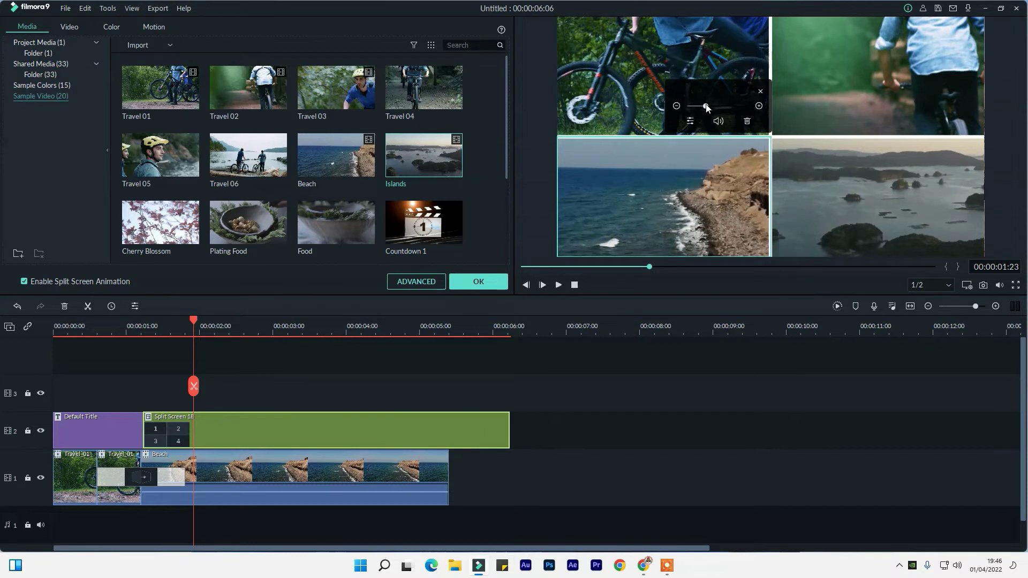
pyautogui.moveTo(704, 105); pyautogui.dragTo(706, 106)
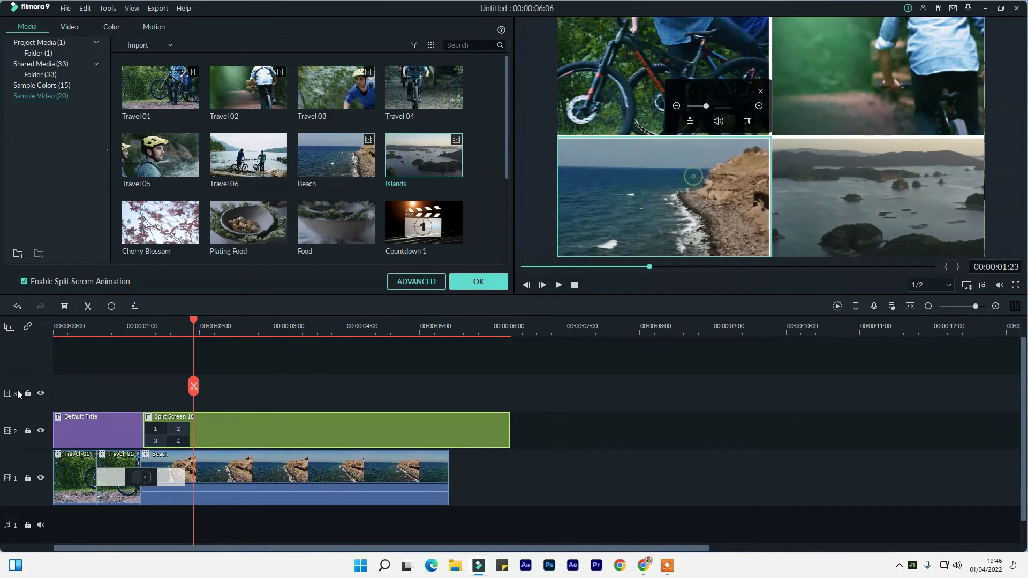
pyautogui.click(501, 280)
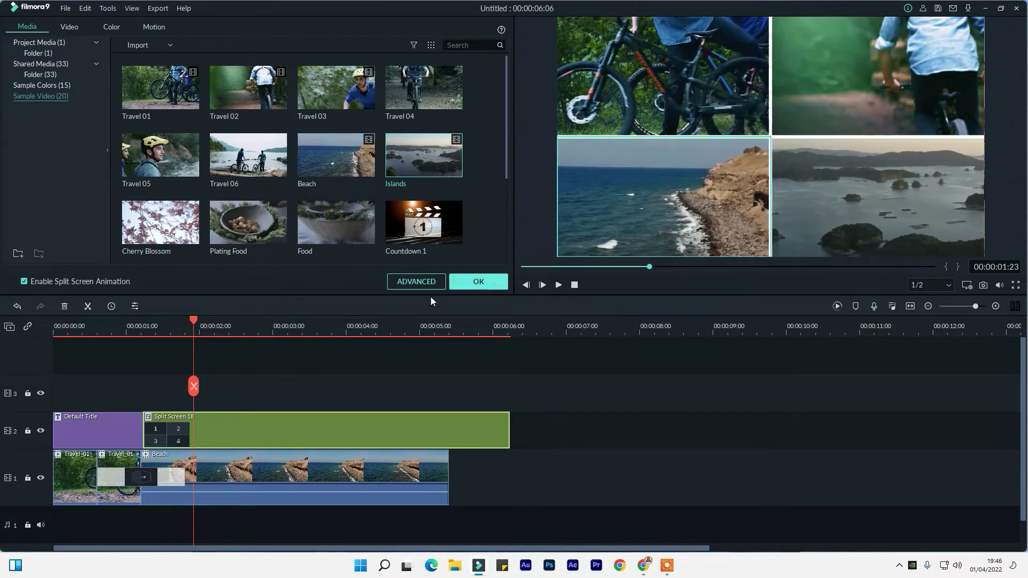
# - Play back the split screen, pause it and return the playhead to its earlier part
pyautogui.click(559, 285)
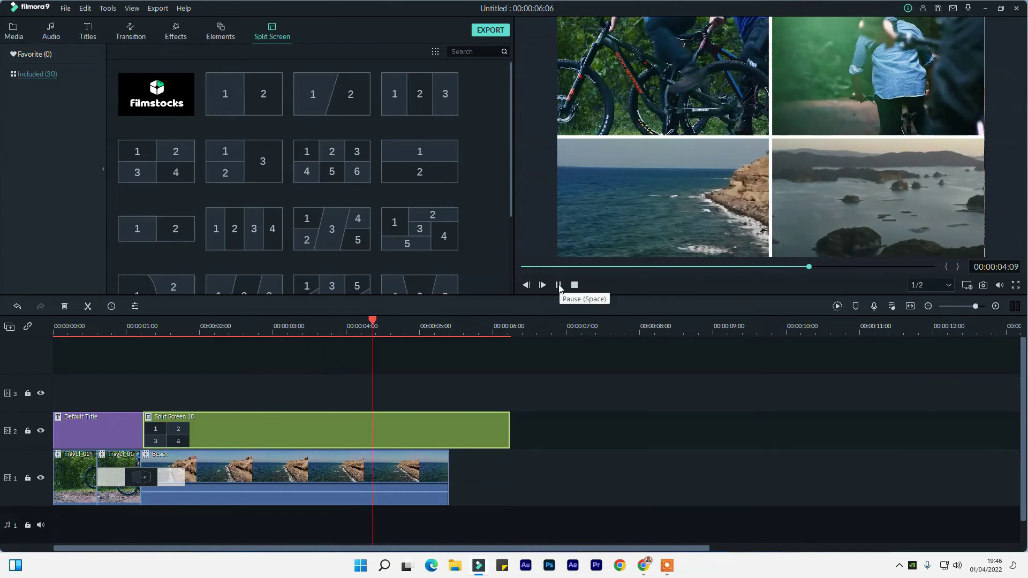
pyautogui.click(559, 285)
pyautogui.moveTo(456, 328); pyautogui.dragTo(193, 335)
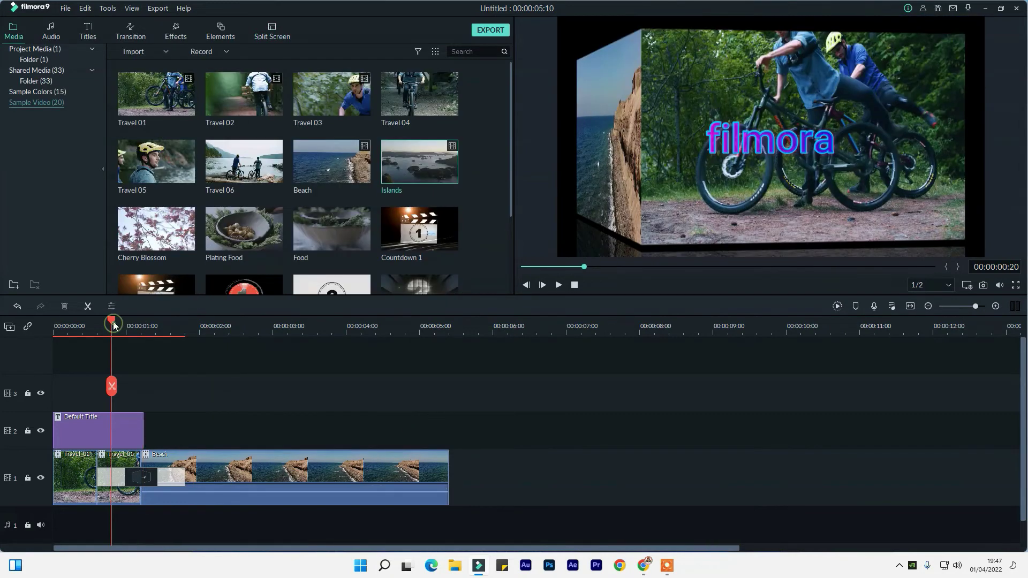
# - Render the timeline preview for smooth playback and play the project from the beginning
pyautogui.moveTo(110, 329); pyautogui.dragTo(51, 344)
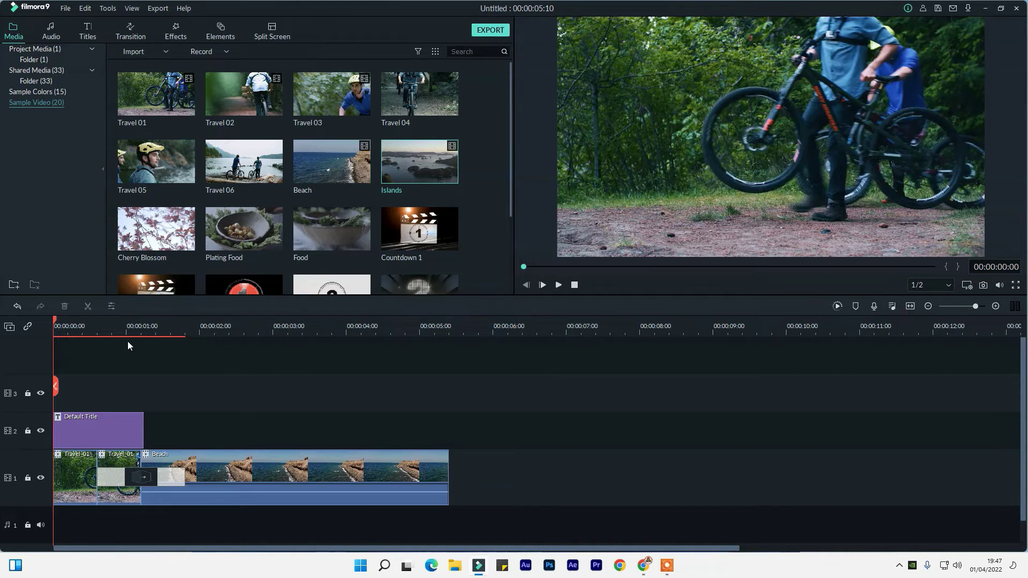
pyautogui.moveTo(55, 322); pyautogui.dragTo(120, 325)
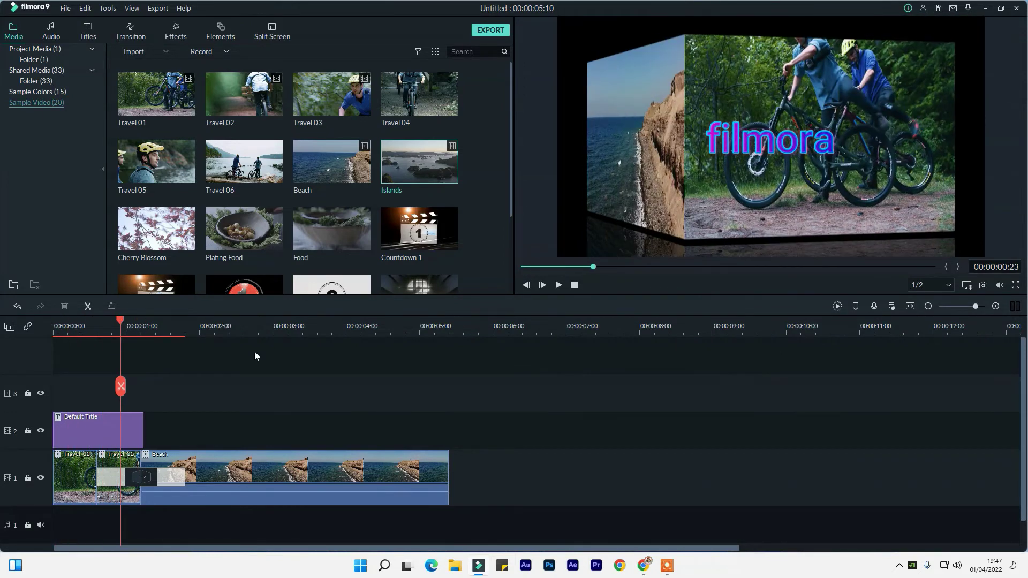
pyautogui.click(838, 309)
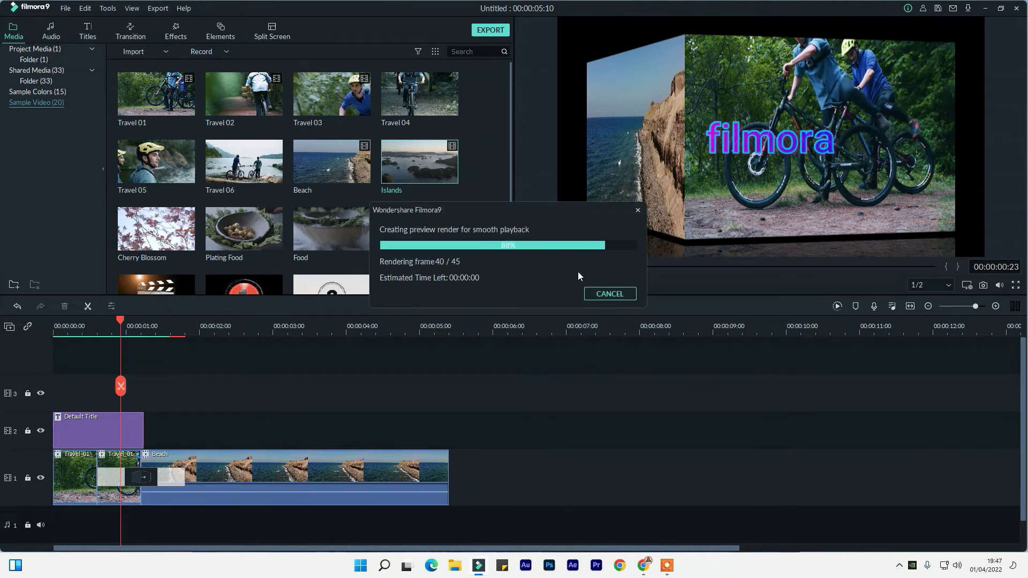
pyautogui.click(54, 325)
pyautogui.press('space')
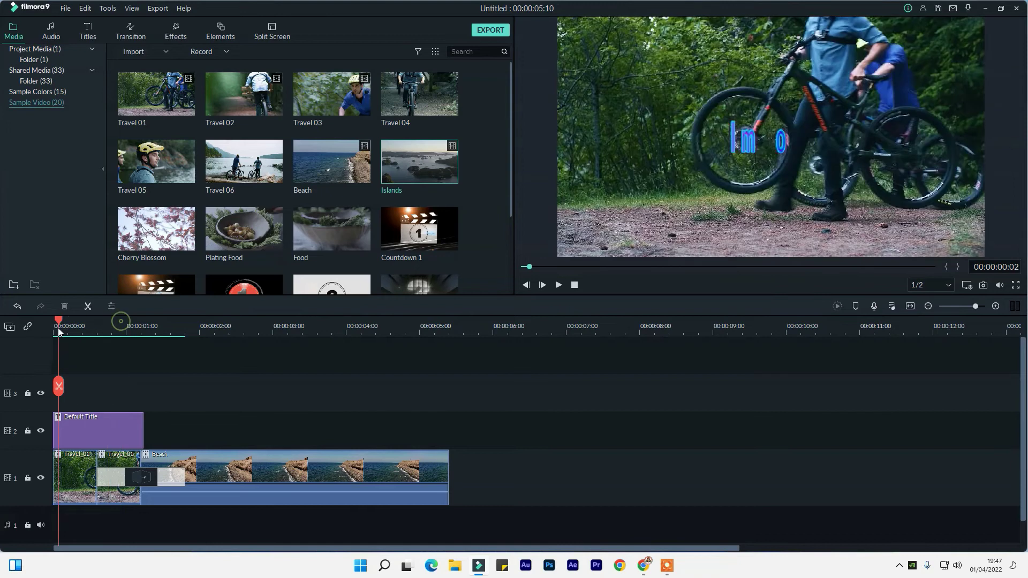
pyautogui.press('space')
# - Examine the playback quality options available for the preview
pyautogui.click(945, 286)
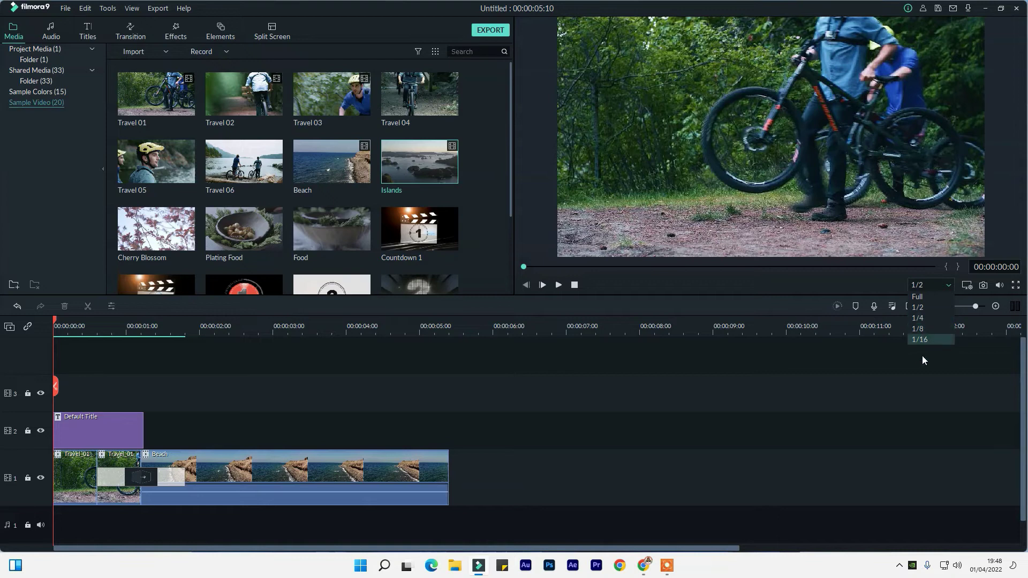
pyautogui.click(948, 285)
pyautogui.moveTo(969, 306); pyautogui.dragTo(979, 306)
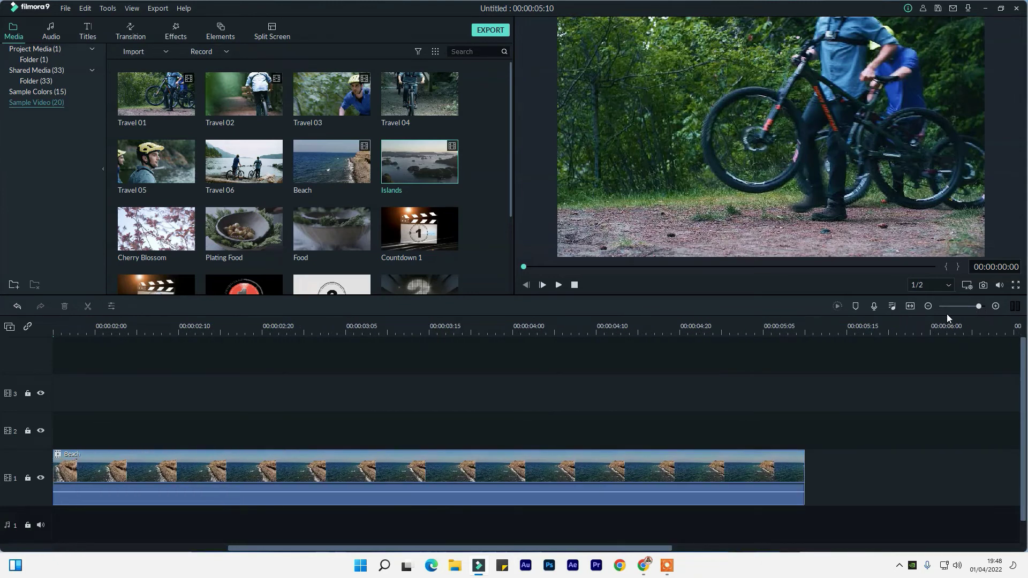
# - Take a snapshot of the Beach clip at 00:00:02:08 and open the captured image in the preview
pyautogui.click(984, 286)
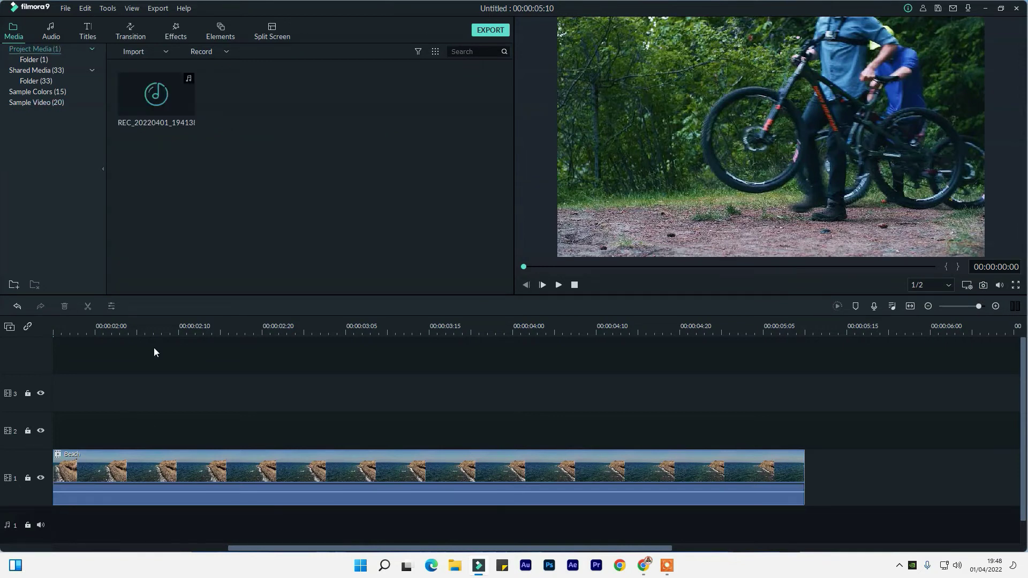
pyautogui.click(153, 328)
pyautogui.moveTo(153, 324)
pyautogui.mouseDown()
pyautogui.moveTo(273, 329)
pyautogui.moveTo(166, 330)
pyautogui.mouseUp()
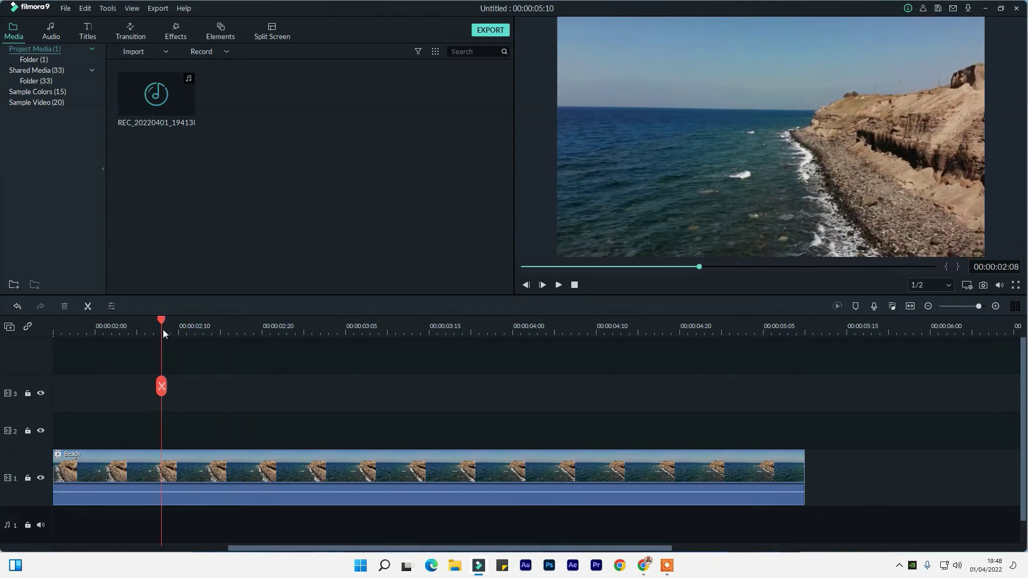
pyautogui.click(984, 285)
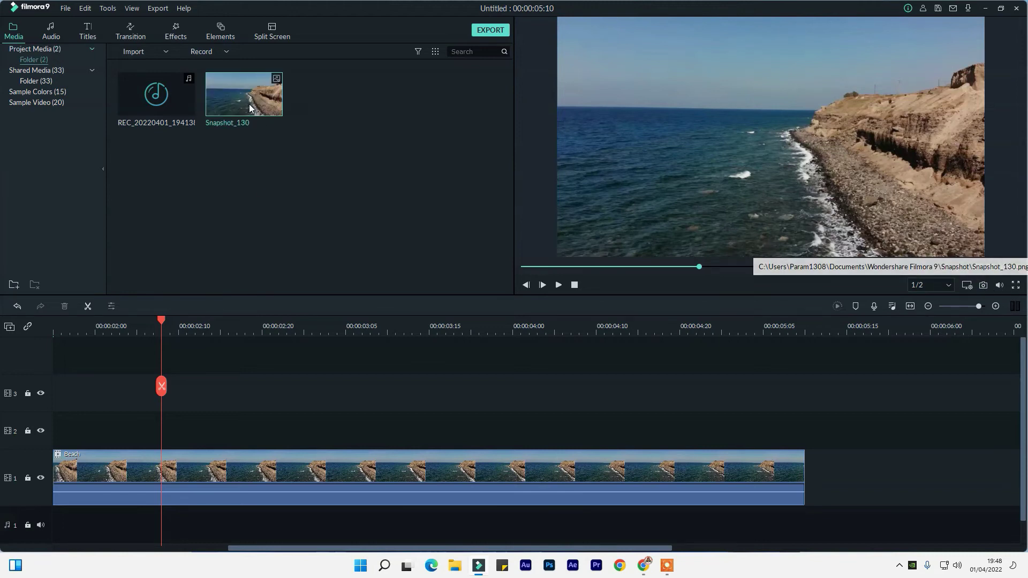
pyautogui.doubleClick(227, 105)
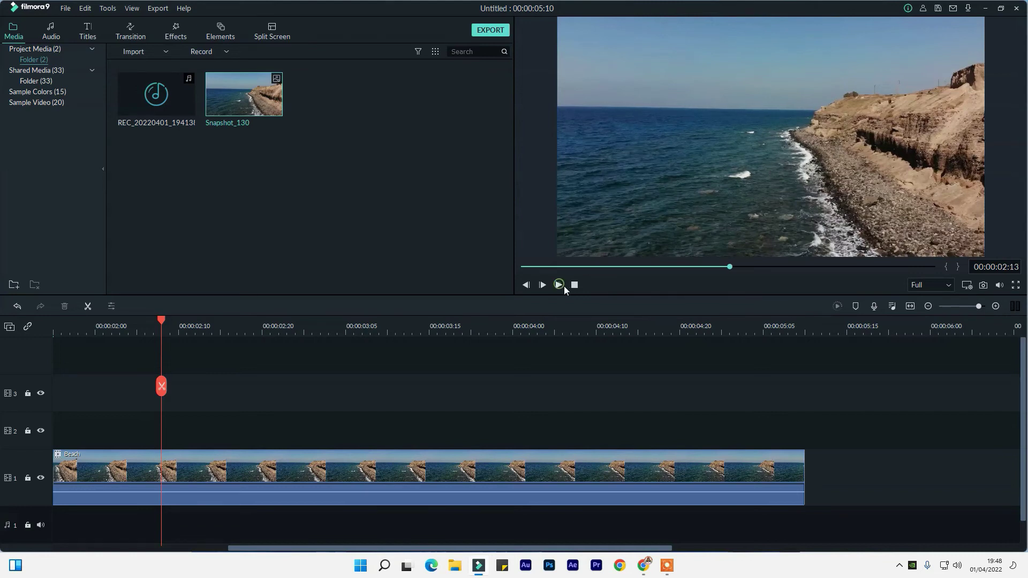
# - View the snapshot in full screen and return to the editing workspace
pyautogui.moveTo(1000, 285)
pyautogui.click(1016, 285)
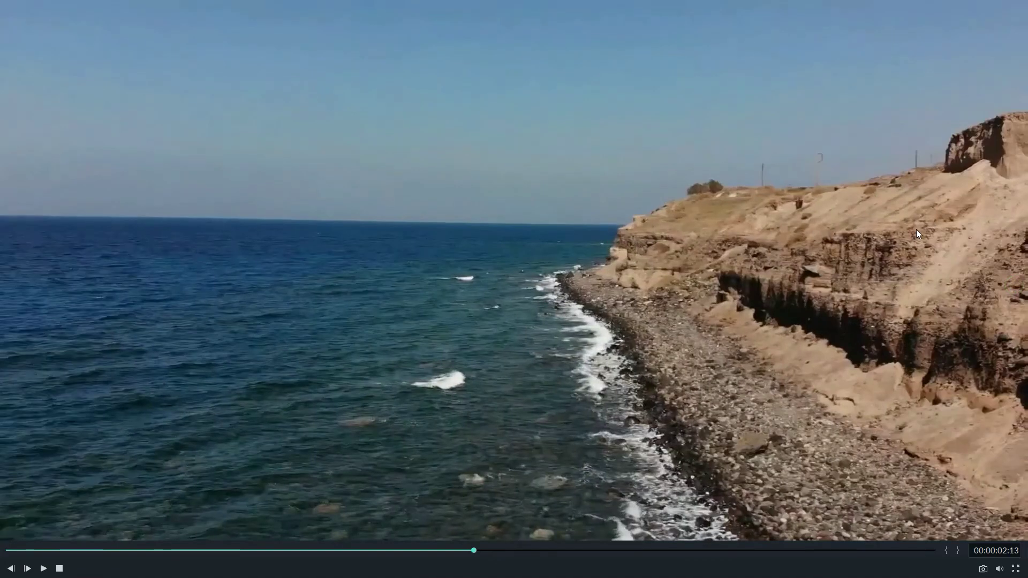
pyautogui.press('Escape')
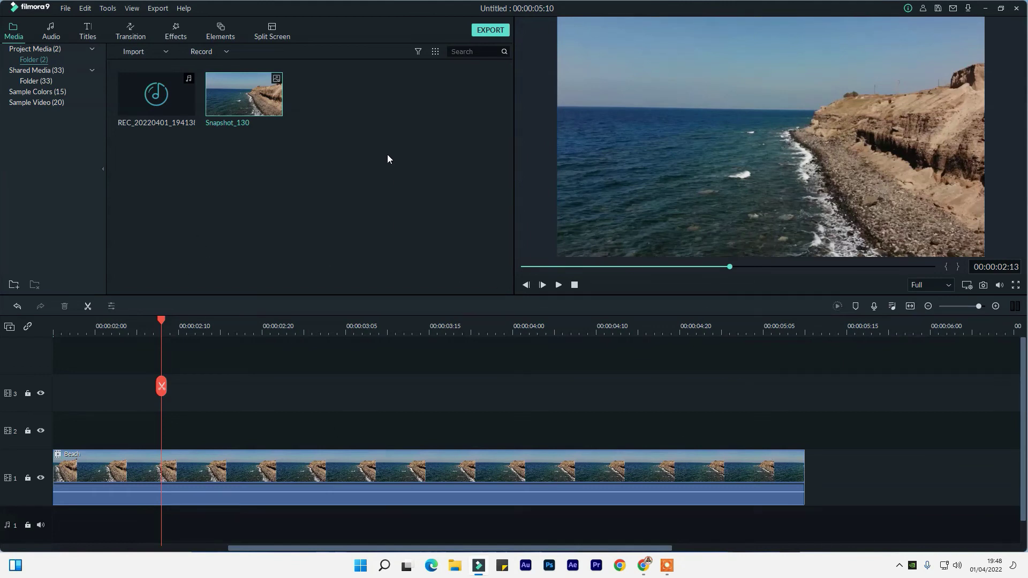
# - Open the project export dialog, examine the Device and YouTube export options, and return to the Local MP4 export
pyautogui.moveTo(652, 323); pyautogui.dragTo(187, 307)
pyautogui.click(490, 30)
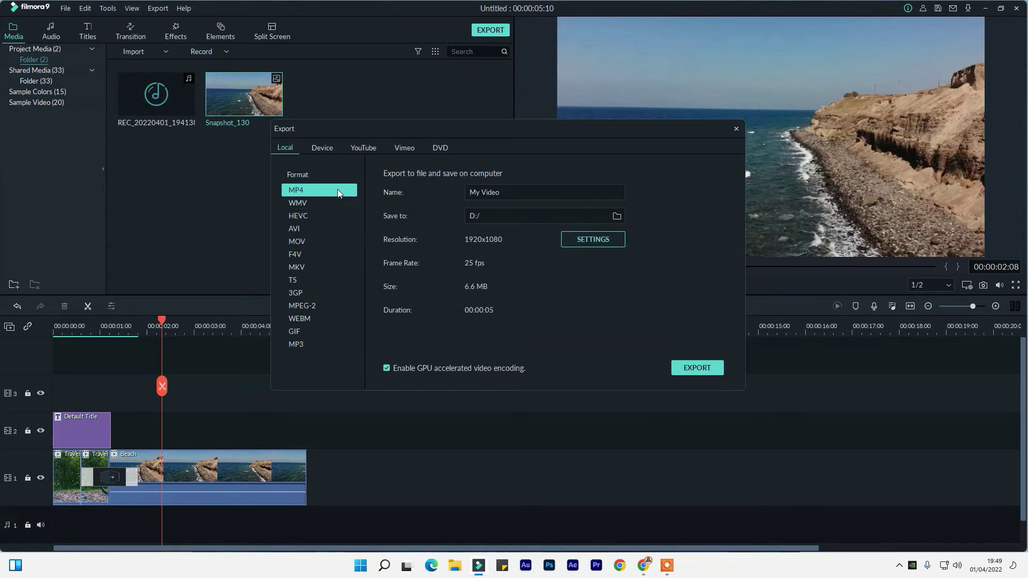
pyautogui.click(323, 149)
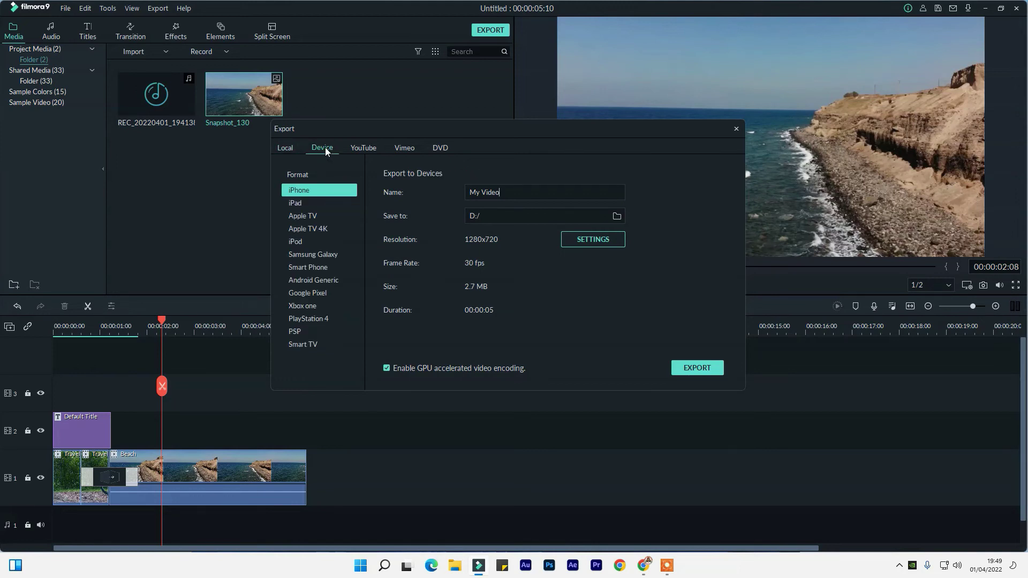
pyautogui.click(356, 149)
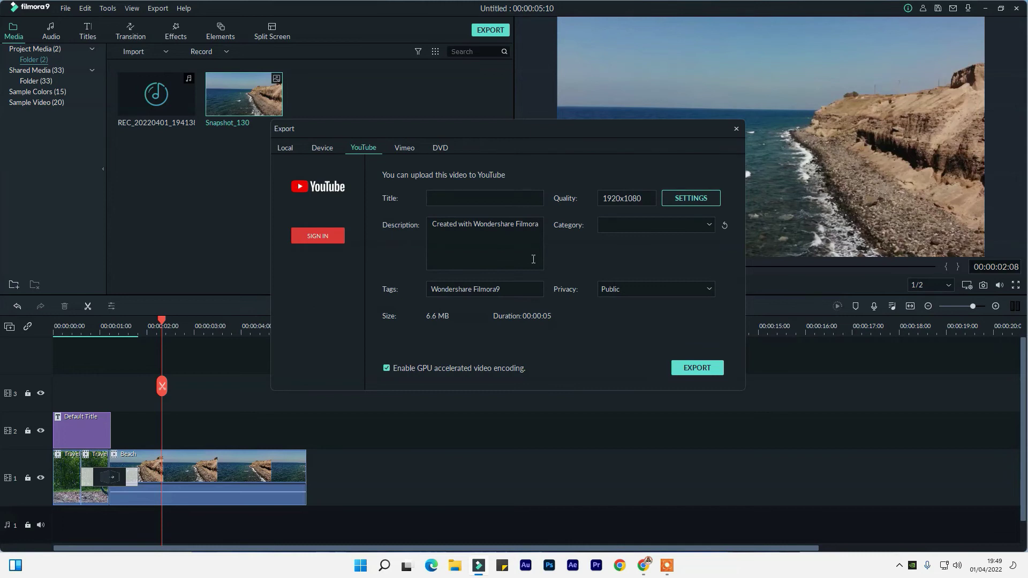
pyautogui.click(284, 148)
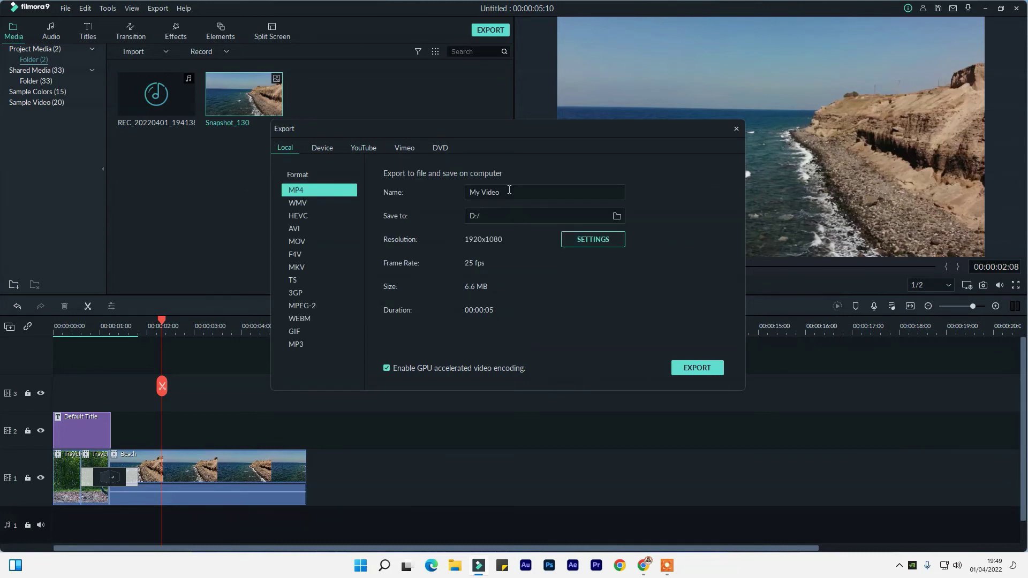
# - Name the exported video filmora and choose New Volume (D:) as its save location
pyautogui.moveTo(520, 191); pyautogui.dragTo(485, 191)
pyautogui.write('filmora')
pyautogui.click(615, 216)
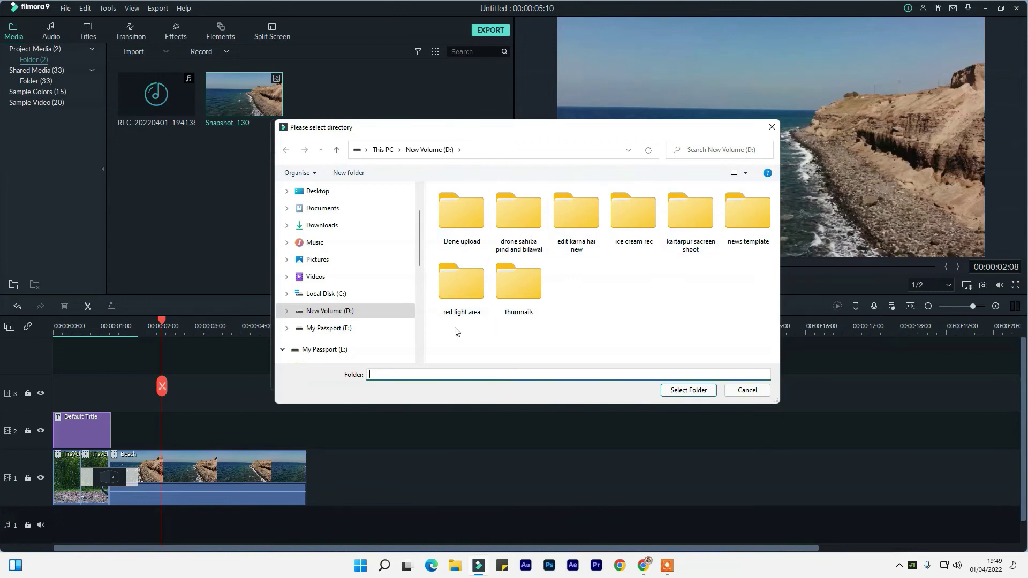
pyautogui.click(327, 294)
pyautogui.click(355, 313)
pyautogui.click(356, 327)
pyautogui.click(358, 311)
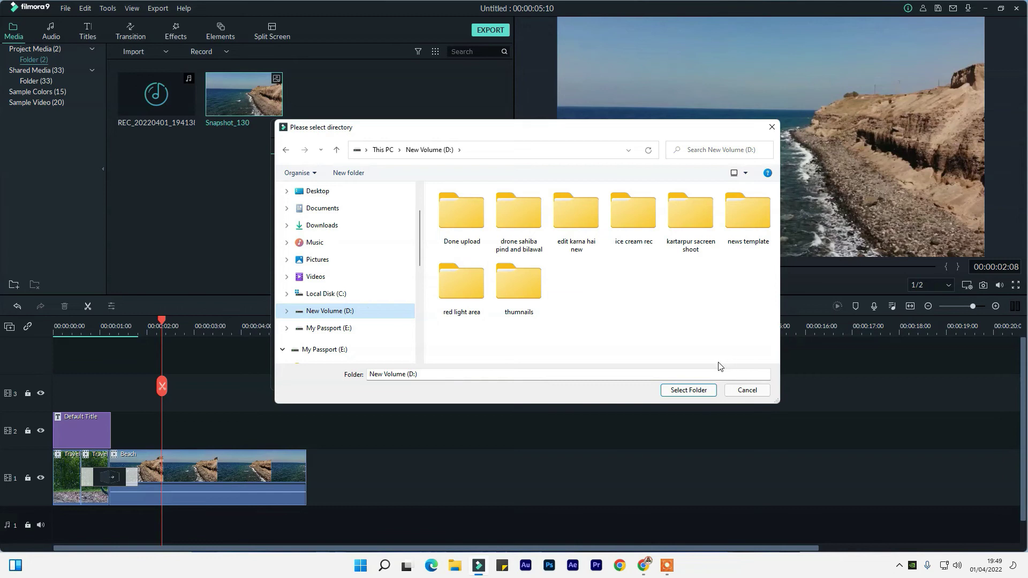
pyautogui.click(689, 391)
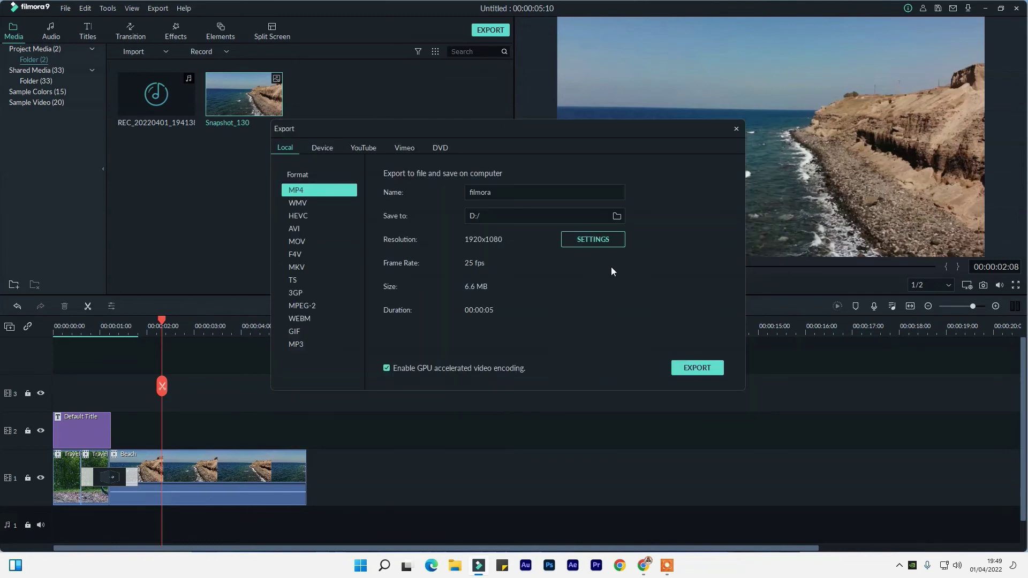
# - Set the MP4 export's frame rate to 30 fps, keeping Best quality and the 1920x1080 resolution
pyautogui.click(582, 239)
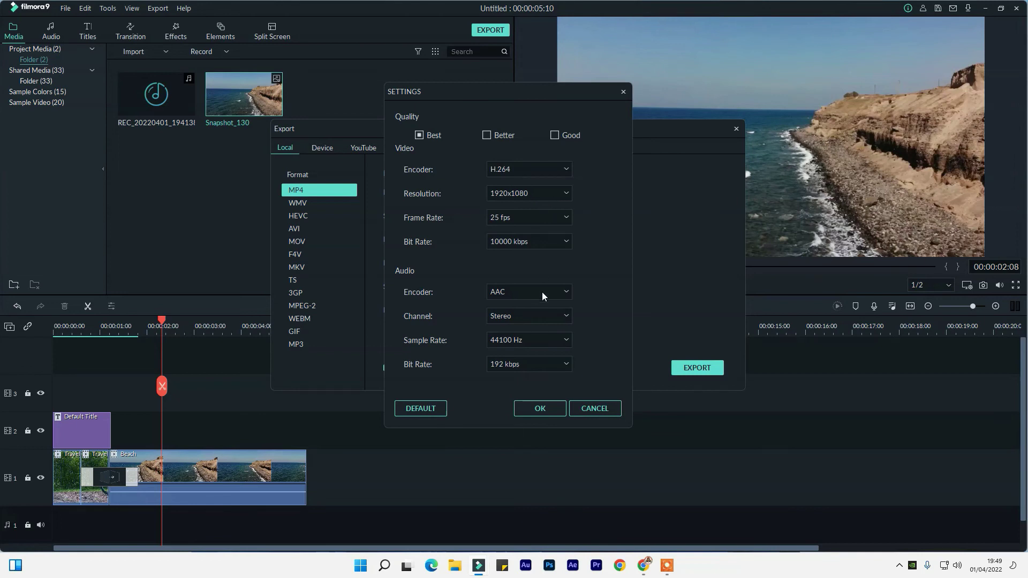
pyautogui.click(542, 196)
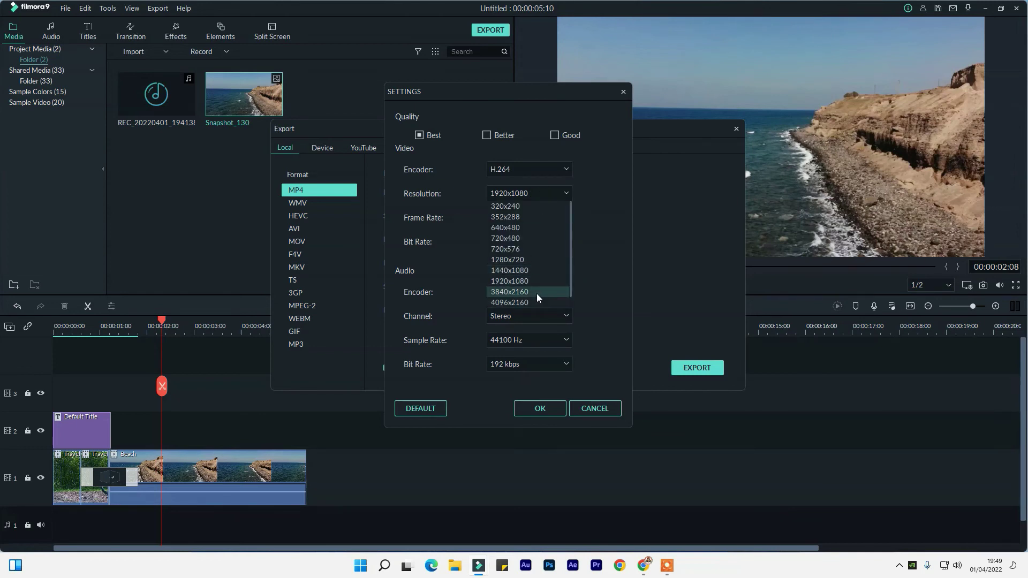
pyautogui.click(566, 194)
pyautogui.click(557, 220)
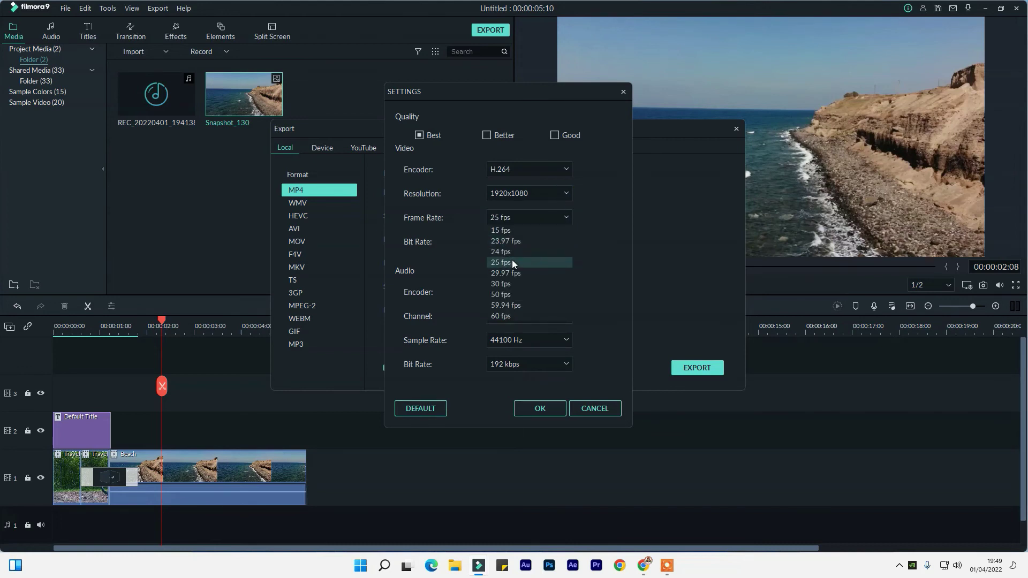
pyautogui.click(517, 285)
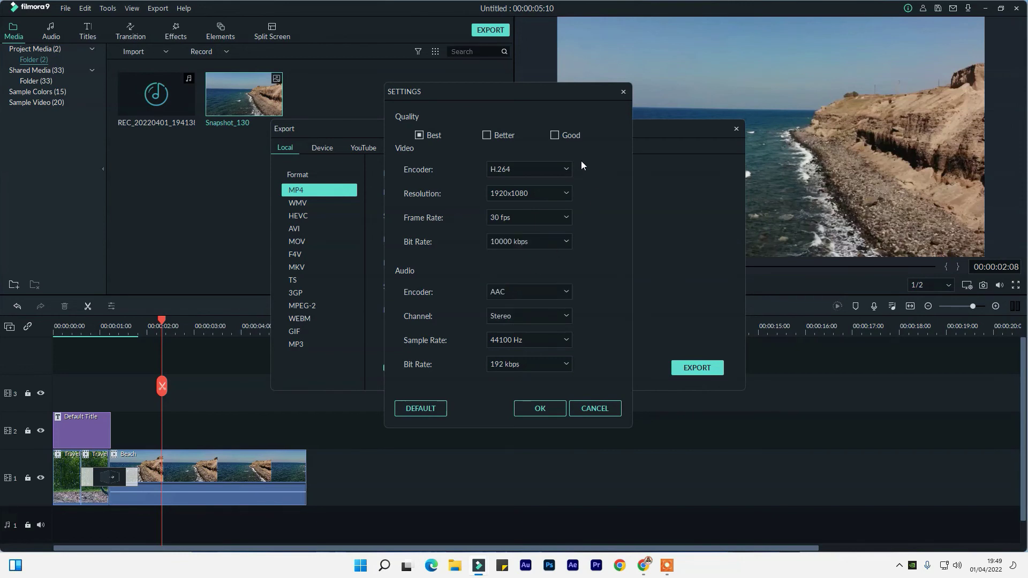
pyautogui.click(487, 136)
pyautogui.click(419, 135)
pyautogui.click(553, 409)
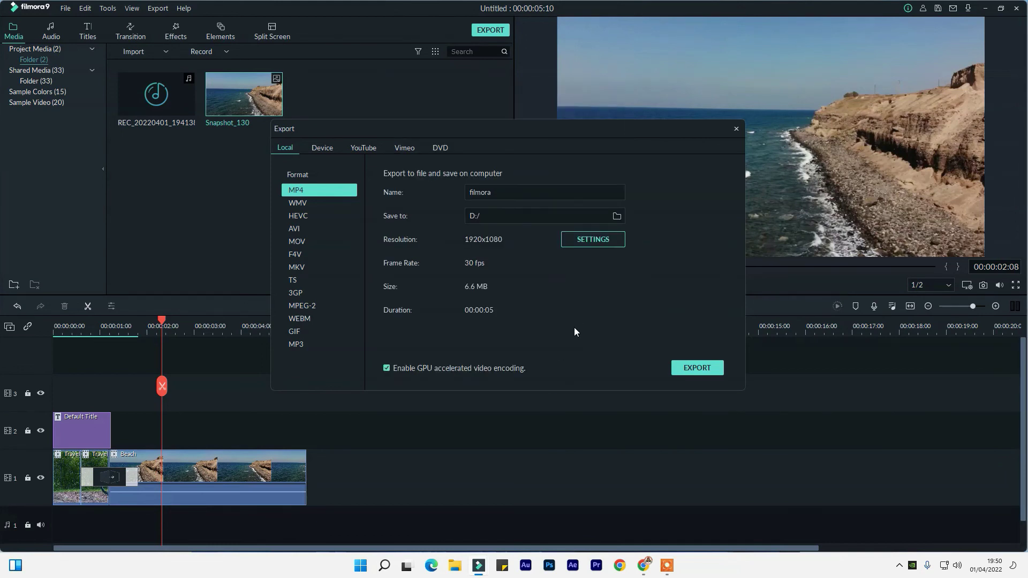
# - Export the video and play the exported filmora file from its save folder in VLC media player
pyautogui.click(696, 368)
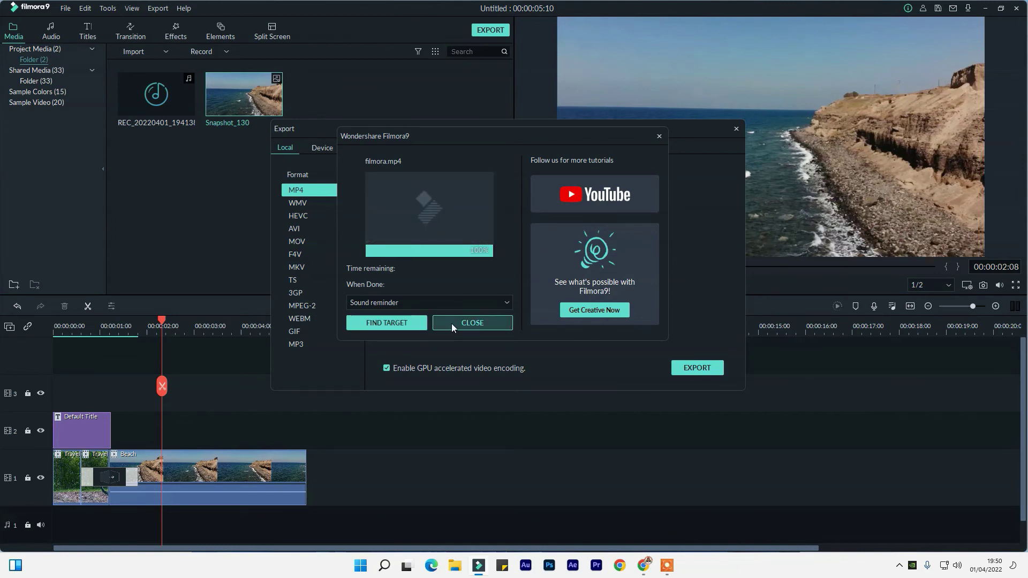
pyautogui.click(389, 323)
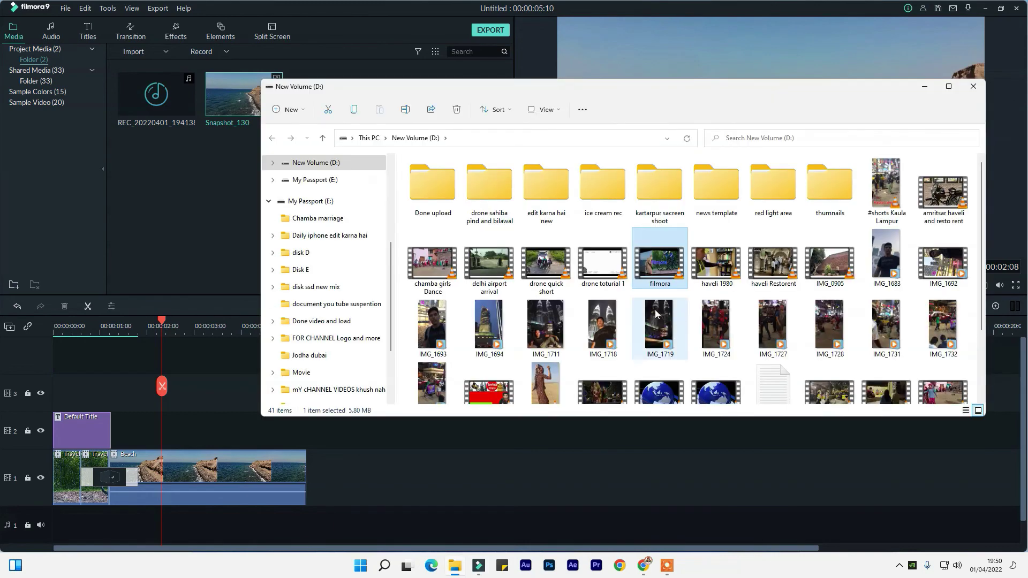
pyautogui.doubleClick(660, 270)
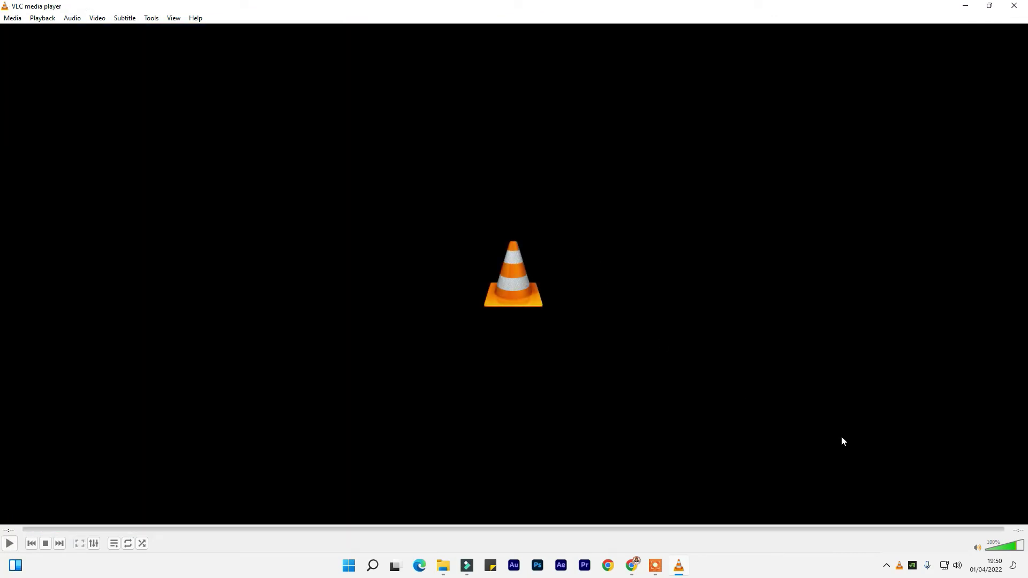
pyautogui.click(1013, 6)
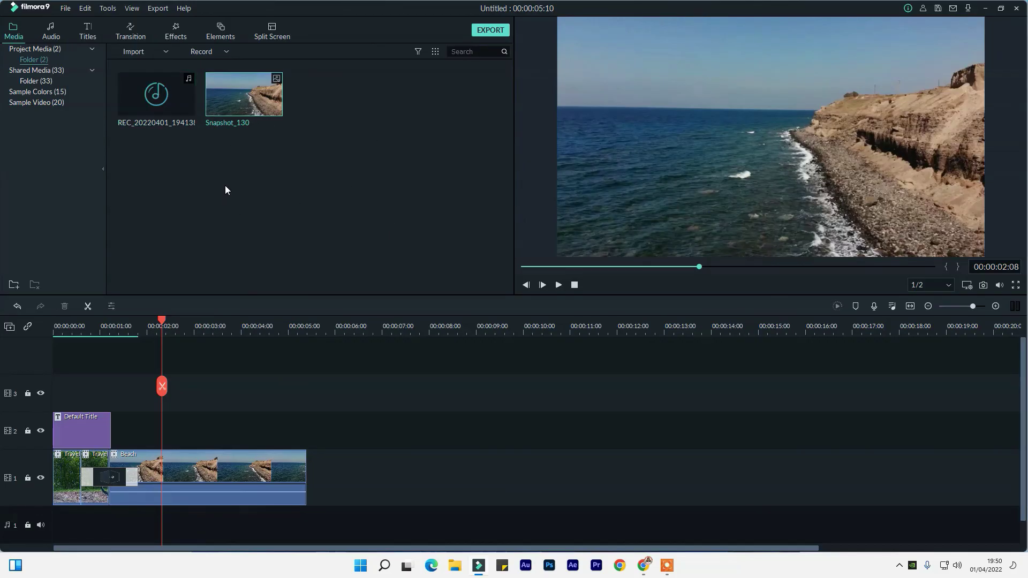
# - Save the project as filmora in the Wondershare Filmora 9 Projects folder
pyautogui.click(66, 8)
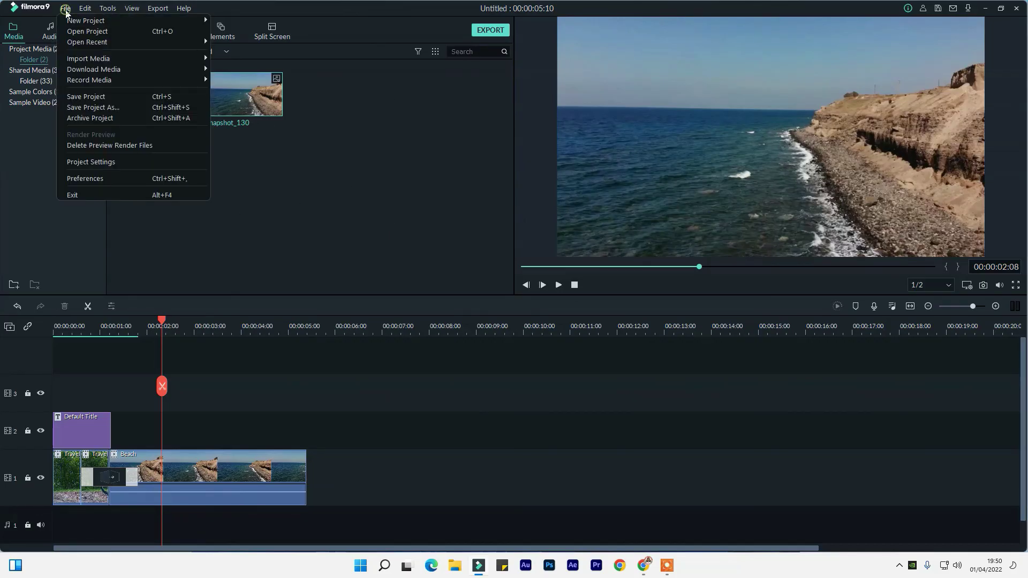
pyautogui.click(100, 105)
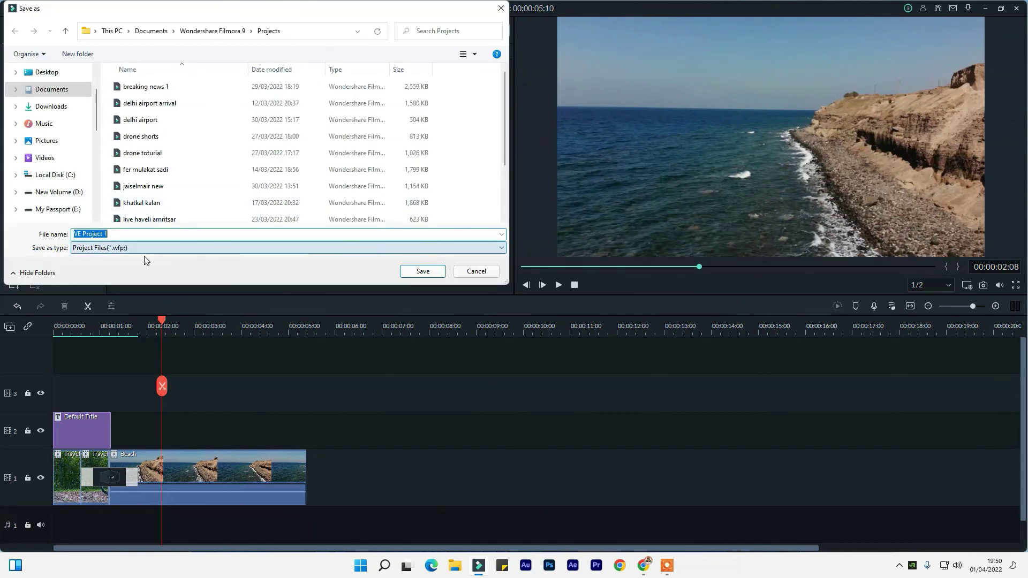
pyautogui.write('fl')
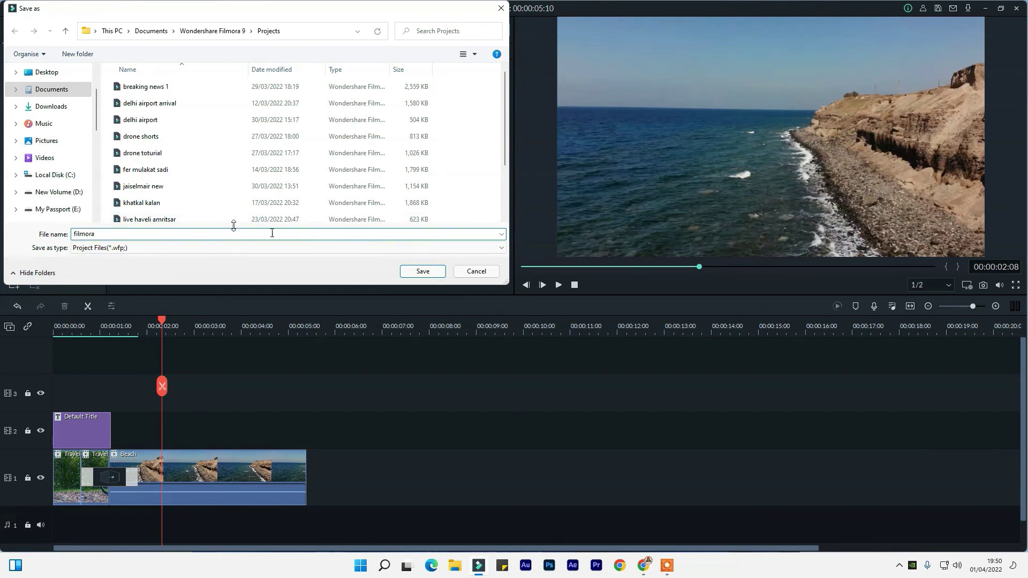
pyautogui.click(418, 272)
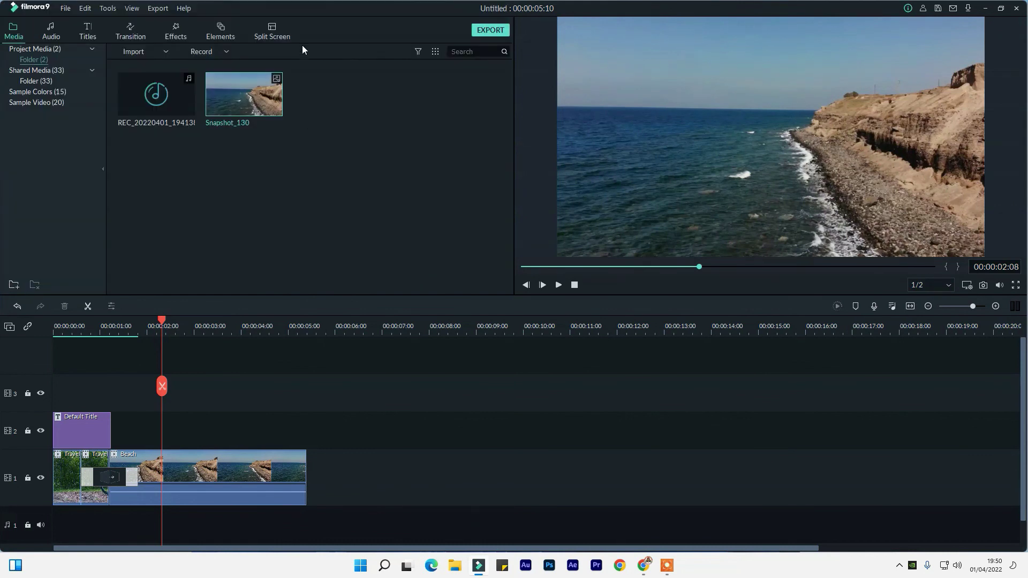
# - Reopen the saved filmora project from the Projects folder and compress the timeline scale to fit more time
pyautogui.click(64, 8)
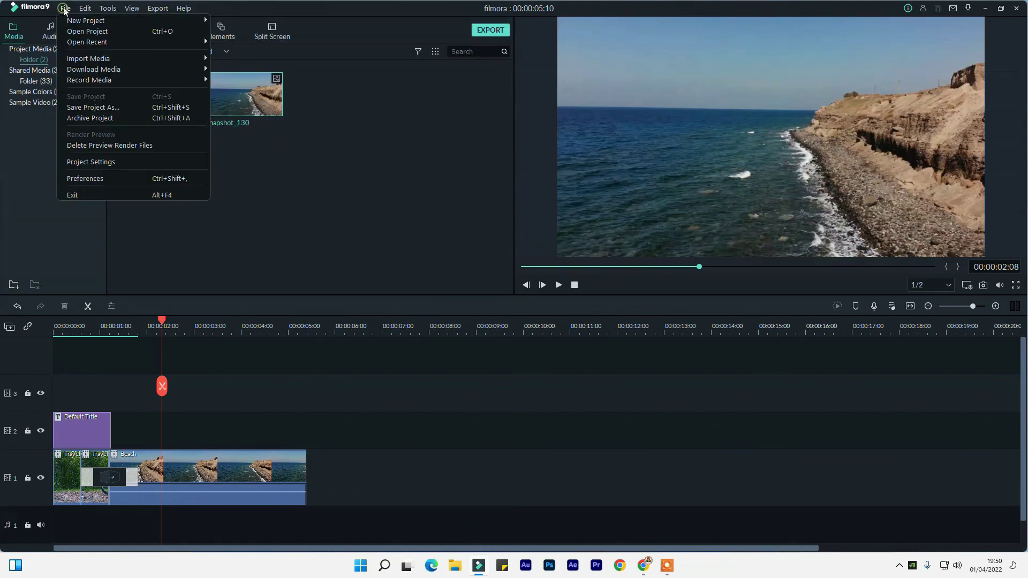
pyautogui.click(117, 31)
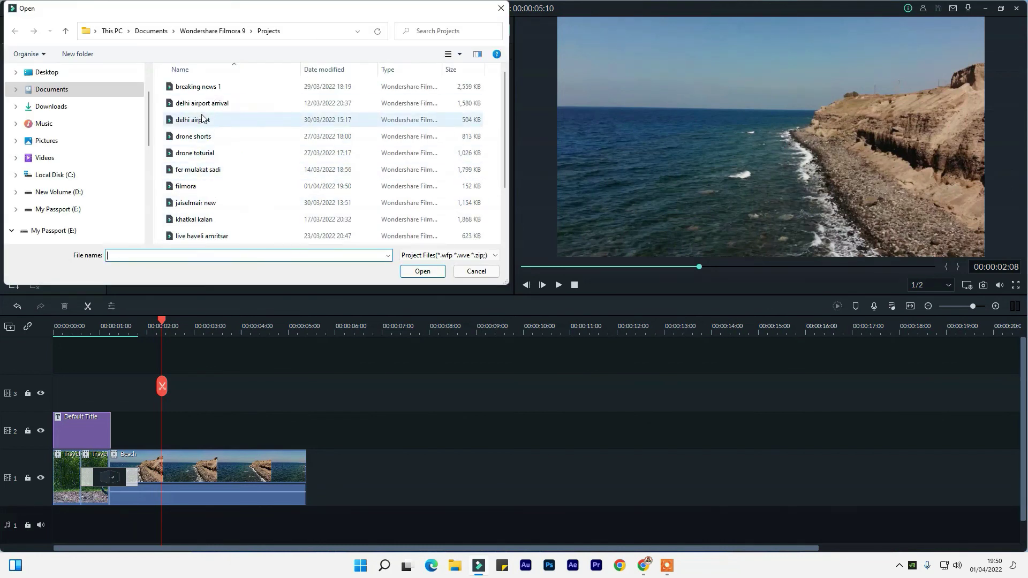
pyautogui.scroll(-1, 256, 150)
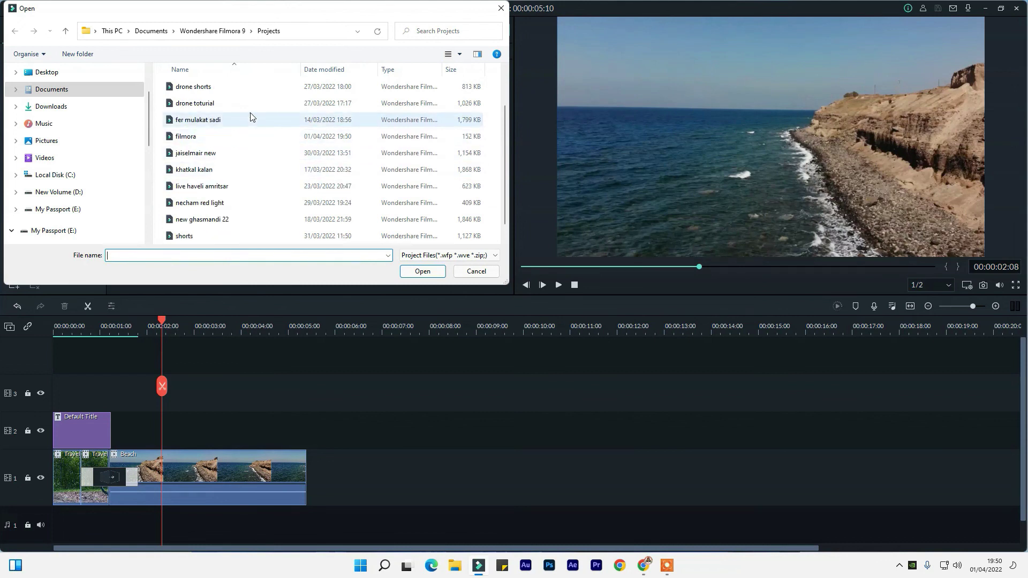
pyautogui.click(211, 135)
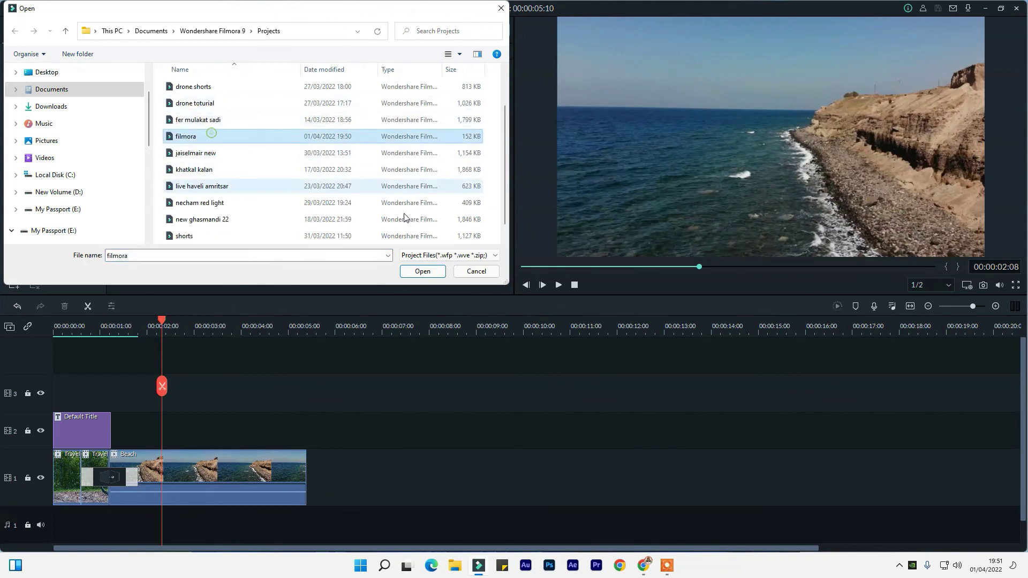
pyautogui.click(427, 272)
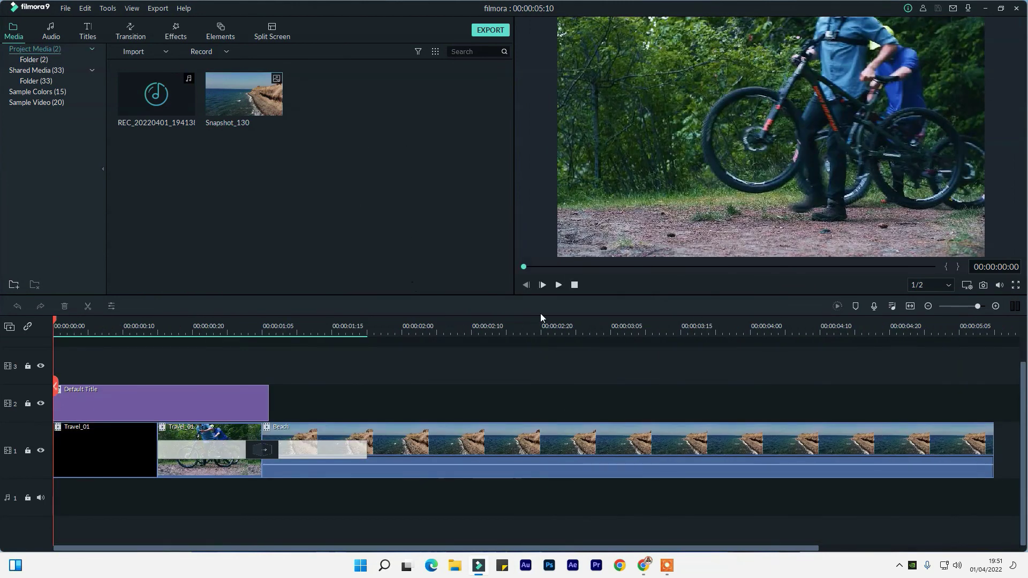
pyautogui.moveTo(800, 322); pyautogui.dragTo(427, 321)
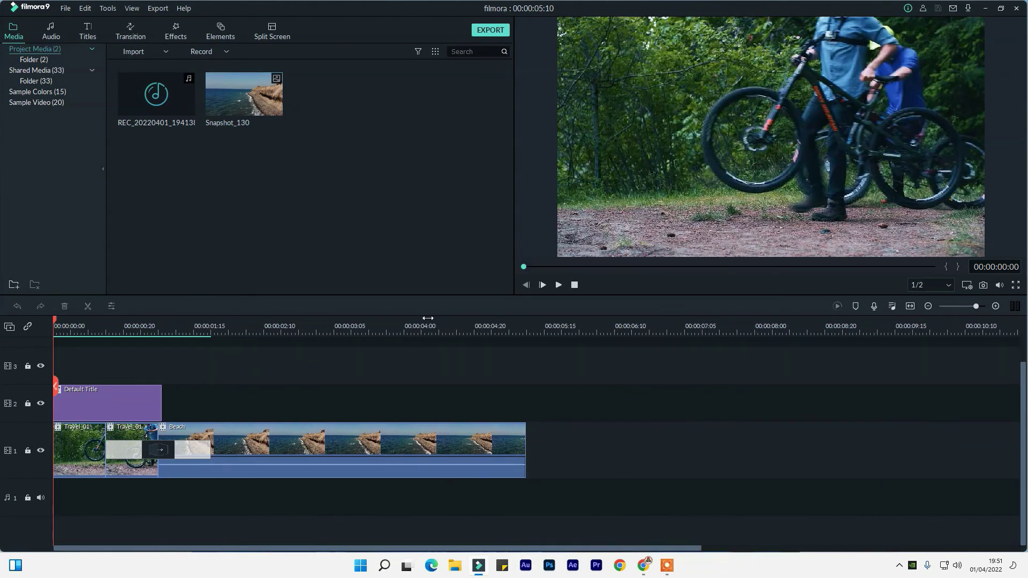